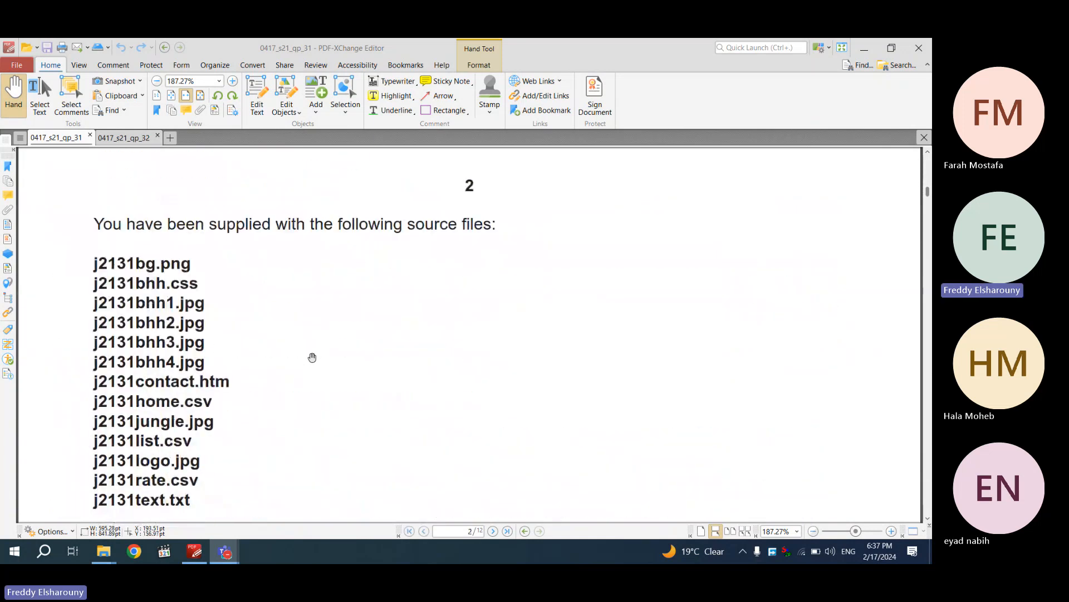
scroll(312, 357, down, 1)
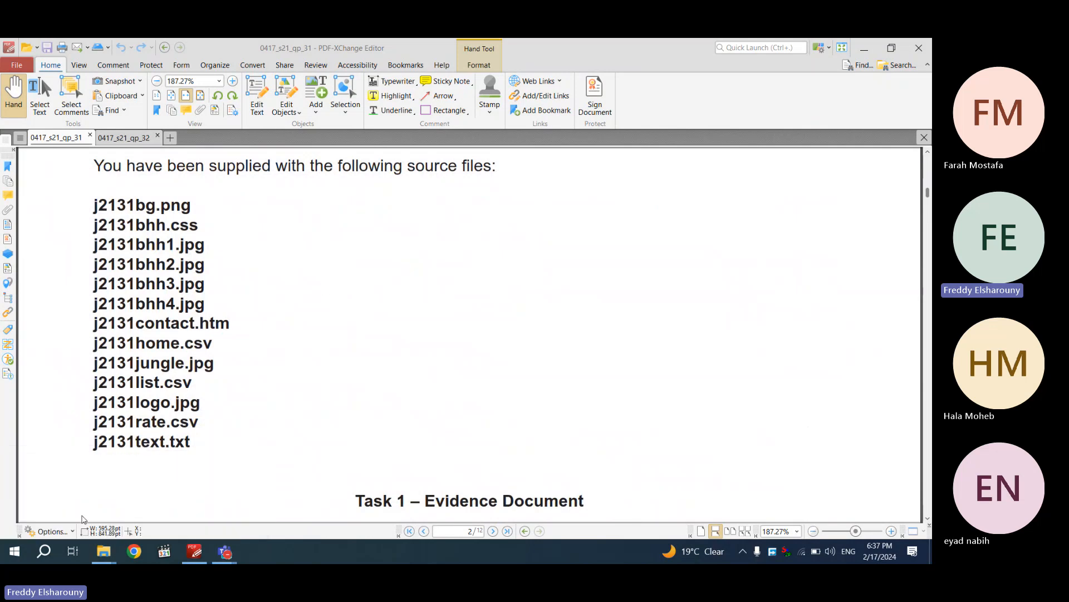
Open the June 2021 source files folder in File Explorer and select all 13 files
click(104, 551)
double_click(191, 119)
drag(216, 383, 179, 145)
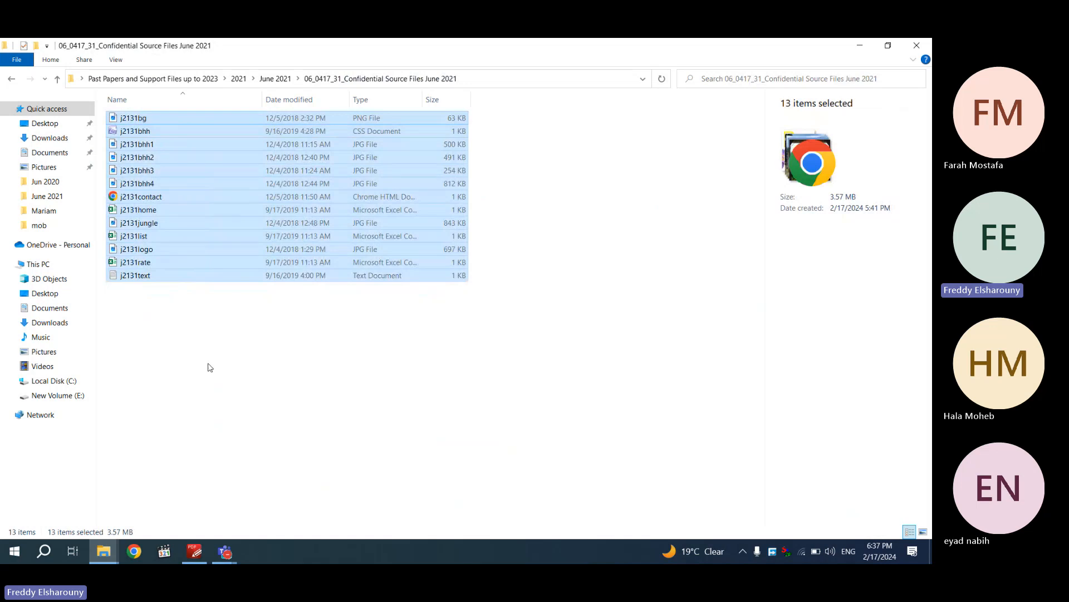
Paste the 13 files into the maximized sharepoint folder, then view the Task 1 Evidence Document instructions
click(104, 551)
click(217, 508)
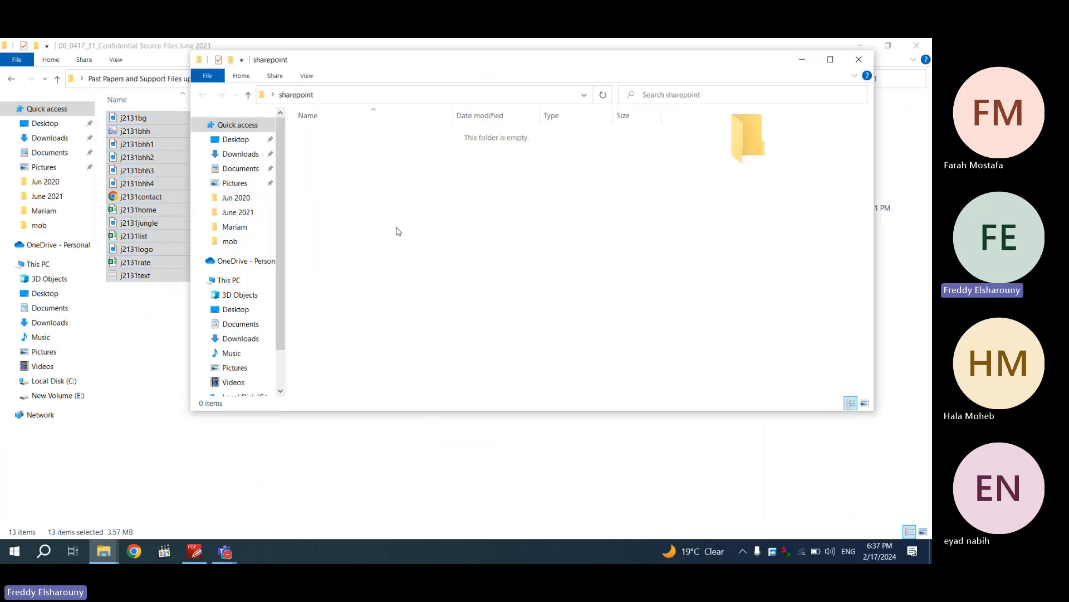
key(ctrl+v)
drag(565, 75, 453, 40)
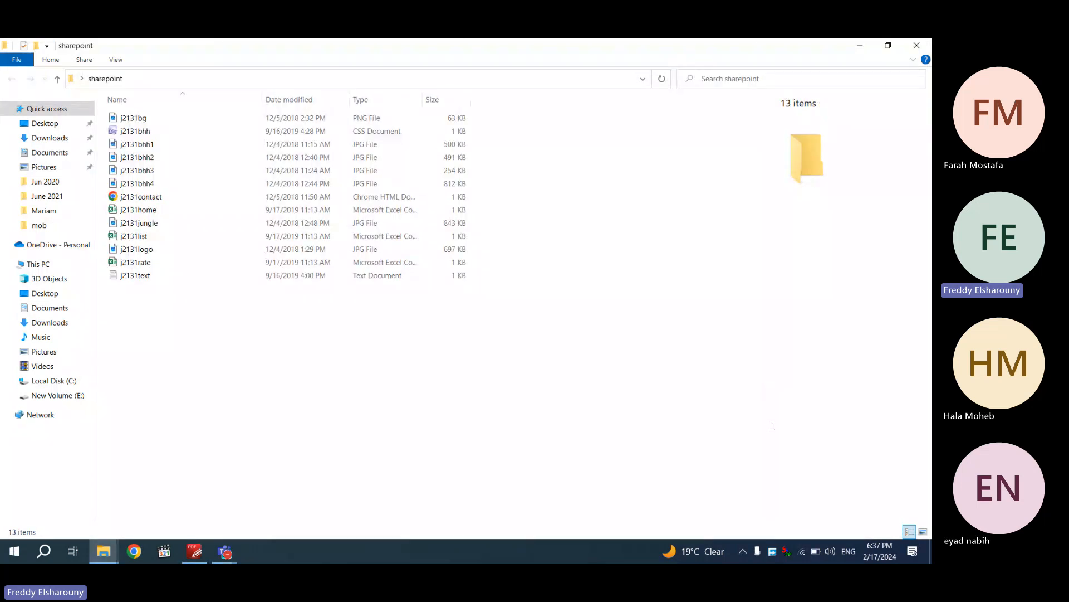
click(857, 464)
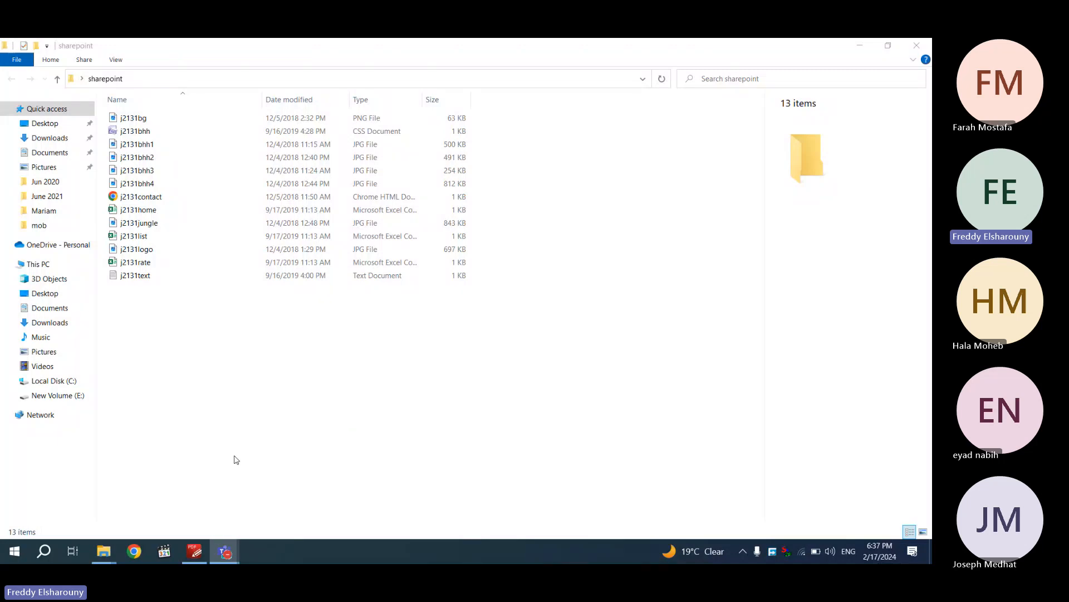
click(194, 550)
scroll(340, 376, down, 5)
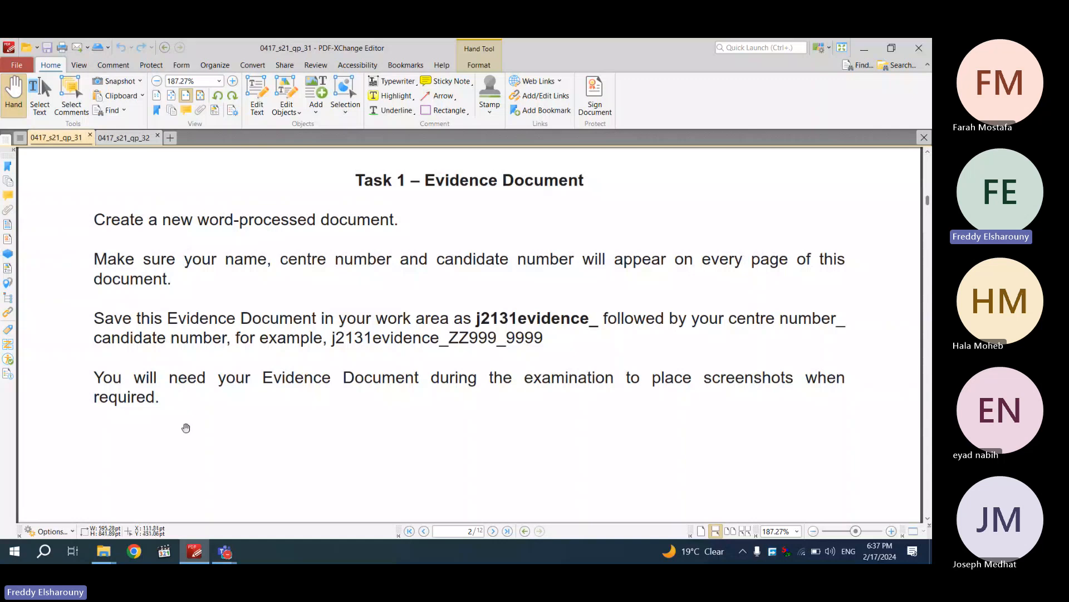
Close the original source files window, leaving the sharepoint folder window open
mouse_move(109, 549)
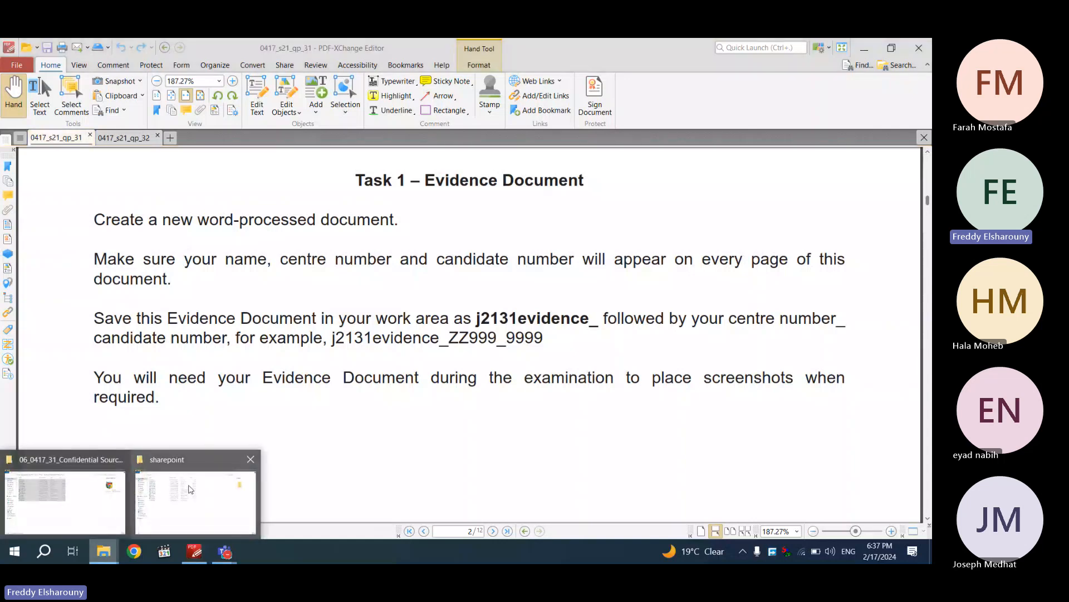
click(119, 459)
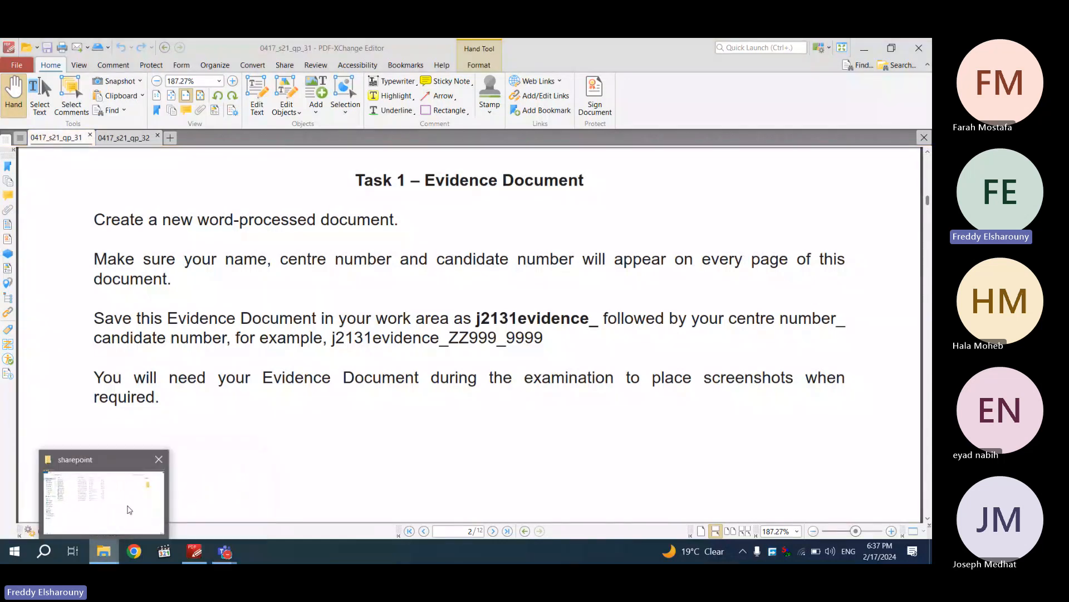
click(130, 507)
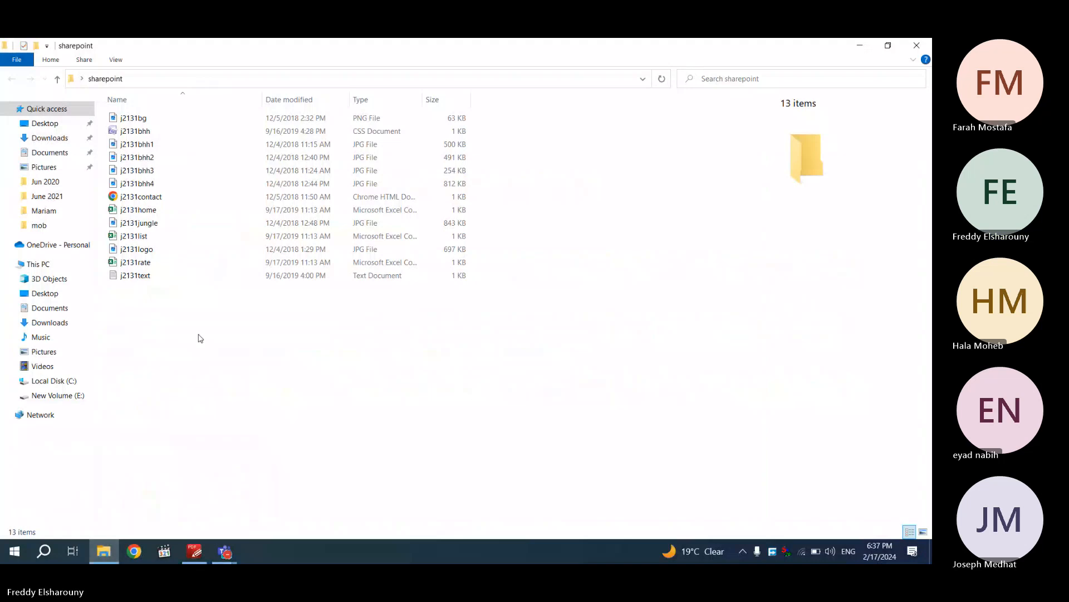
right_click(196, 363)
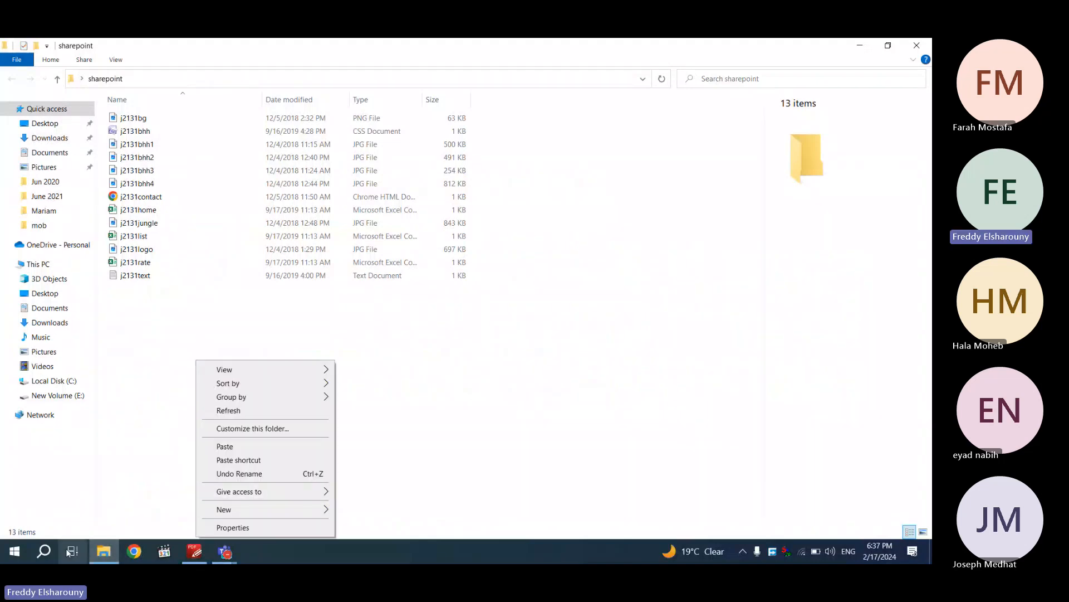
mouse_move(231, 511)
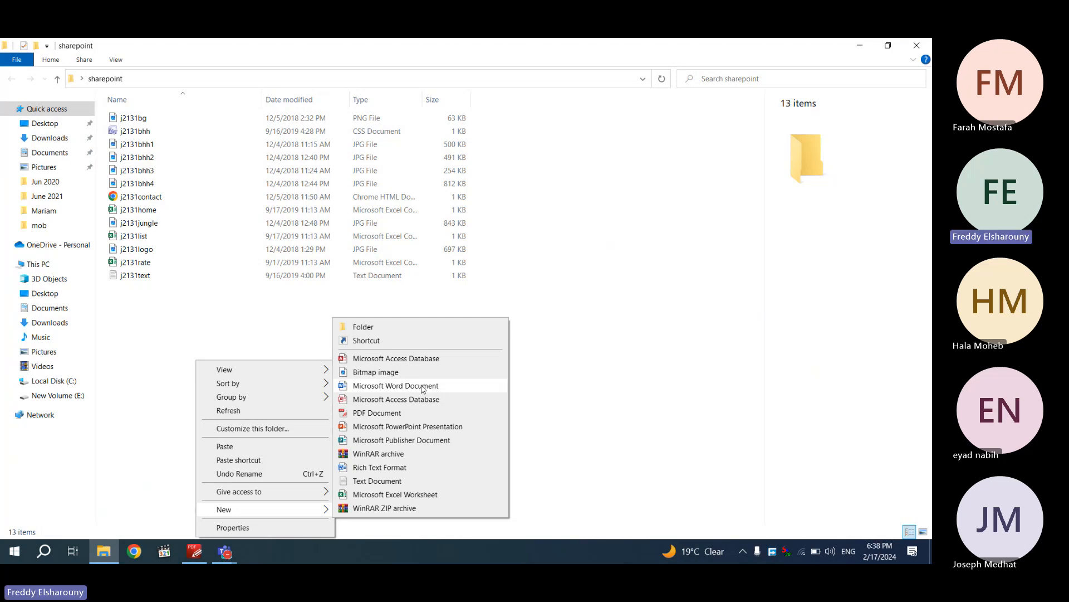
click(141, 351)
Launch Microsoft Word from Start search and bring the question paper back into view
click(7, 561)
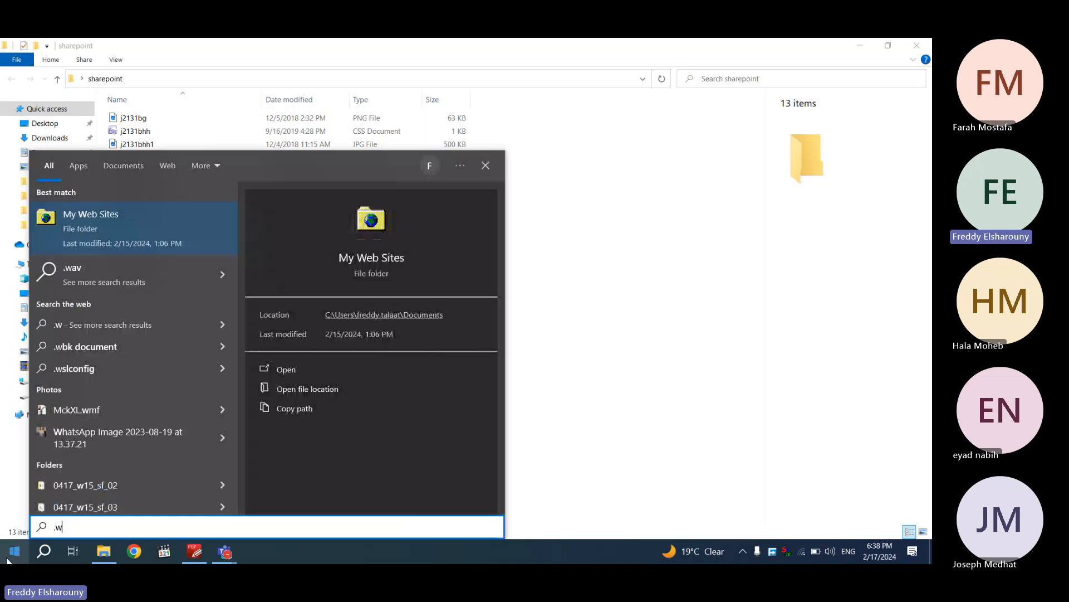
text(ord)
key(Return)
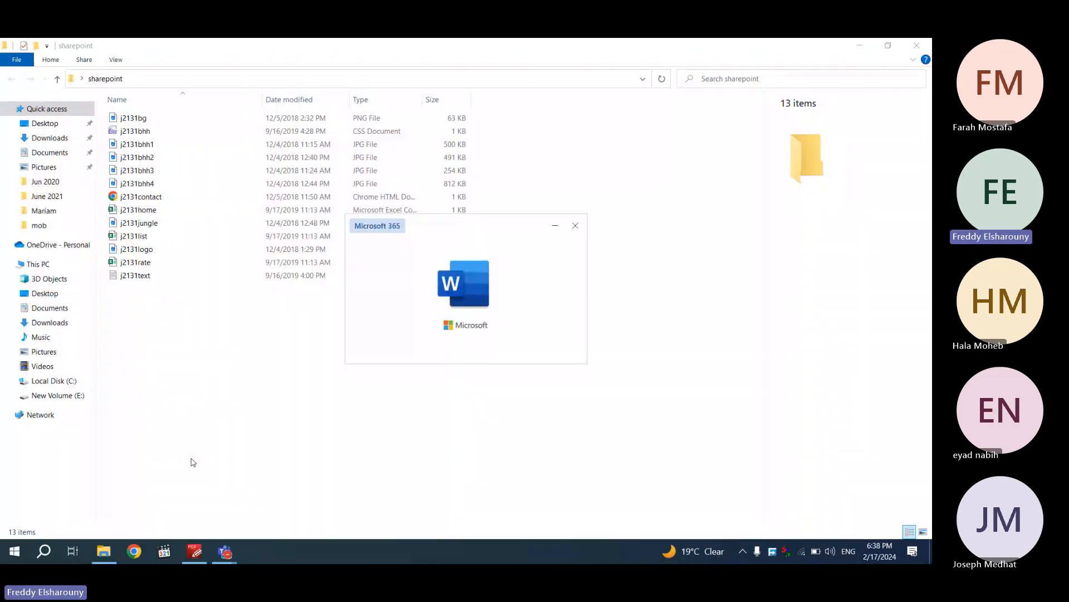
click(198, 555)
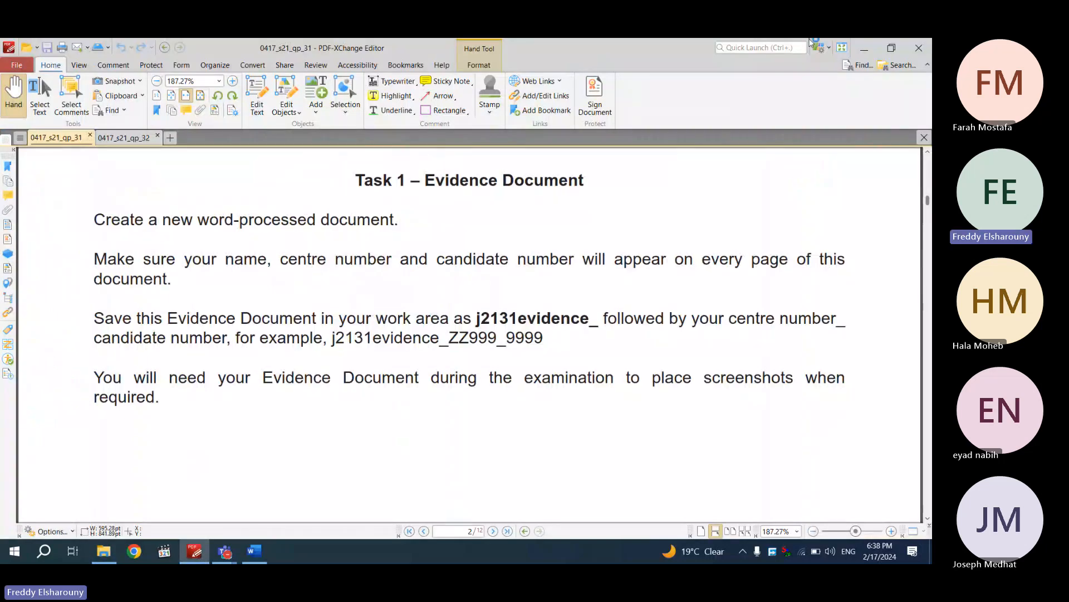
Save the recovered document into Desktop > sharepoint, trimming its name from J2120EVIDENCE to EVIDENCE
click(863, 45)
click(254, 551)
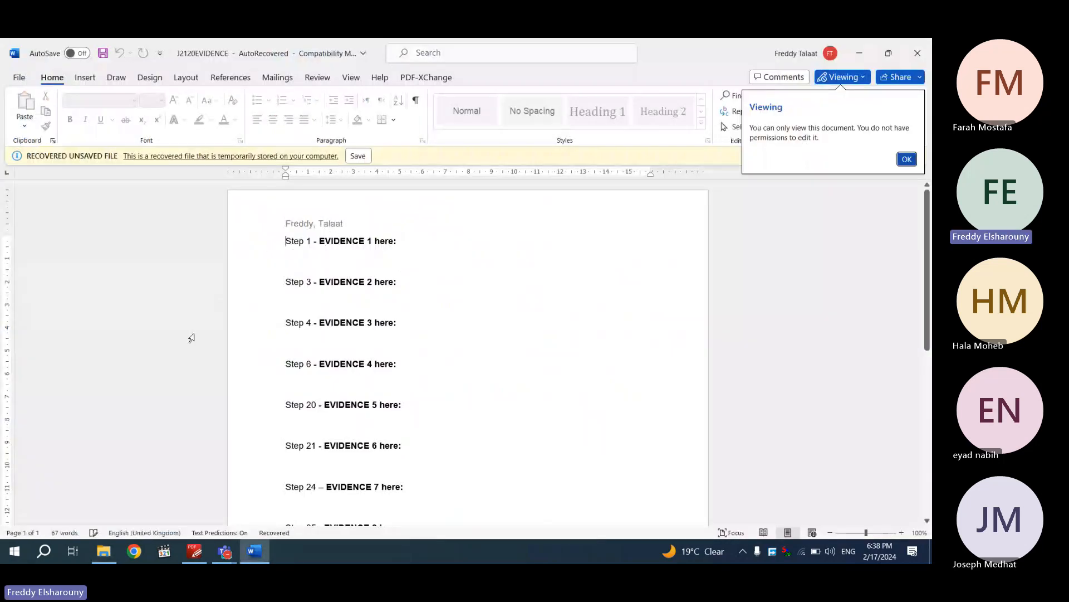
click(358, 155)
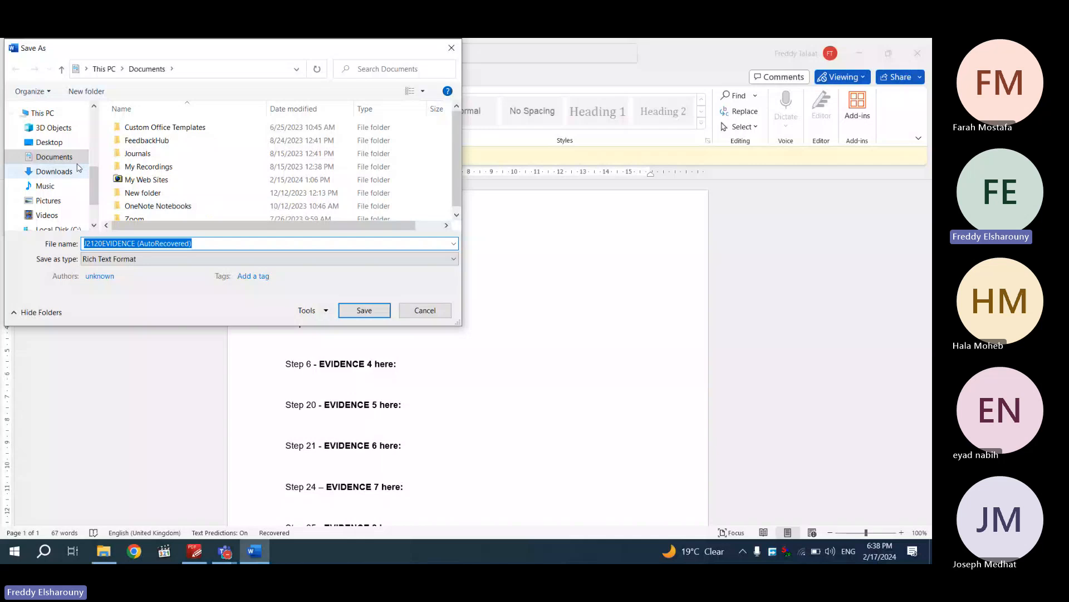
click(49, 142)
double_click(146, 156)
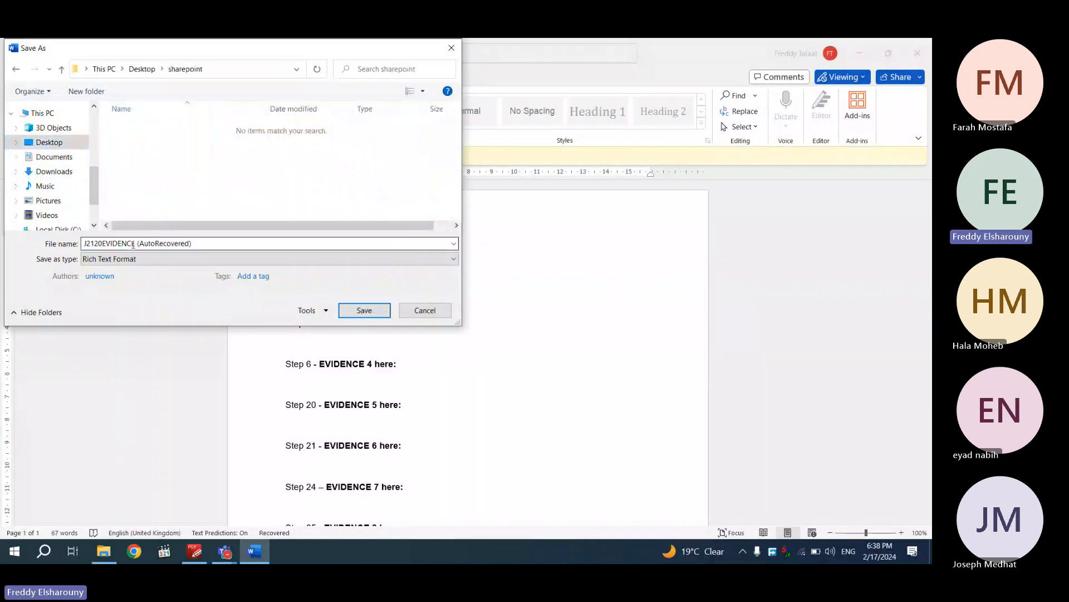
click(195, 243)
click(237, 243)
key(BackSpace)
key(BackSpace)
key(BackSpace)
key(BackSpace)
key(BackSpace)
key(BackSpace)
key(BackSpace)
key(BackSpace)
key(BackSpace)
key(BackSpace)
key(BackSpace)
key(BackSpace)
key(BackSpace)
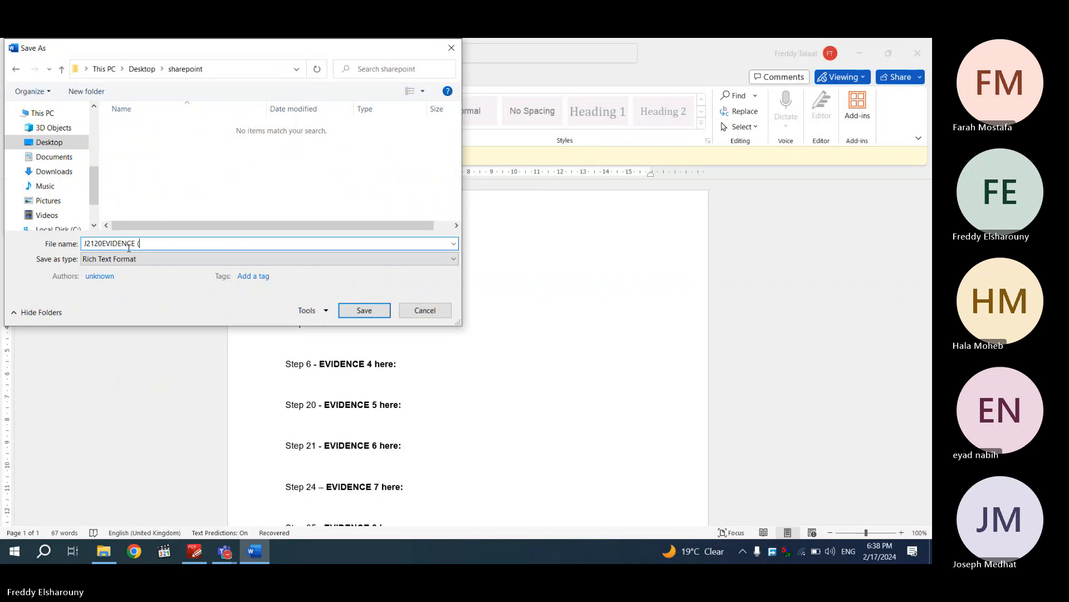
key(BackSpace)
key(BackSpace)
drag(105, 244, 84, 243)
key(BackSpace)
click(364, 310)
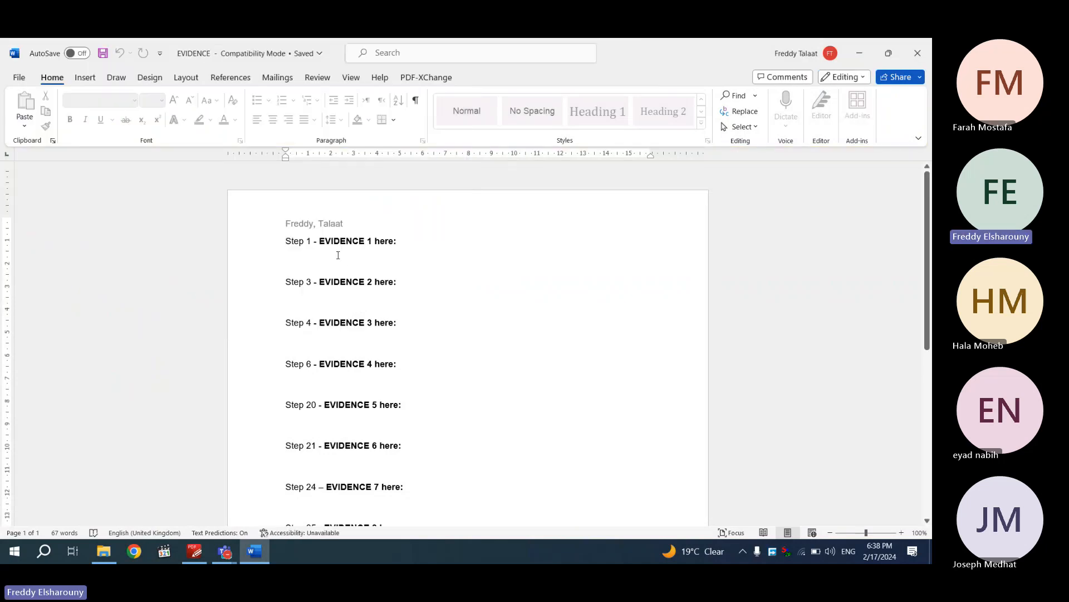
Scroll the question paper to the Task 2 – File Management instructions
click(209, 558)
scroll(289, 377, down, 6)
scroll(290, 379, down, 1)
scroll(290, 380, up, 1)
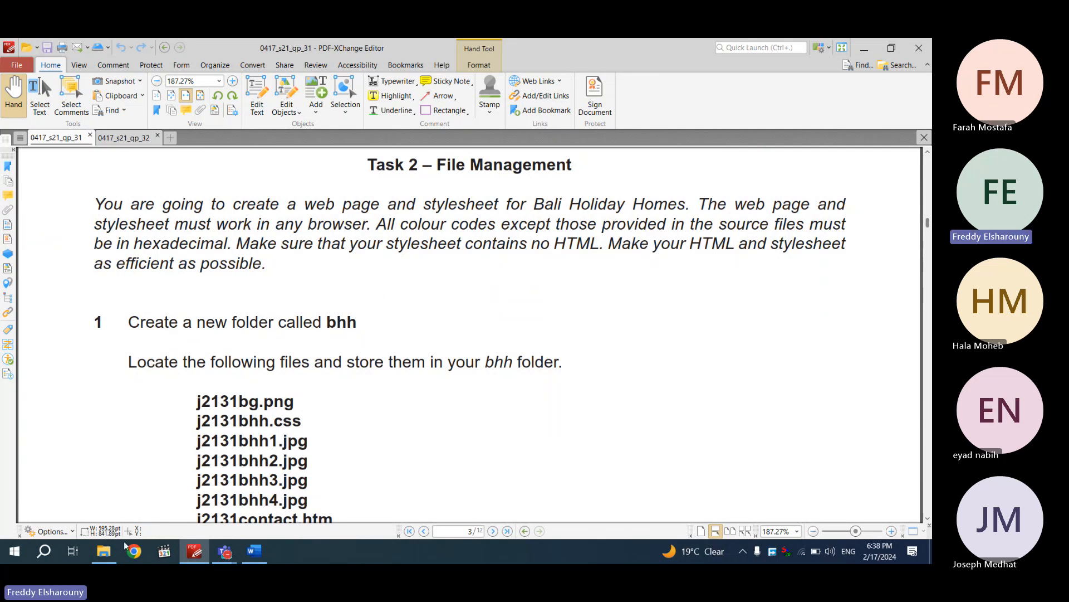
Create a new folder named bhh inside the sharepoint folder
scroll(163, 466, down, 3)
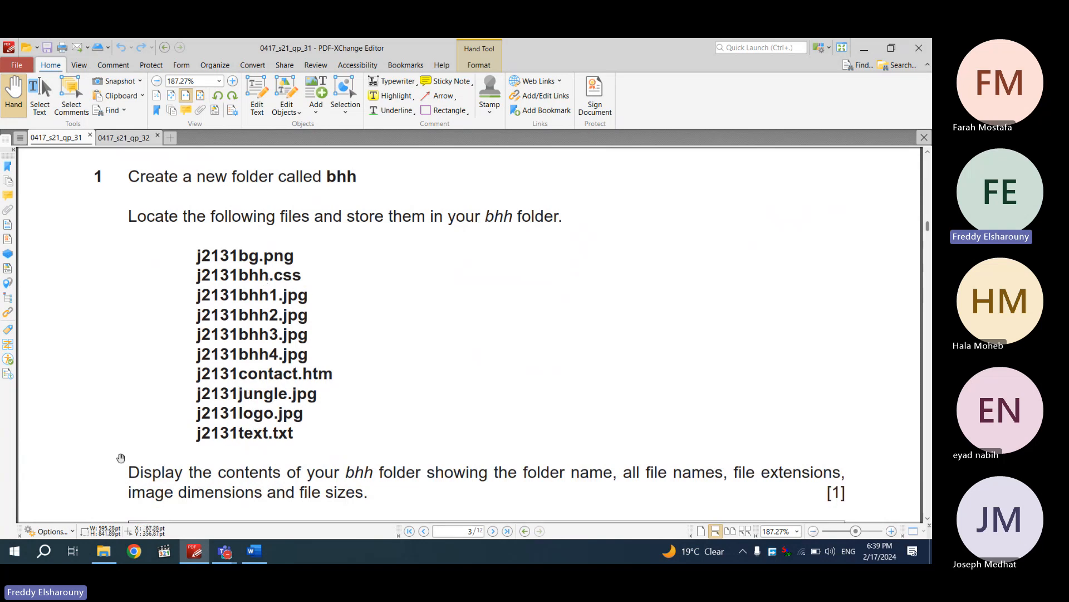
click(104, 552)
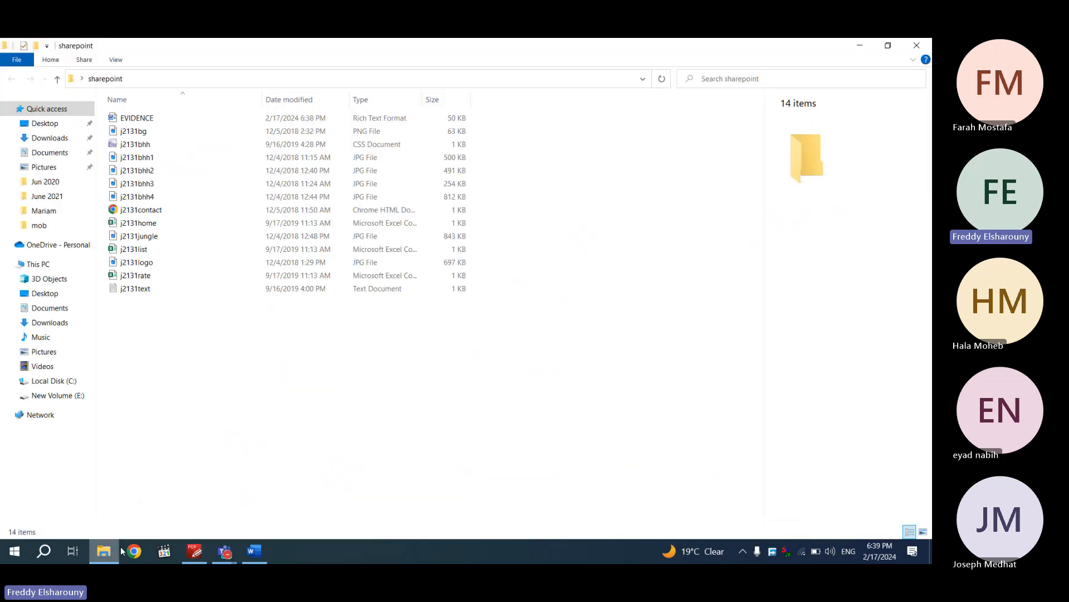
right_click(207, 375)
mouse_move(261, 344)
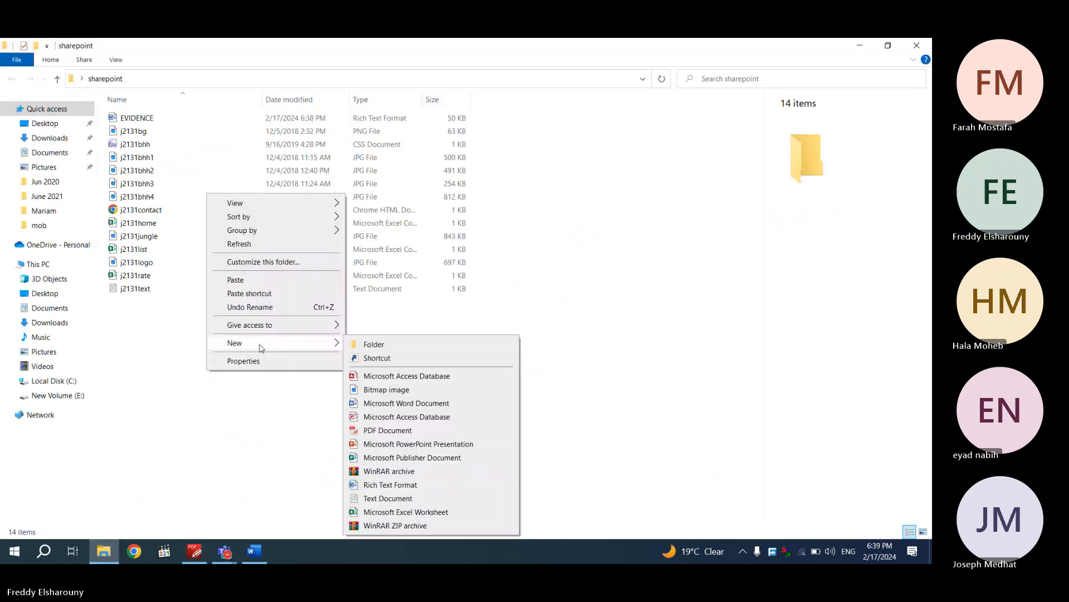
click(404, 347)
text(bhh)
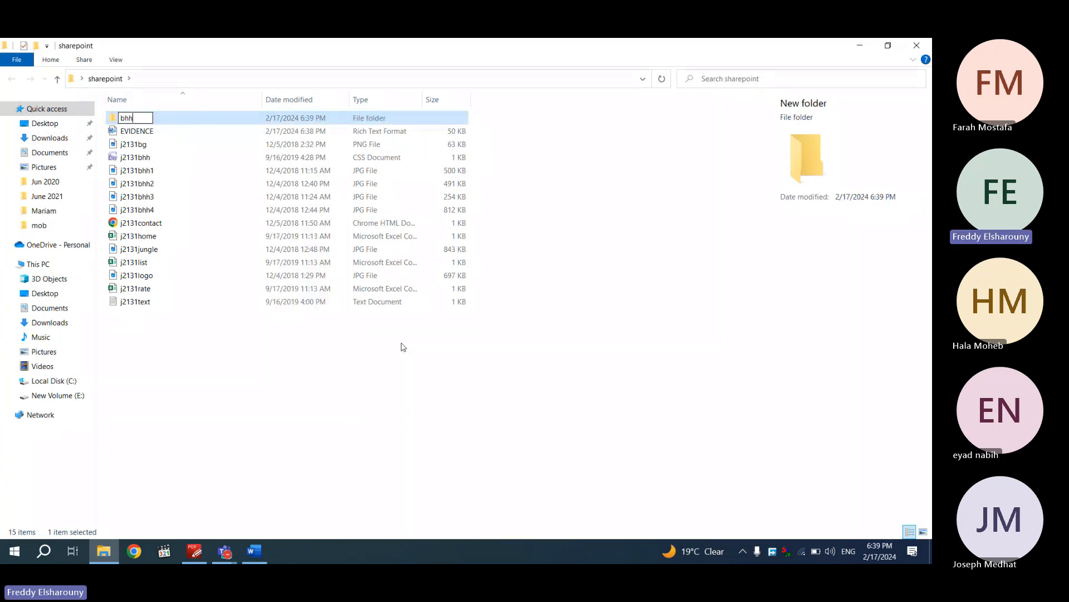
key(Return)
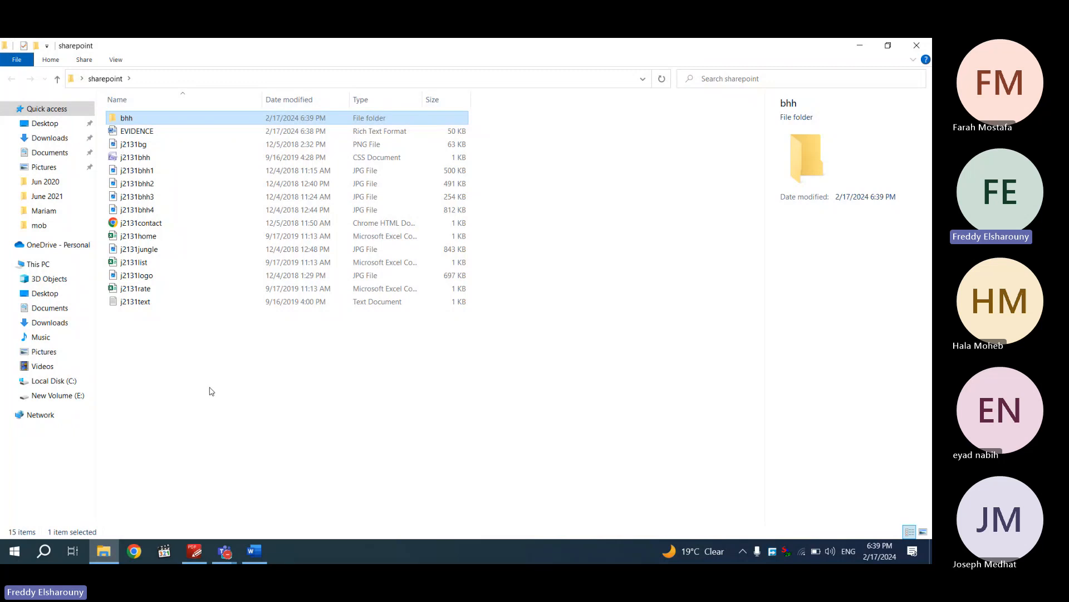
Place all sharepoint files except EVIDENCE, j2131rate and j2131list into bhh
drag(185, 382, 167, 137)
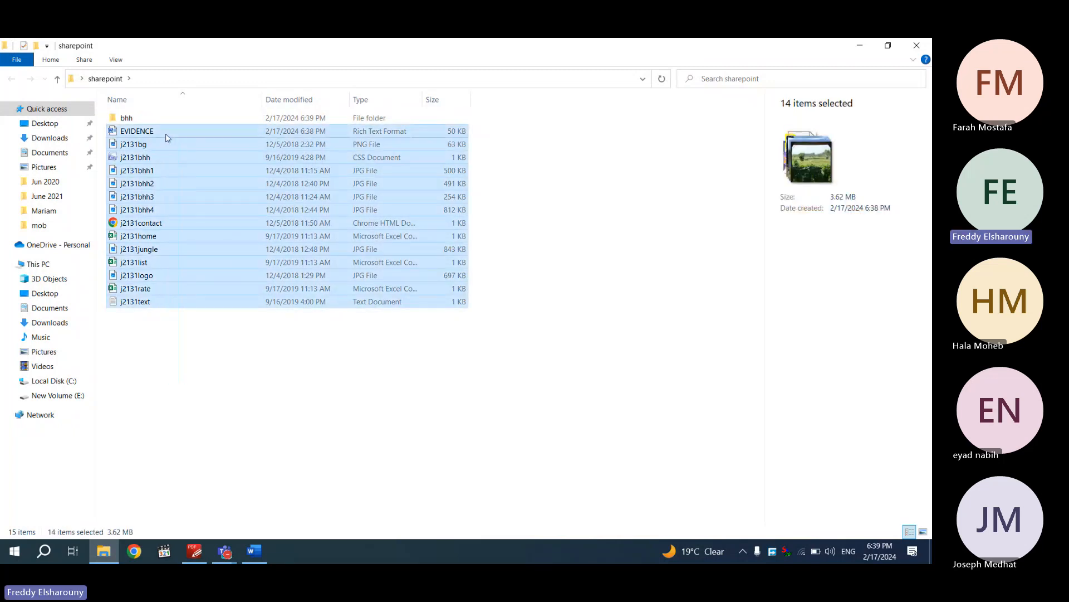
ctrl+click(167, 136)
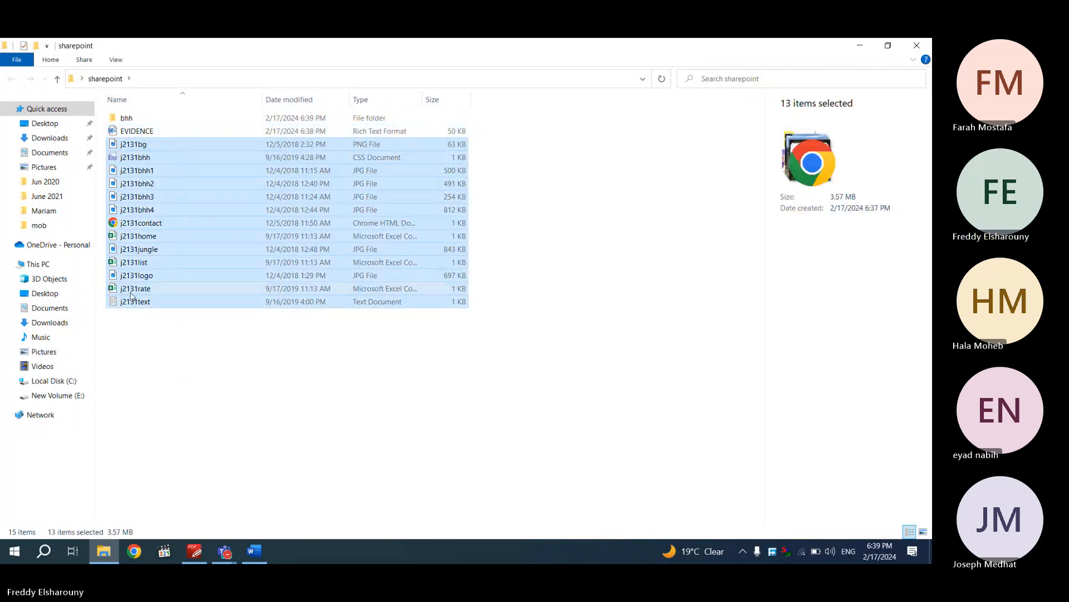
ctrl+click(134, 288)
ctrl+click(133, 262)
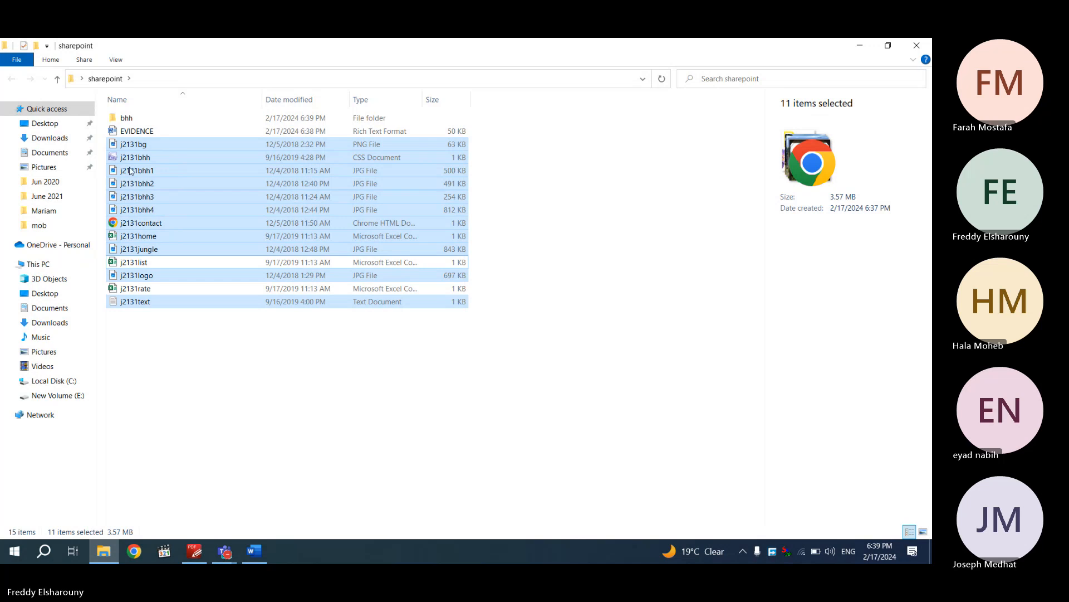
double_click(147, 119)
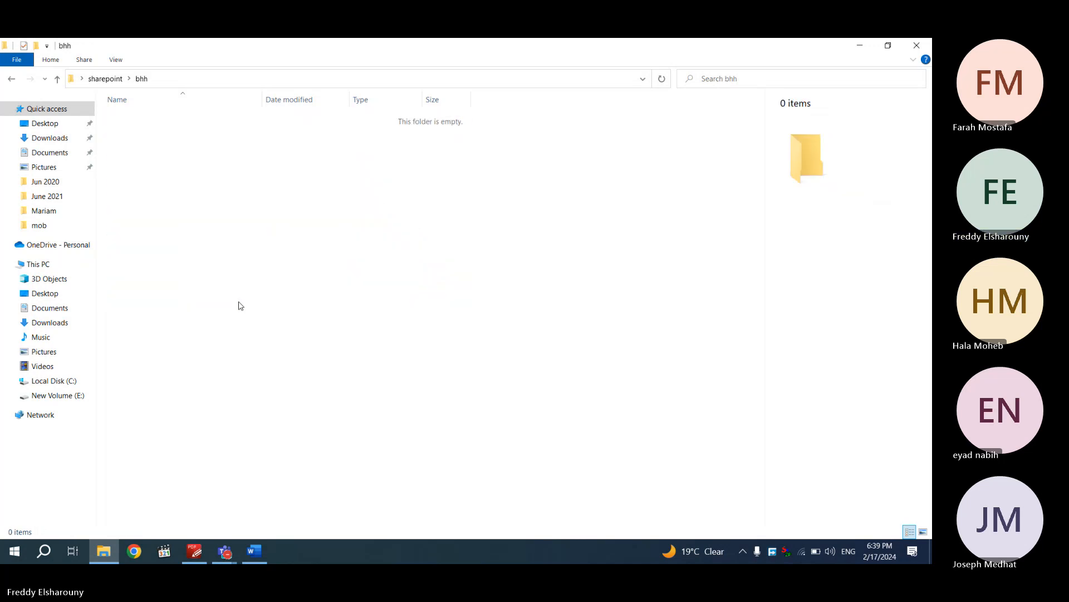
click(194, 553)
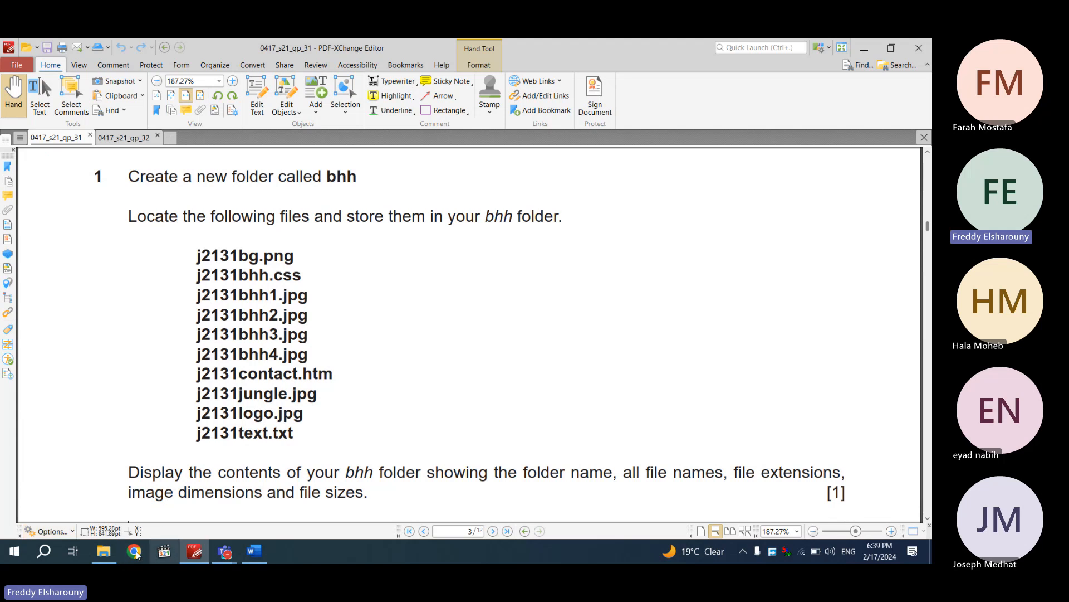
Move j2131home from bhh back into sharepoint, replacing the existing copy
click(103, 555)
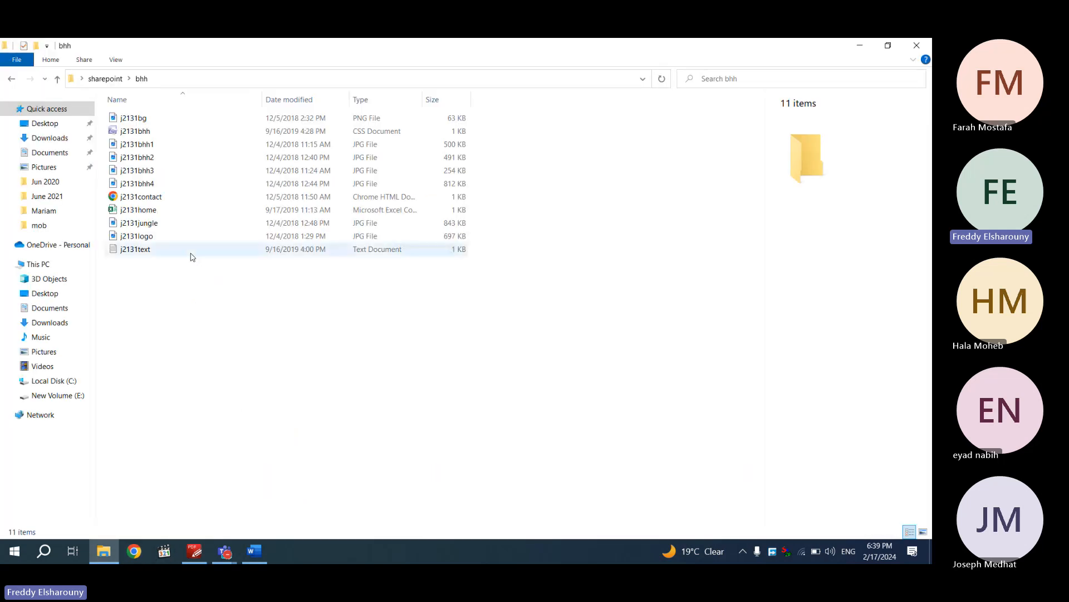
click(180, 211)
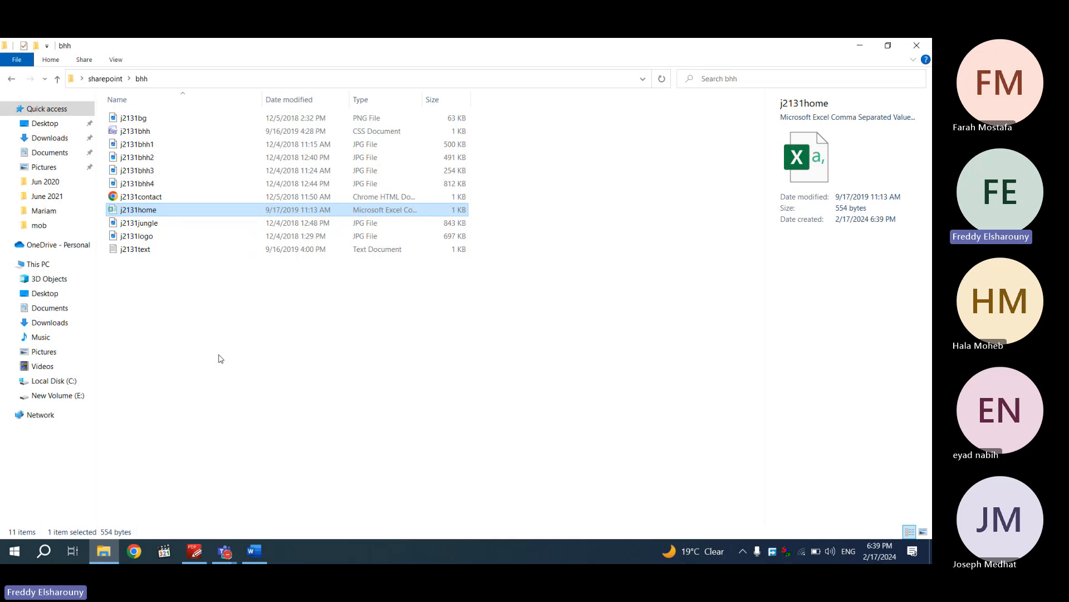
key(BackSpace)
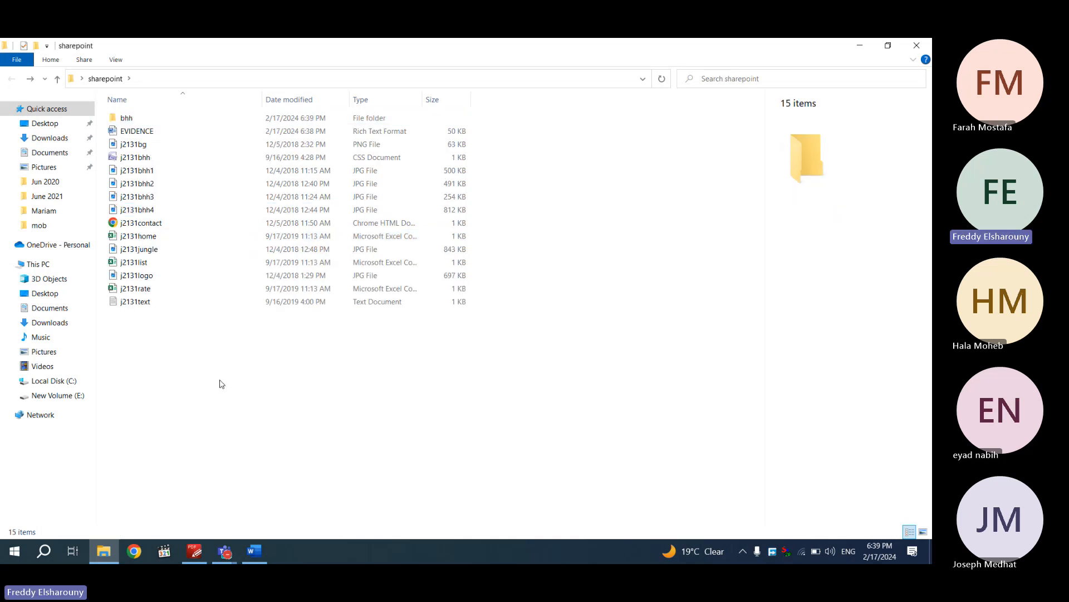
key(ctrl+v)
click(216, 248)
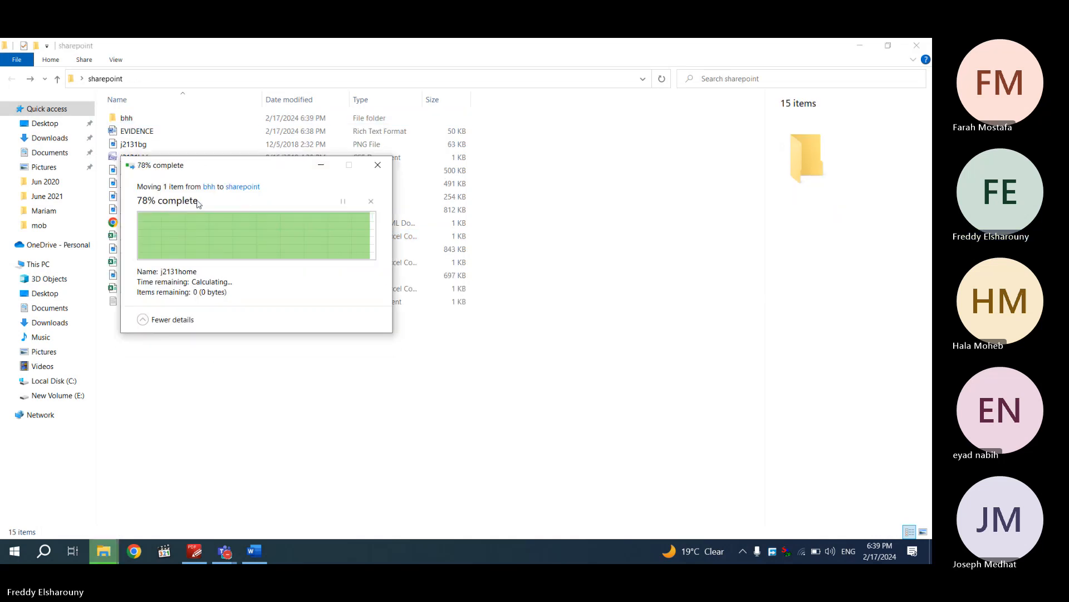
Delete the leftover j2131home from bhh and scroll the paper to Evidence 1
double_click(145, 118)
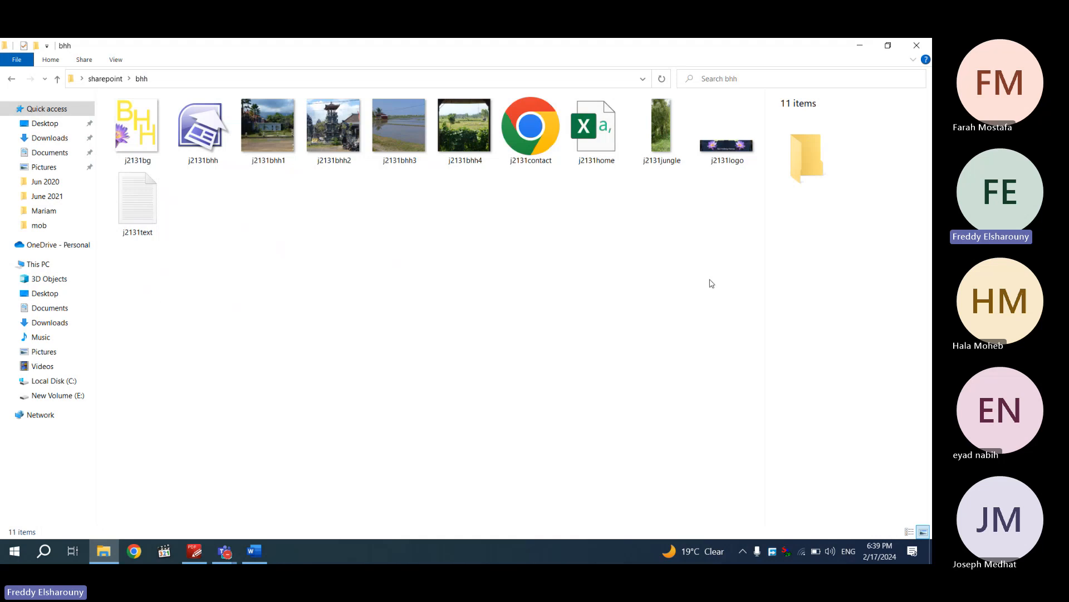
click(596, 143)
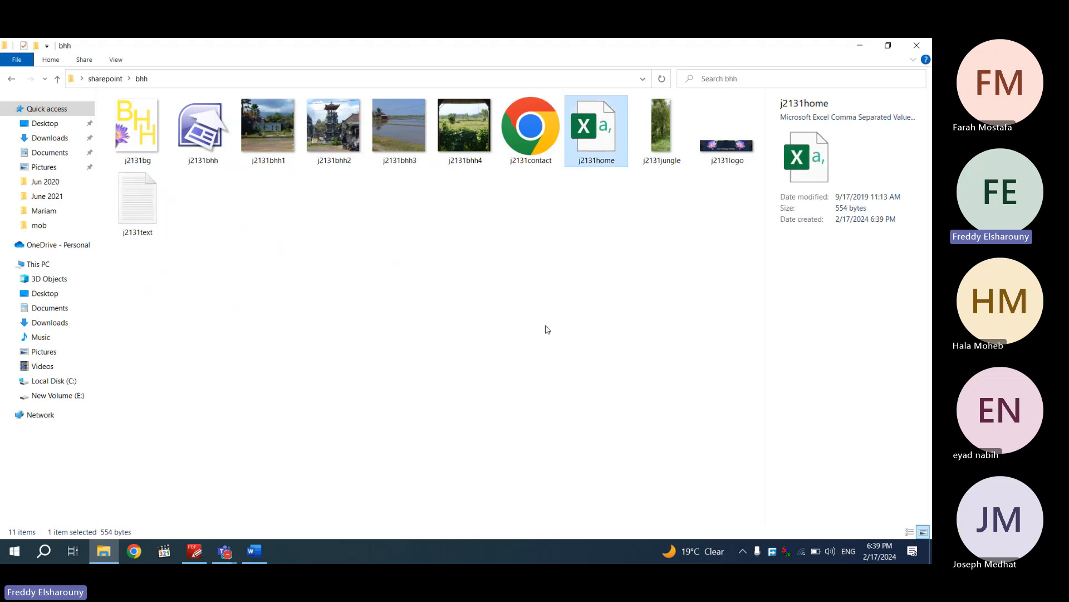
key(Delete)
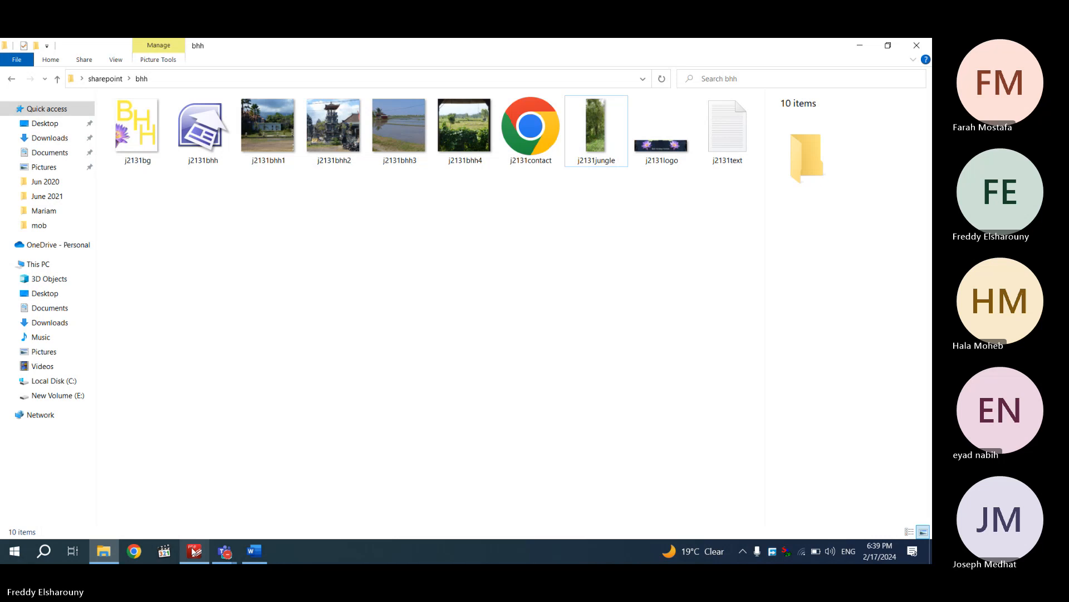
click(194, 552)
scroll(282, 390, down, 3)
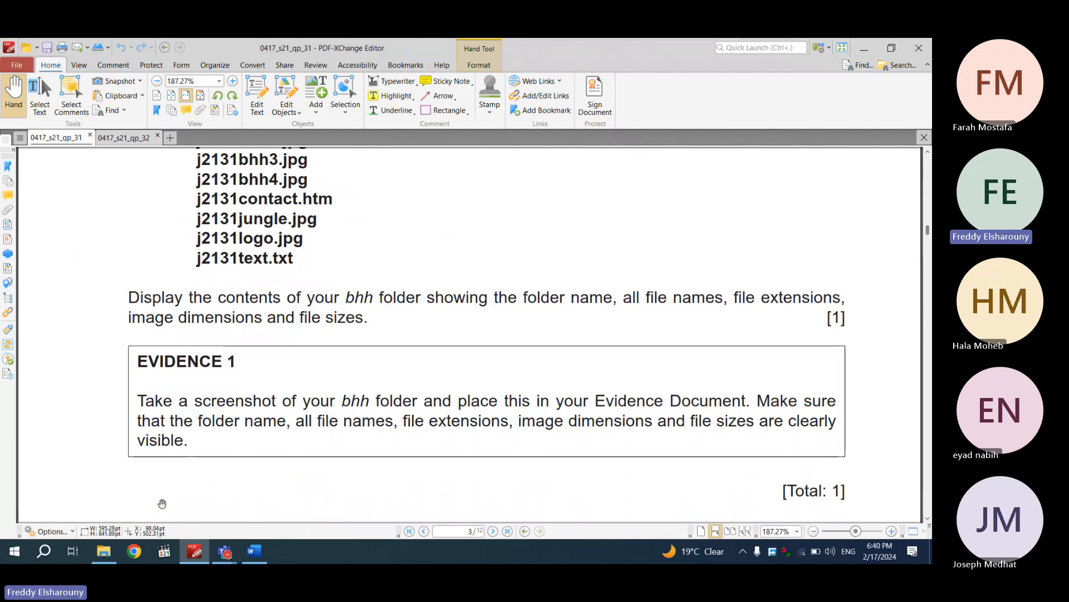
Switch the bhh listing to Details view and add an image Dimensions column
click(103, 551)
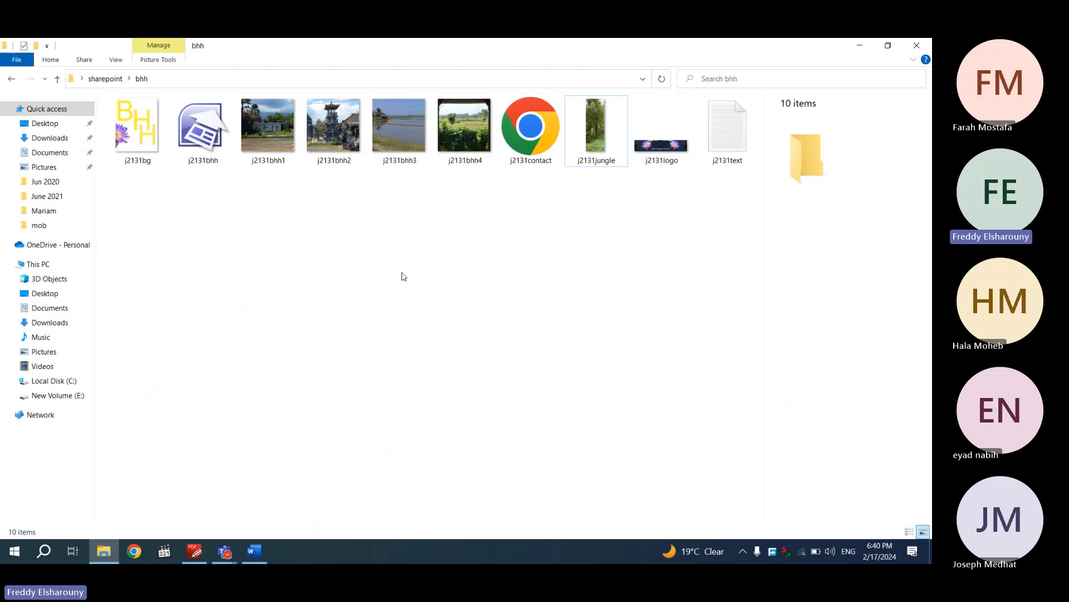
click(116, 60)
click(112, 80)
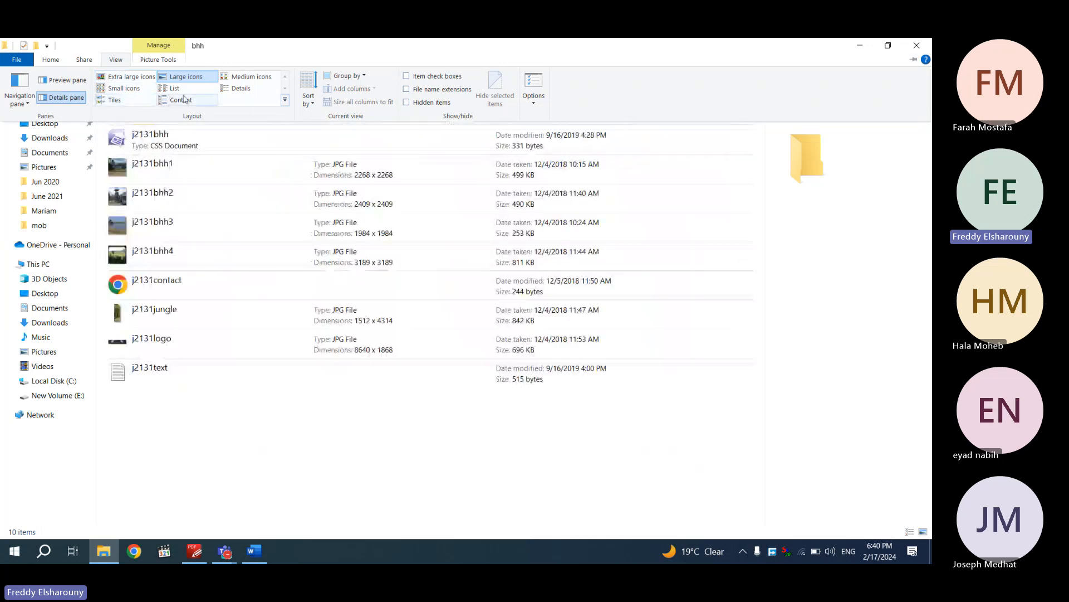
click(241, 89)
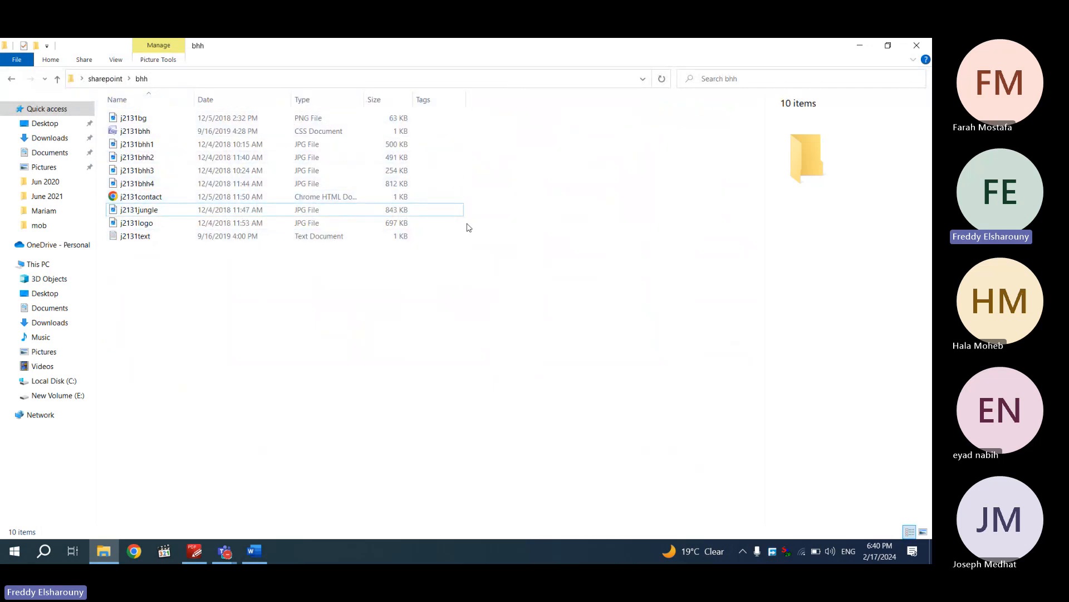
right_click(436, 103)
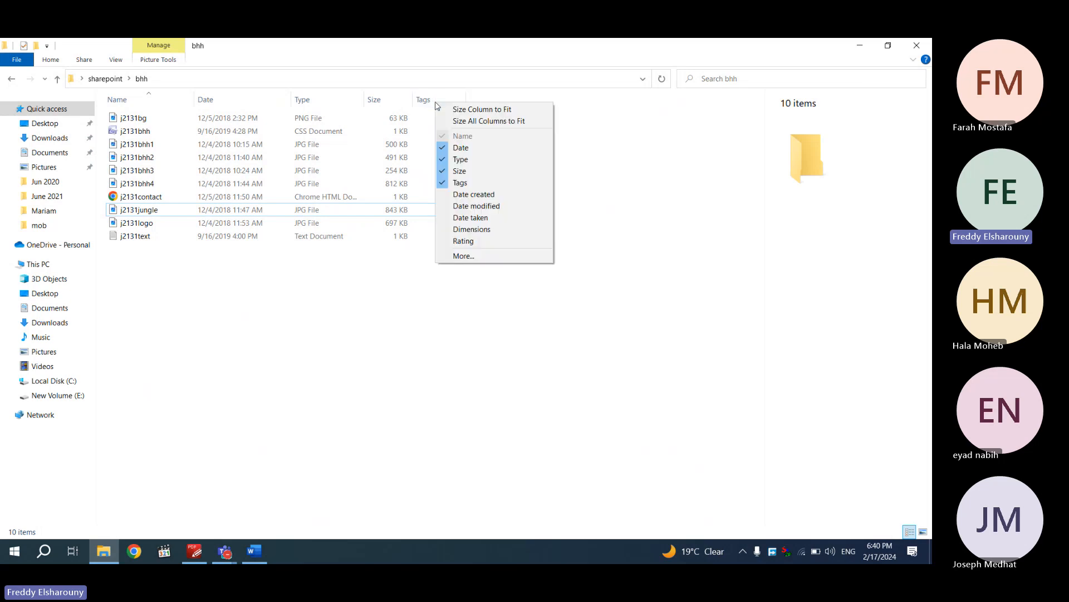
click(485, 229)
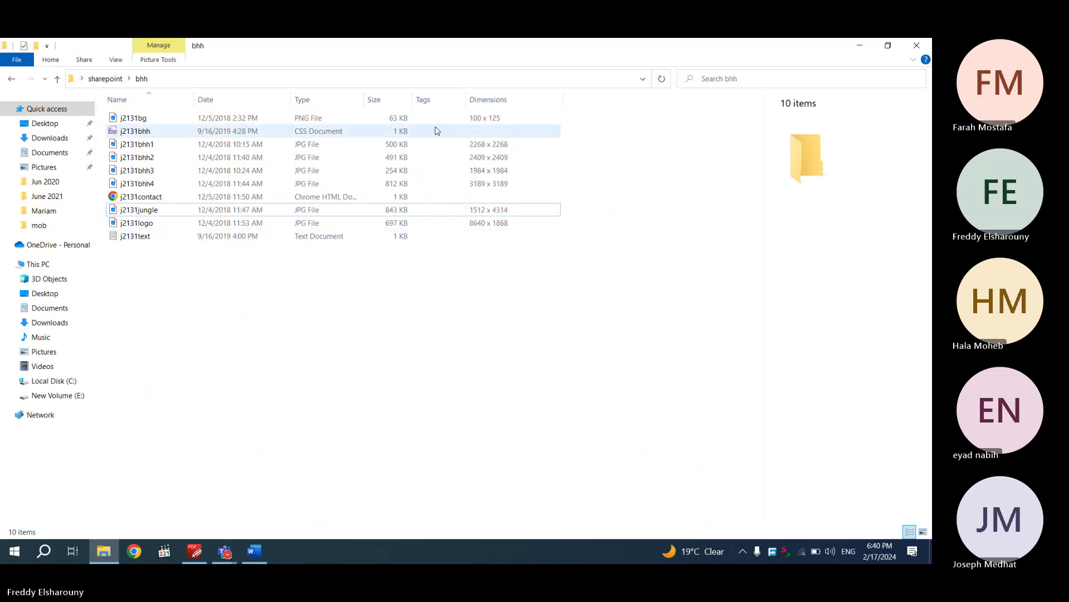
right_click(429, 101)
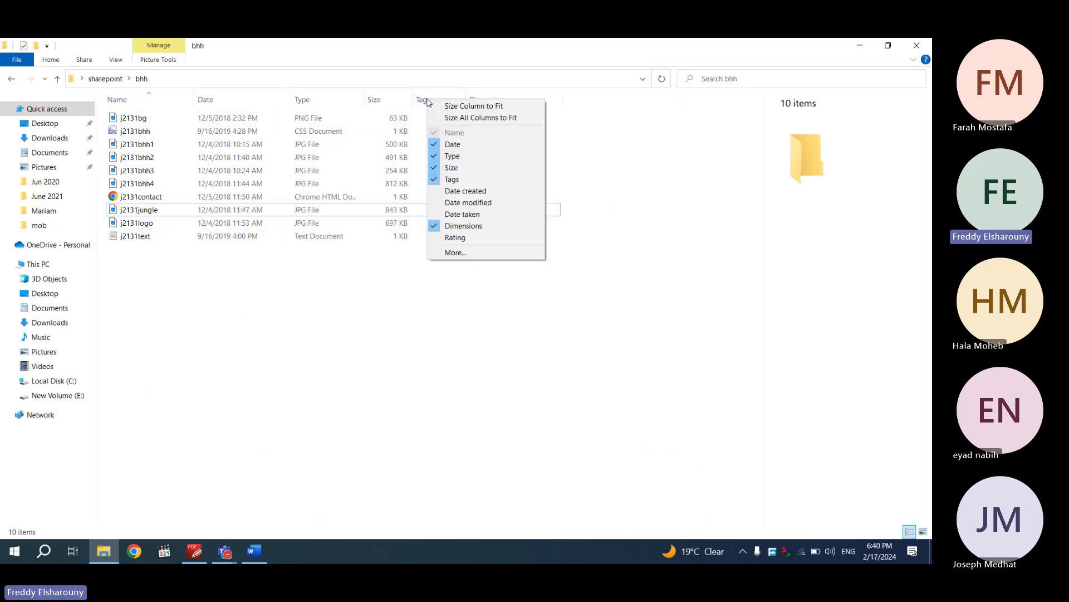
click(485, 255)
scroll(417, 264, down, 8)
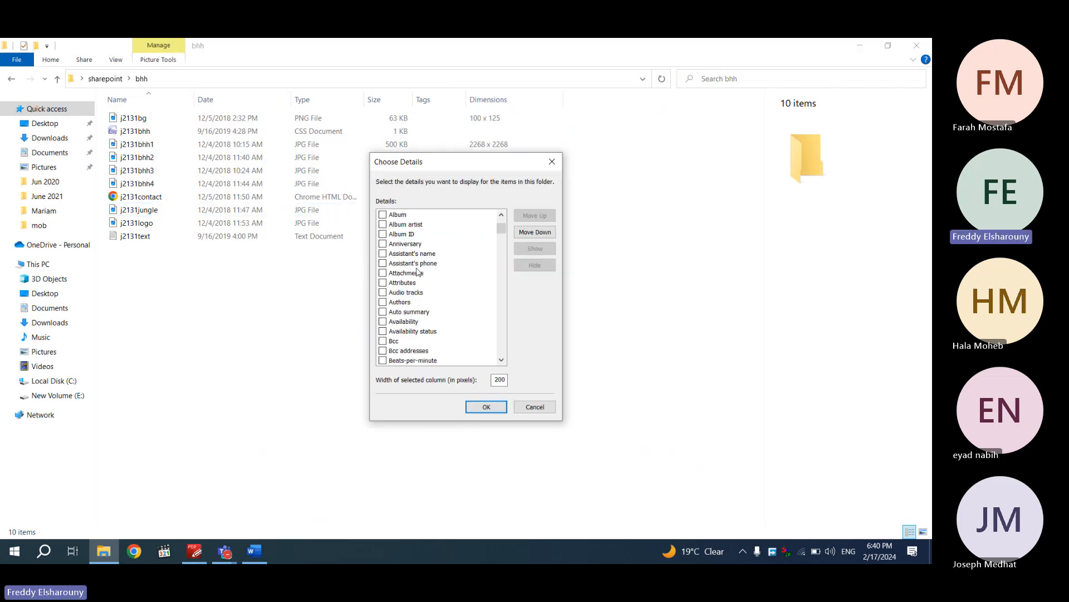
scroll(416, 264, down, 20)
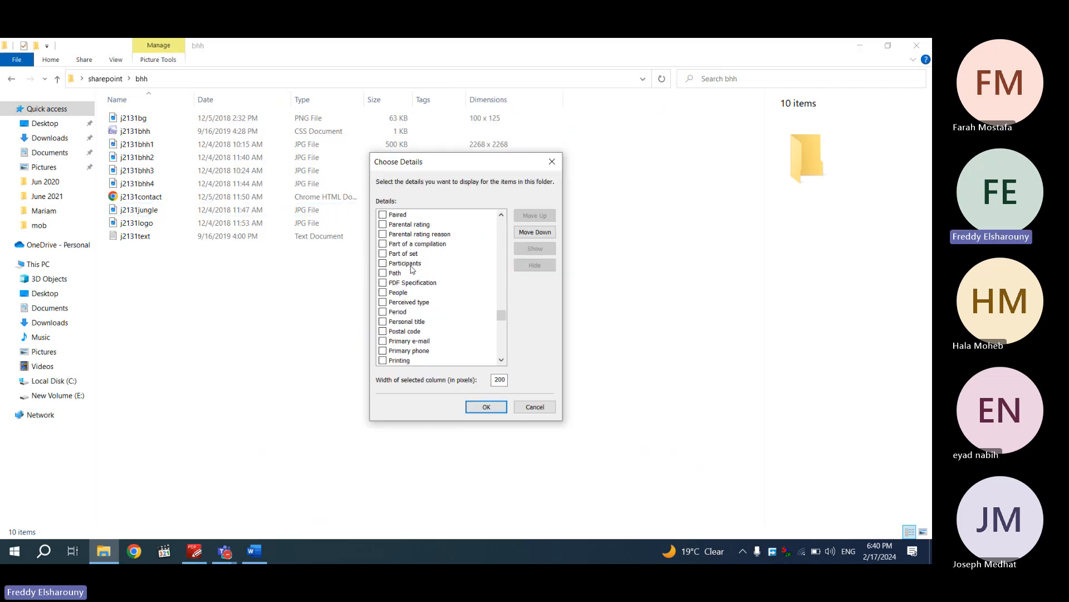
click(536, 410)
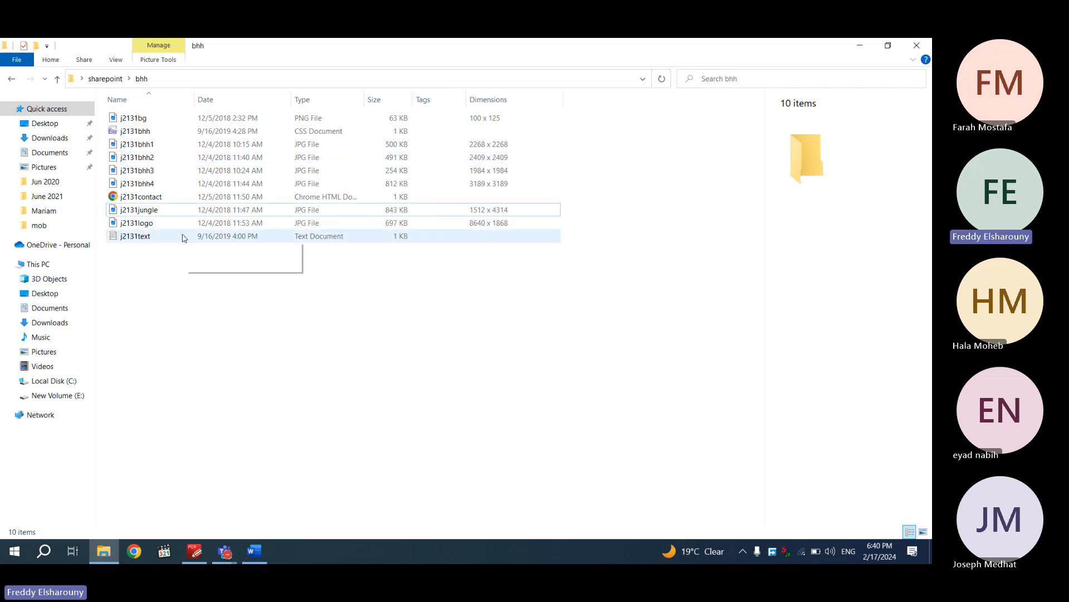
Show file name extensions for the bhh files, then recheck the Evidence 1 instruction
click(115, 60)
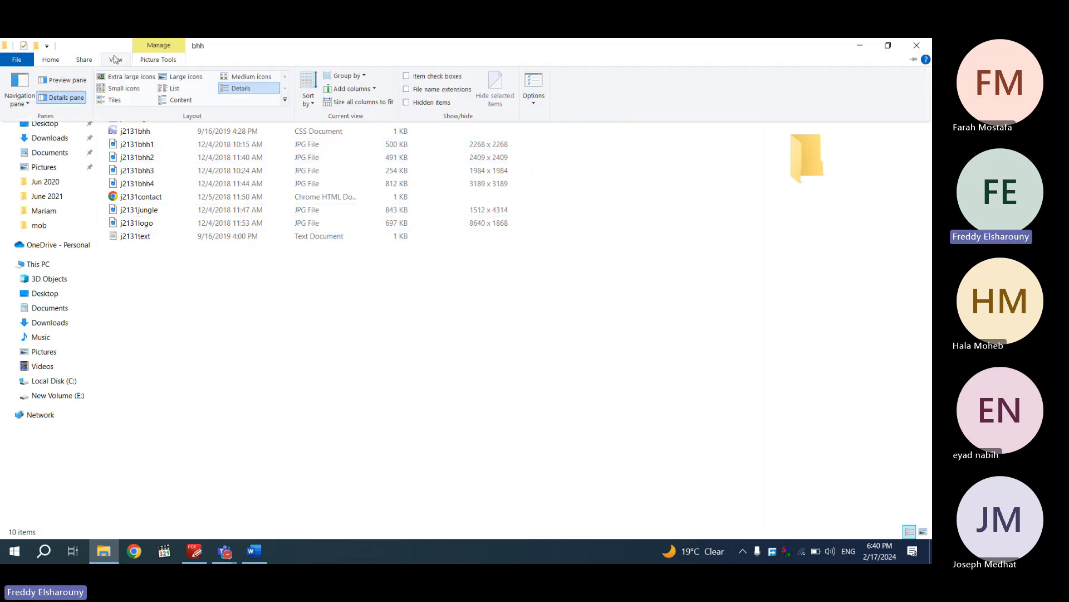
click(443, 89)
click(151, 118)
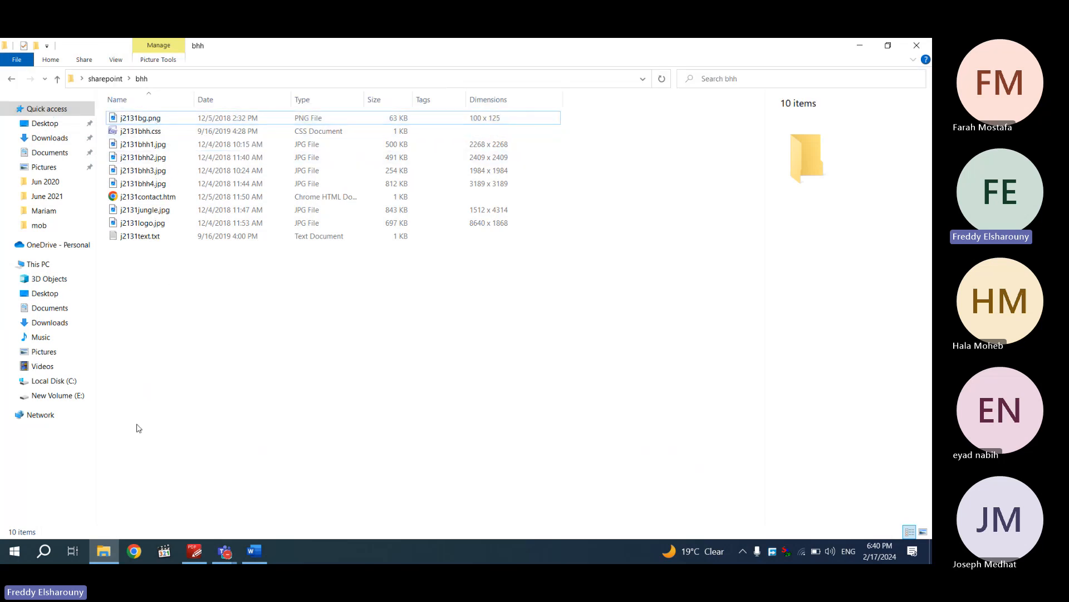
click(196, 551)
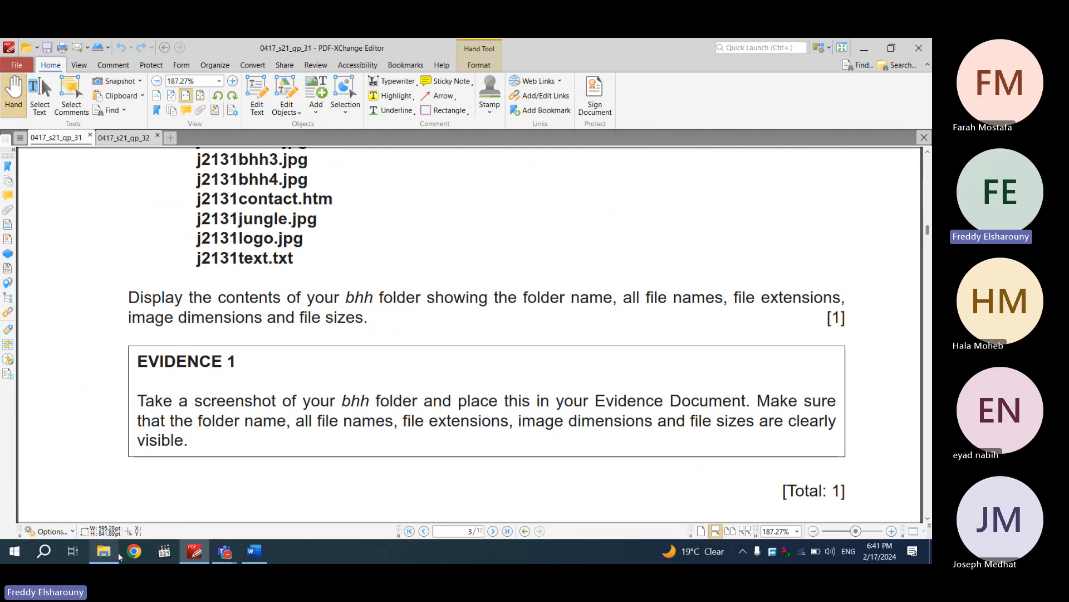
Snip the bhh folder's detailed list showing path, file names, sizes and image dimensions
scroll(156, 334, down, 3)
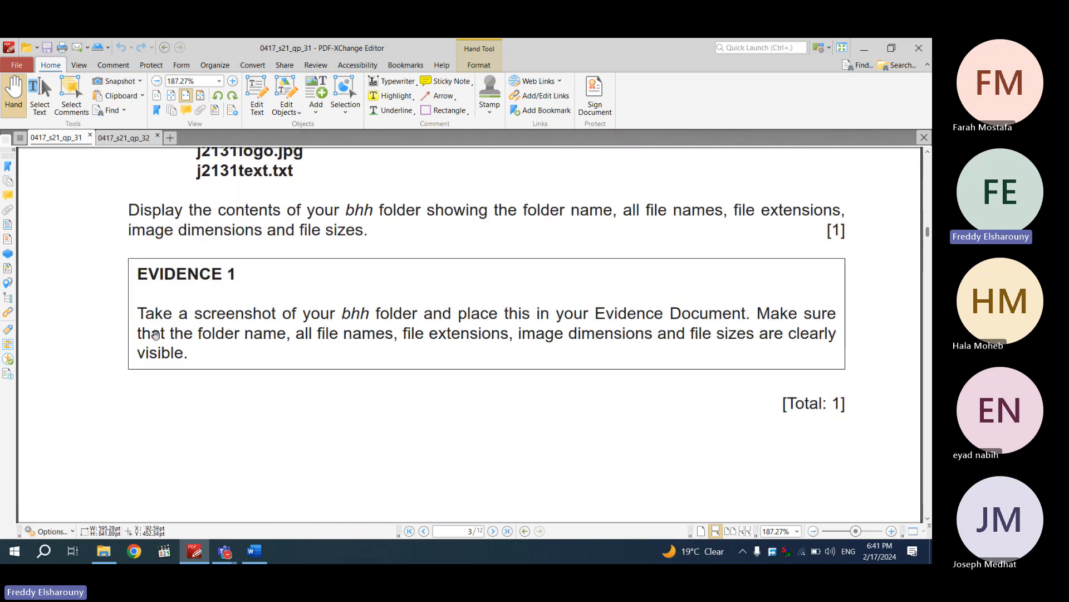
click(103, 551)
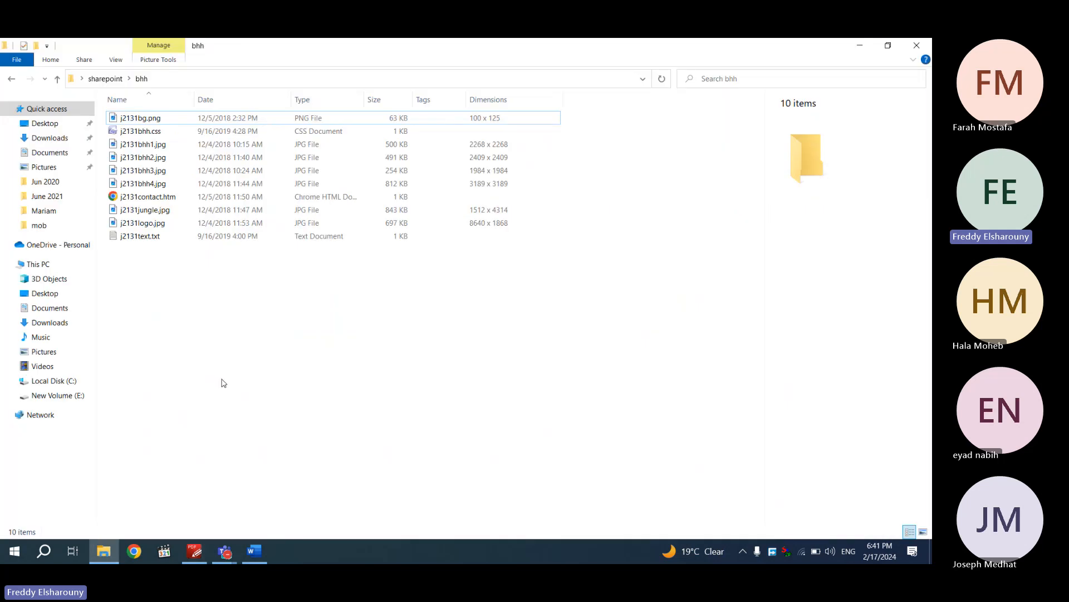
key(super+shift+s)
mouse_move(78, 64)
mouse_down()
mouse_move(246, 179)
mouse_move(377, 223)
mouse_move(542, 253)
mouse_move(607, 286)
mouse_up()
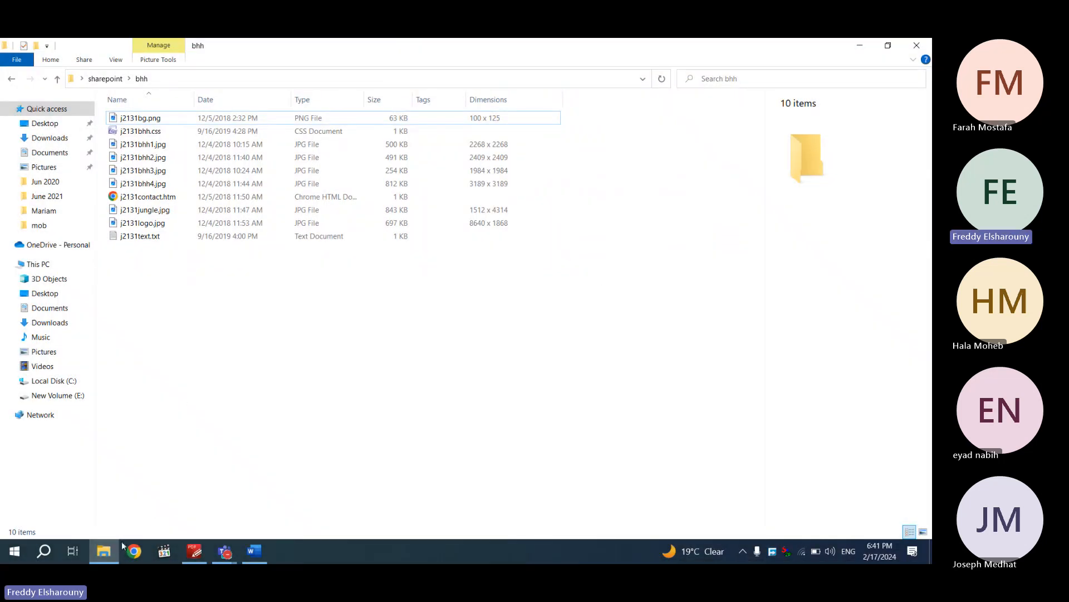
Paste the bhh screenshot under Step 1 in the evidence document and save it
click(254, 551)
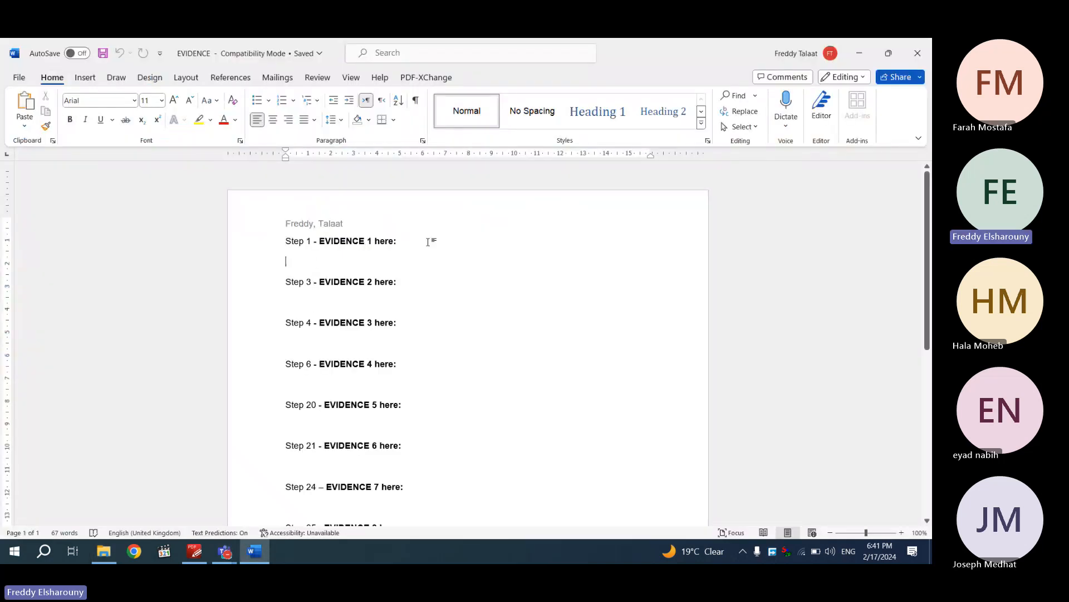
key(ctrl+v)
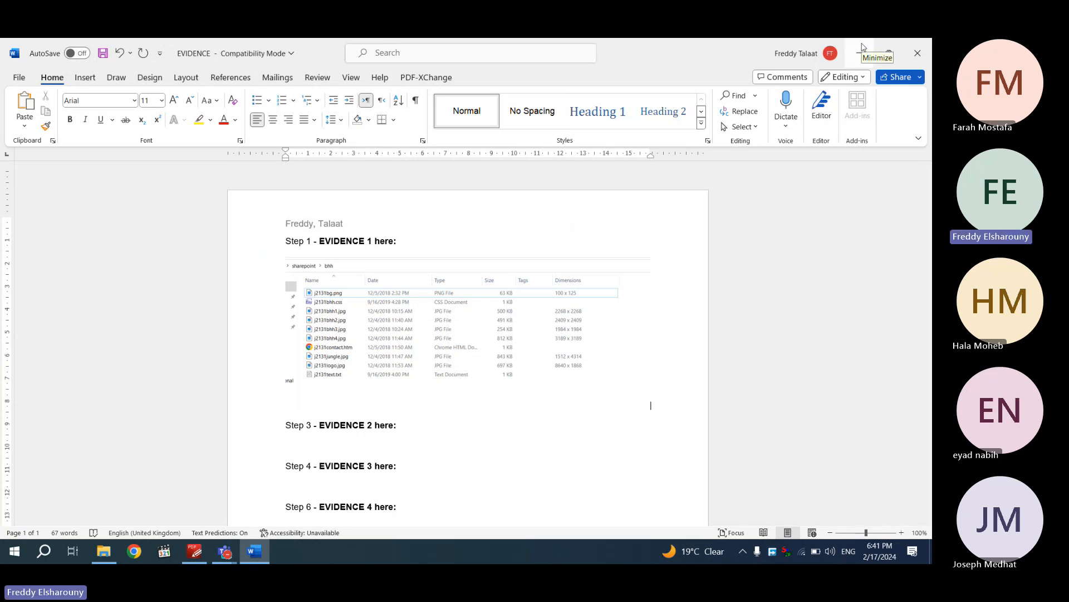
key(ctrl+s)
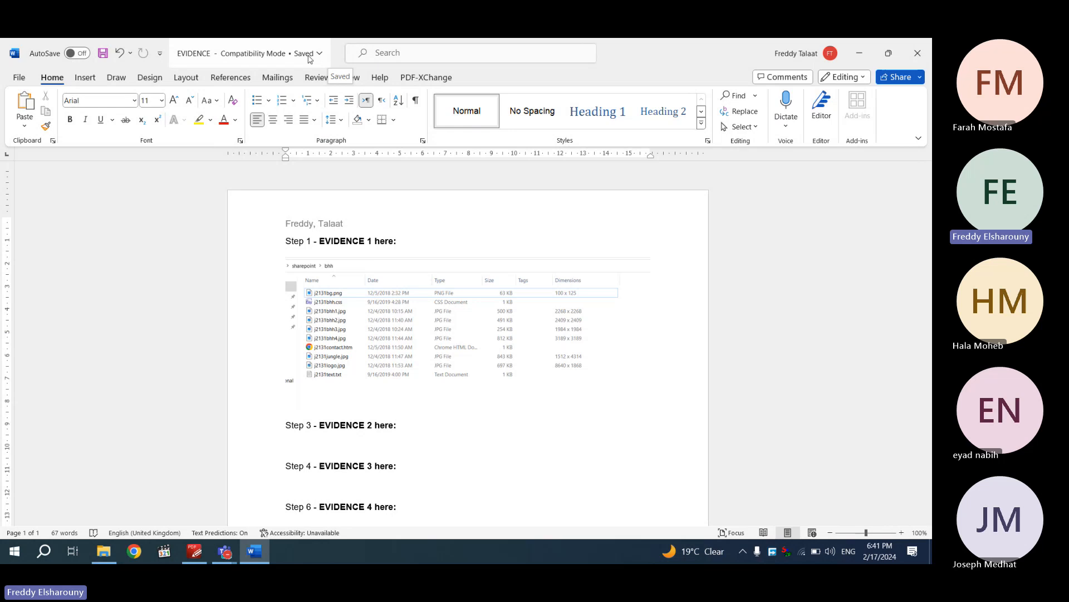
click(858, 45)
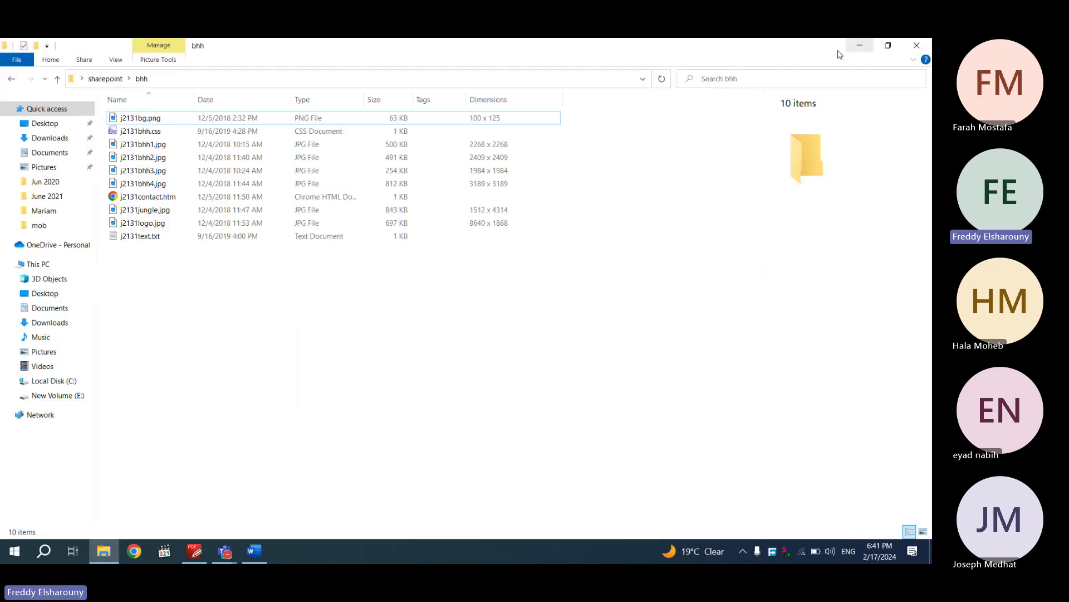
click(254, 551)
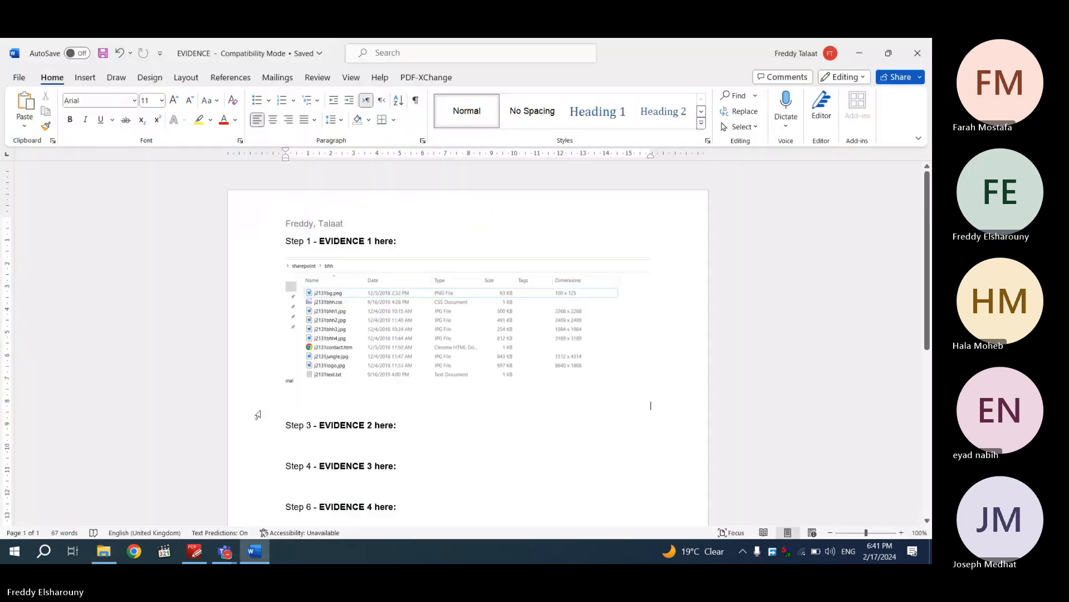
Scroll the question paper to the Task 3 – Web Page instructions
key(alt+Tab)
scroll(258, 413, down, 5)
scroll(258, 413, down, 5)
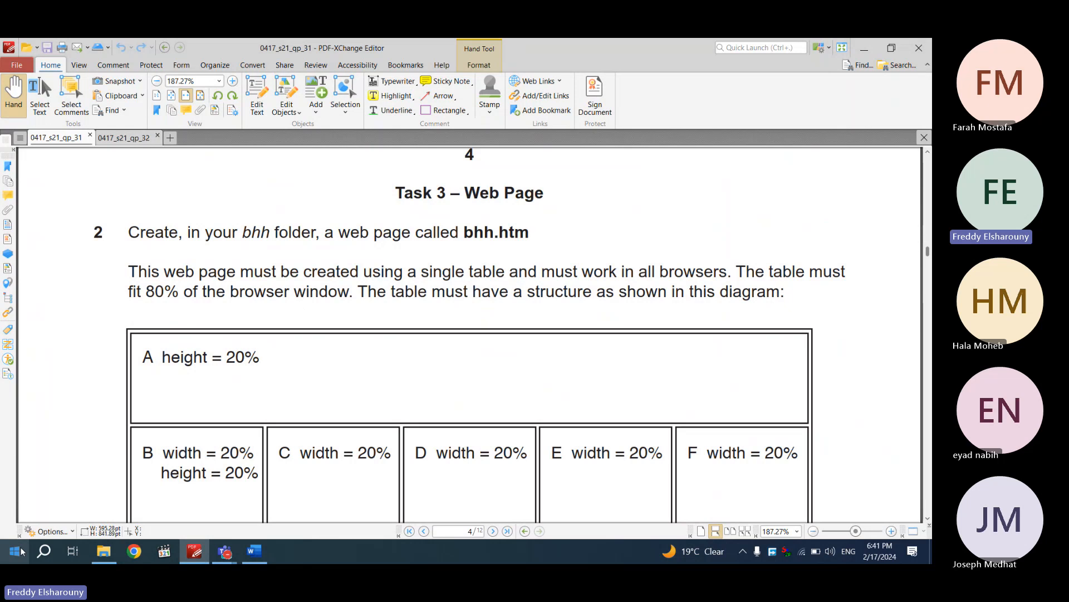
Launch SharePoint Designer 2007 from Start search
click(44, 550)
text(share)
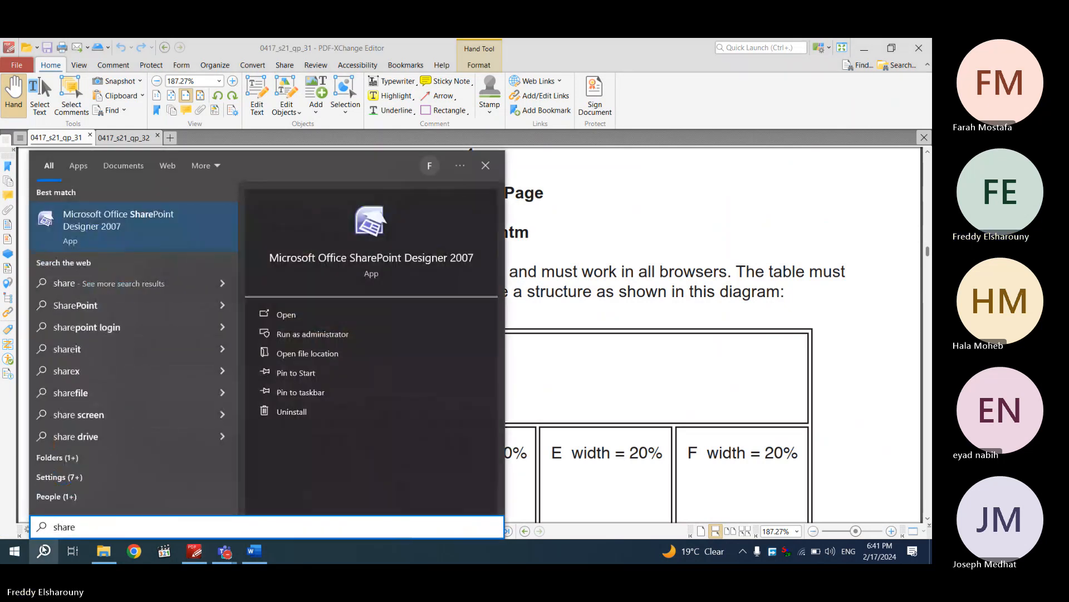
key(Return)
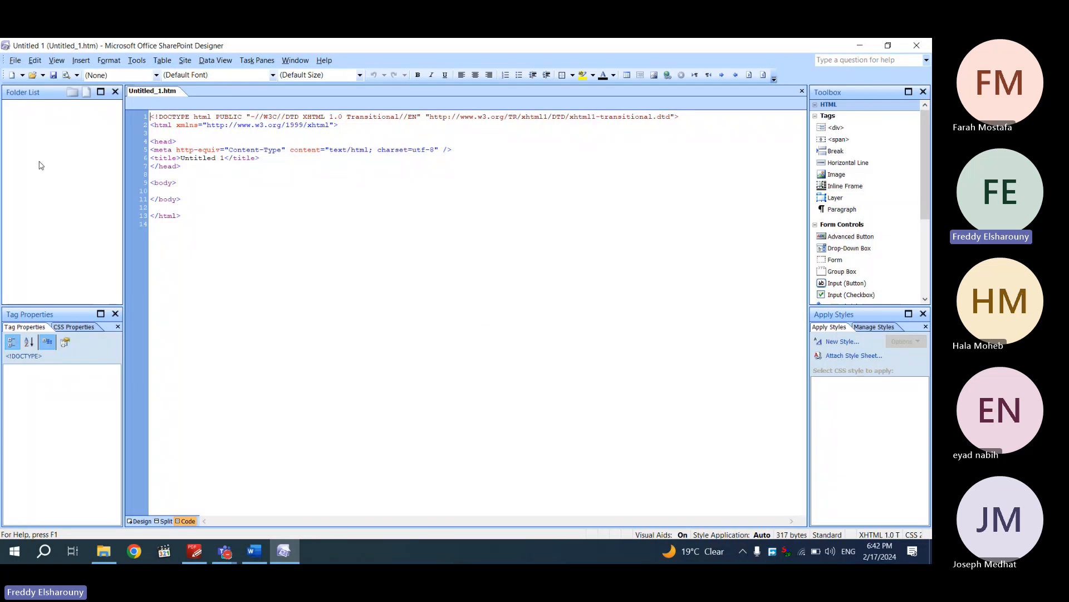
Create a One Page Web Site at a location ending in mysite
click(12, 61)
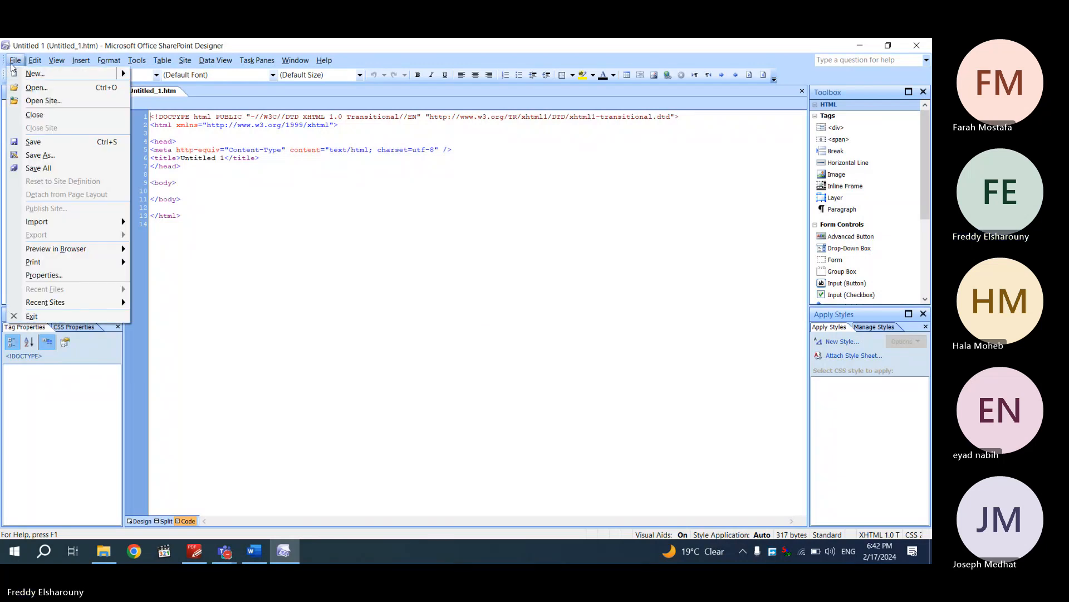
mouse_move(66, 73)
click(158, 87)
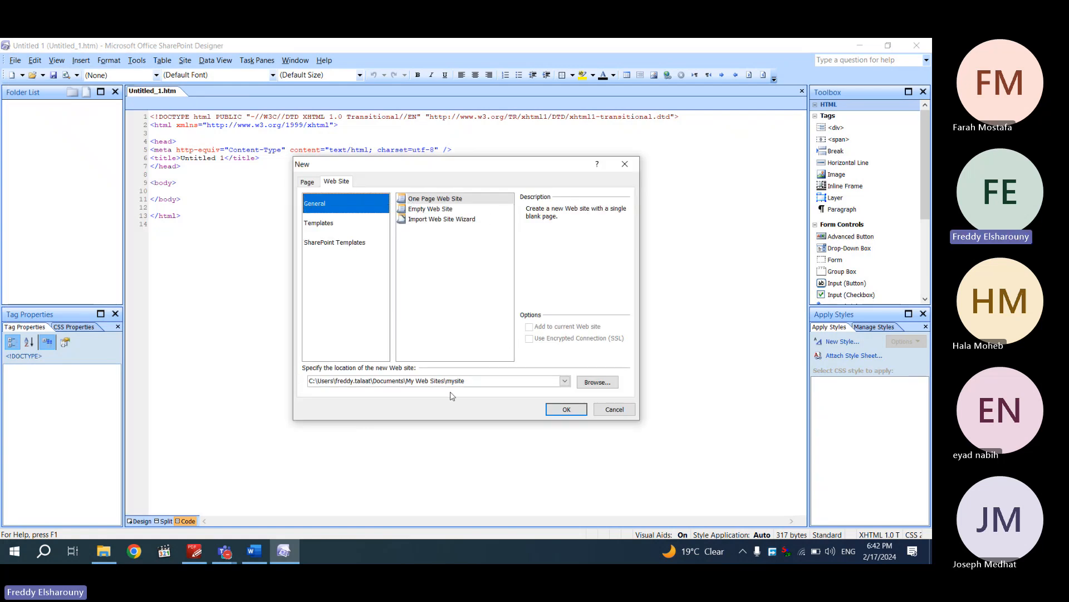
click(551, 409)
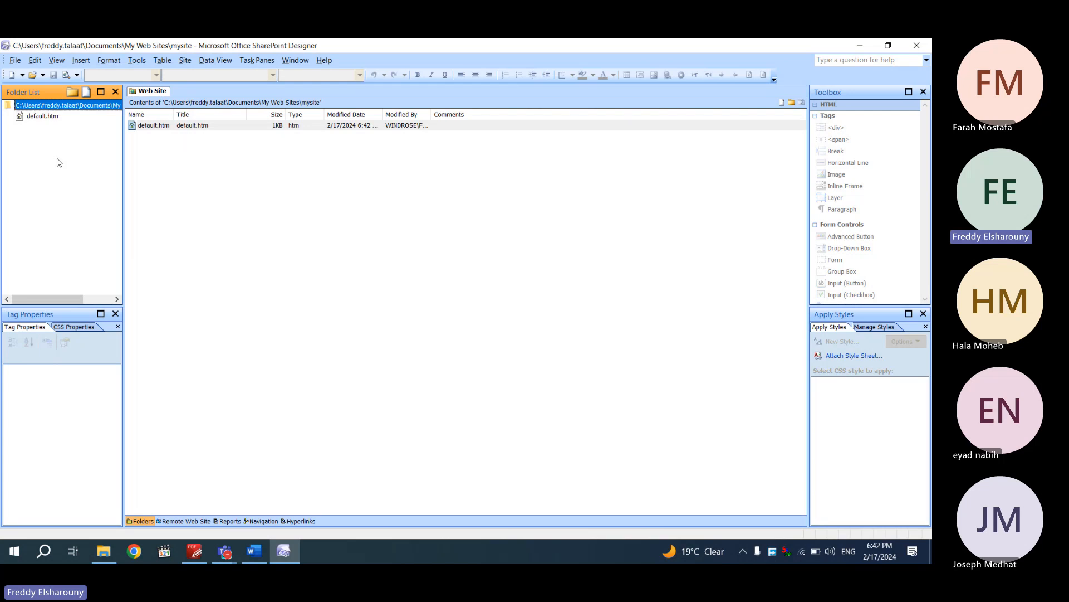
Import the Desktop\sharepoint\bhh folder into the site, expand it, and select default.htm
click(14, 61)
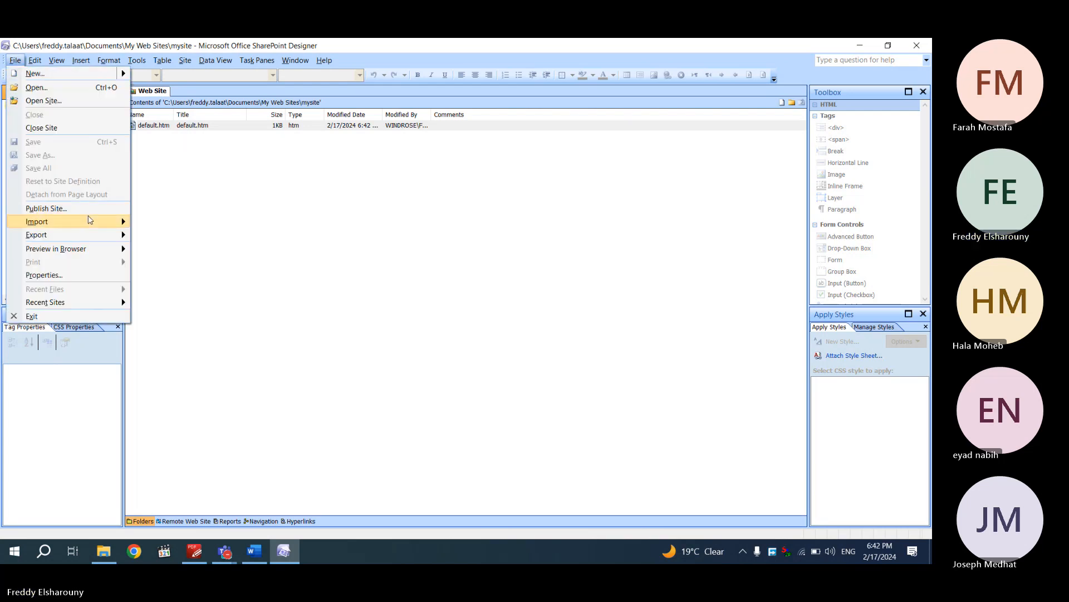
mouse_move(89, 222)
click(153, 222)
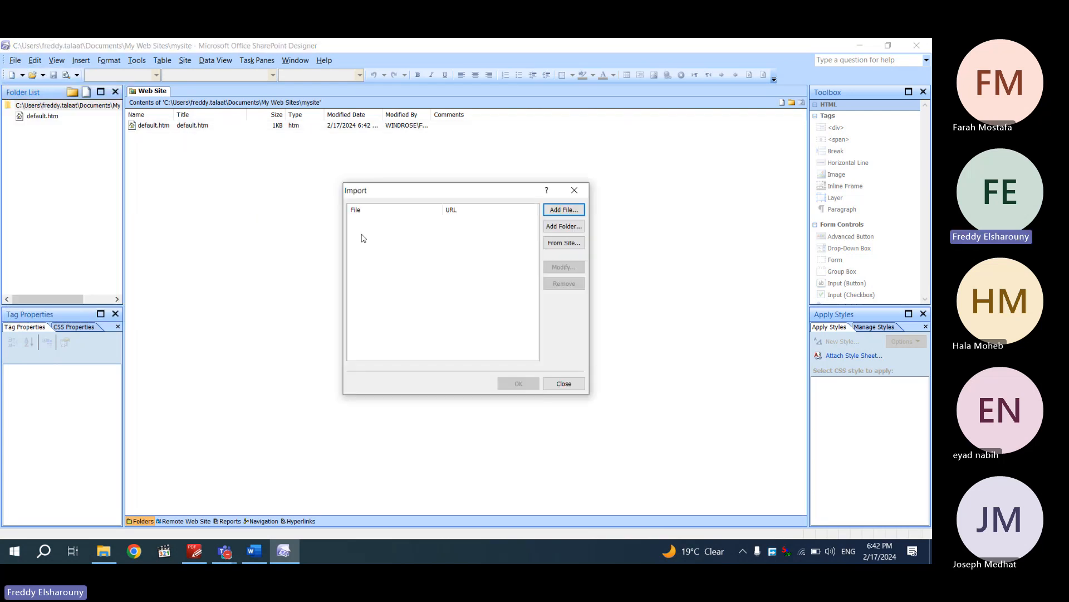
click(558, 233)
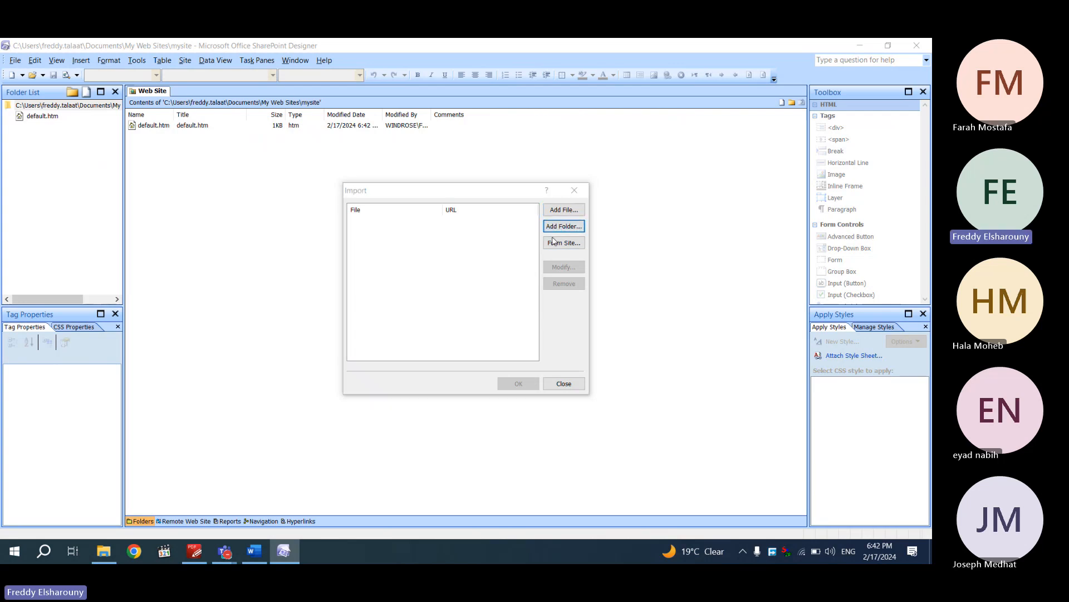
click(423, 301)
double_click(510, 318)
click(474, 287)
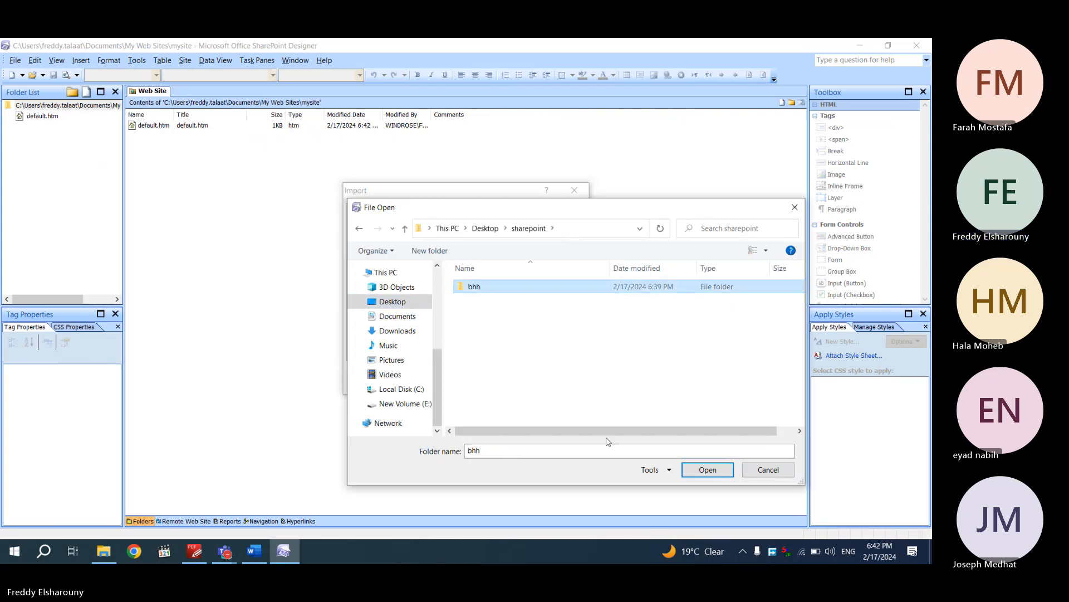
click(707, 470)
click(519, 385)
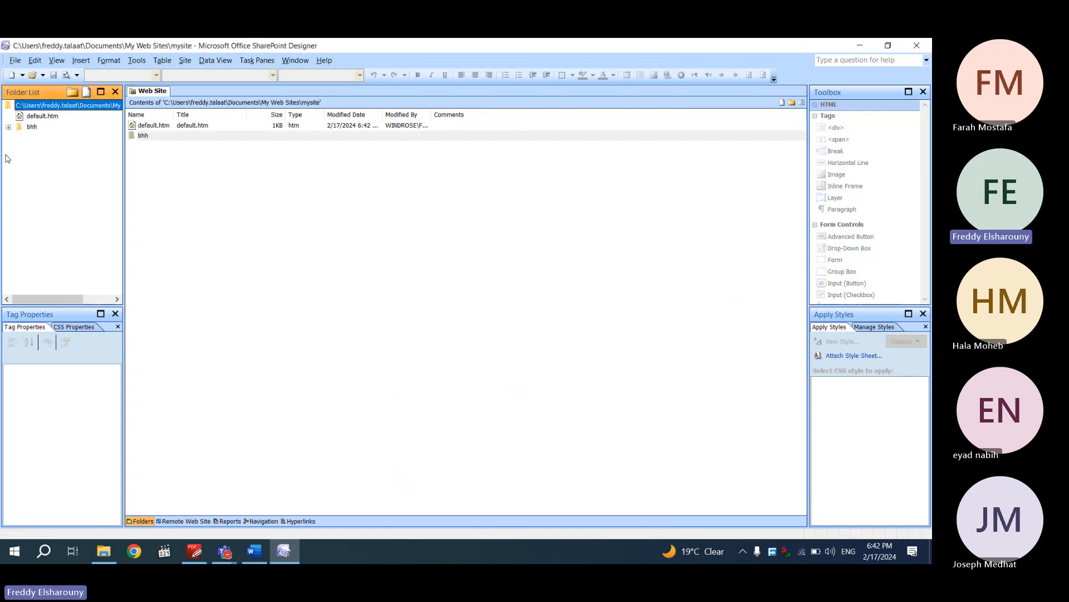
click(8, 127)
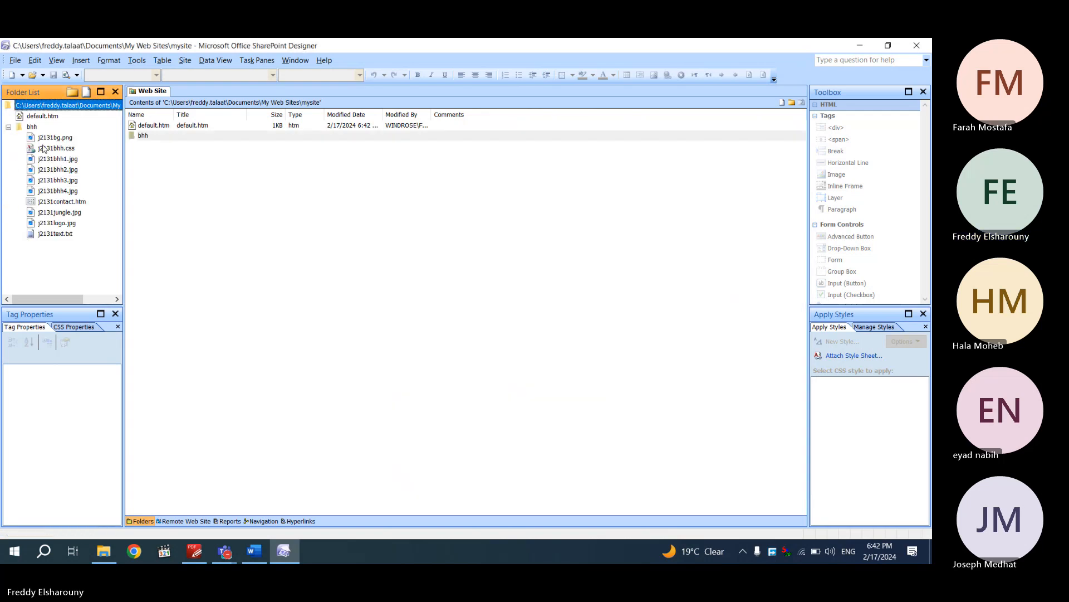
click(34, 116)
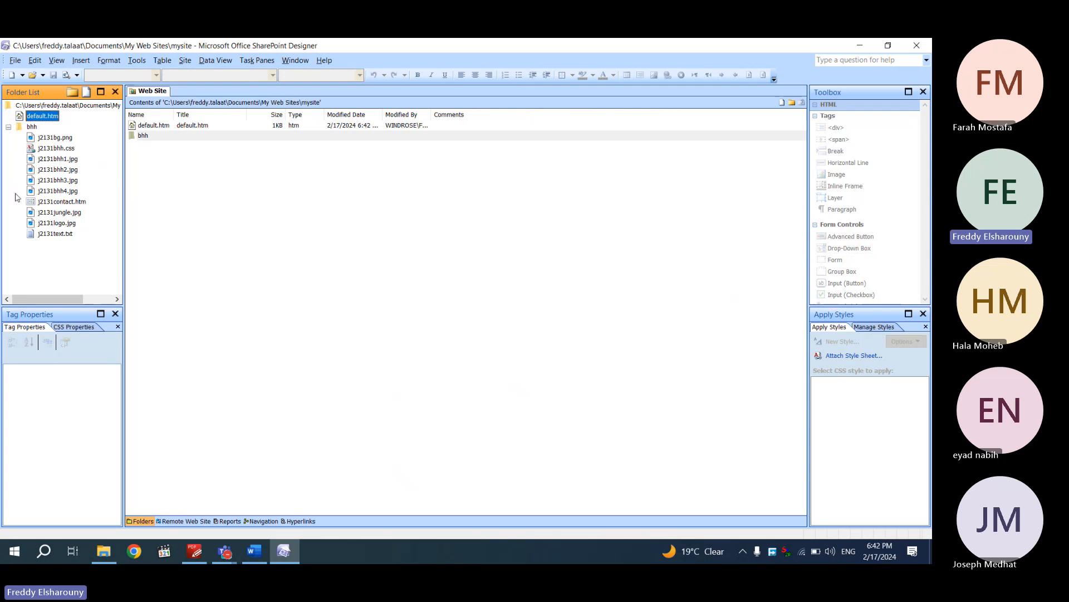
Rename the site's default.htm home page to bhh.htm
right_click(37, 117)
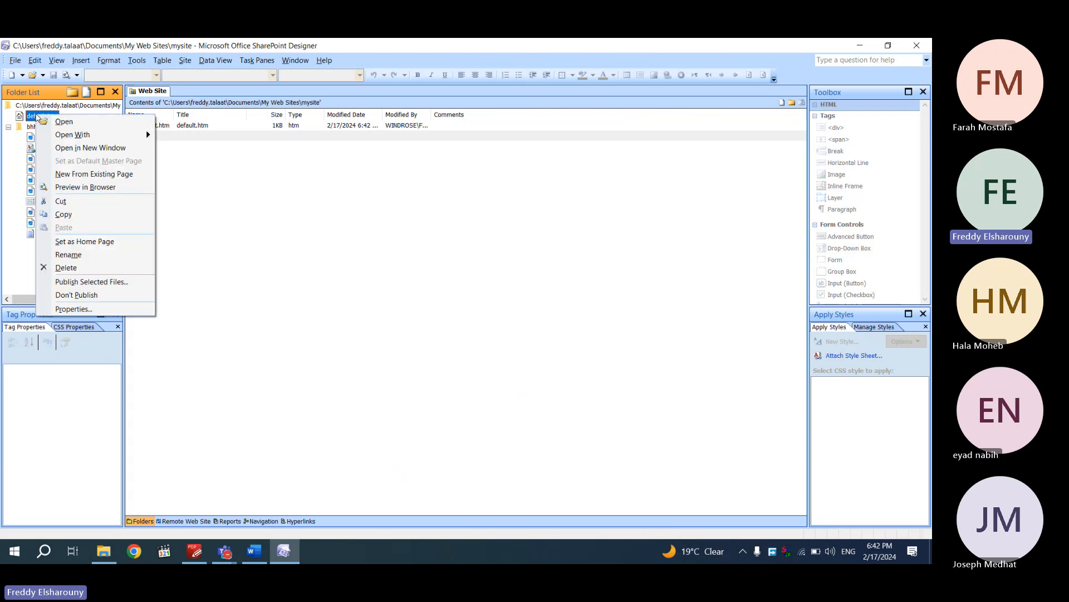
click(100, 255)
text(bhh.htm)
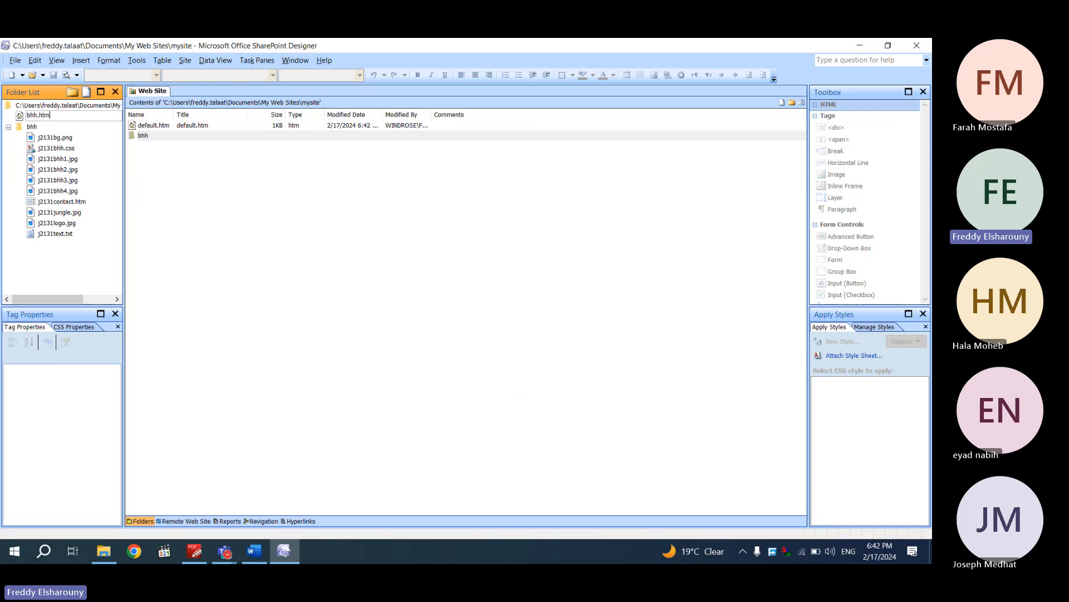
key(Return)
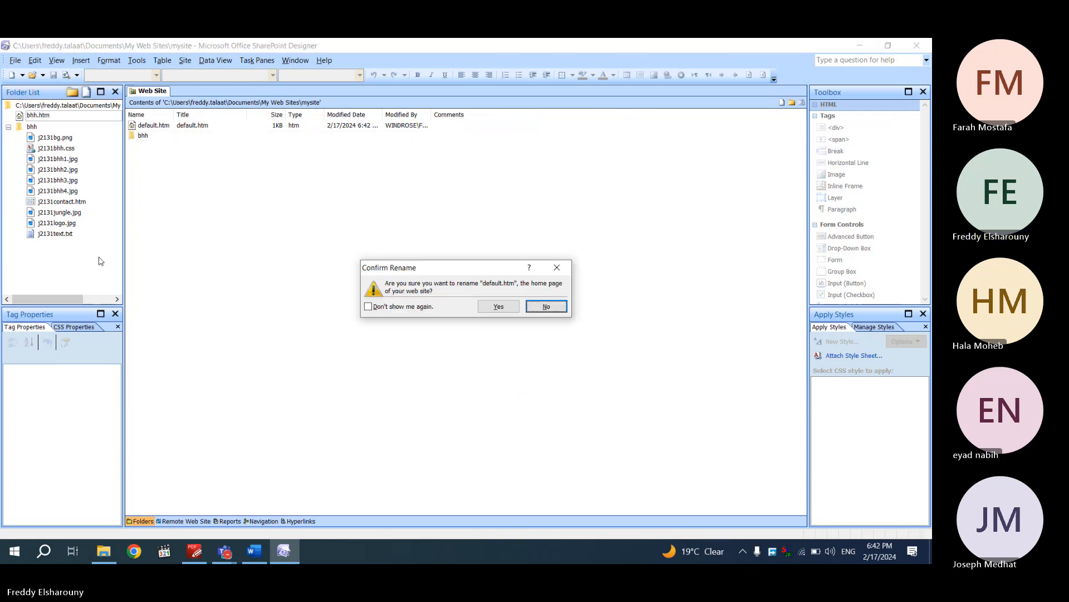
click(499, 306)
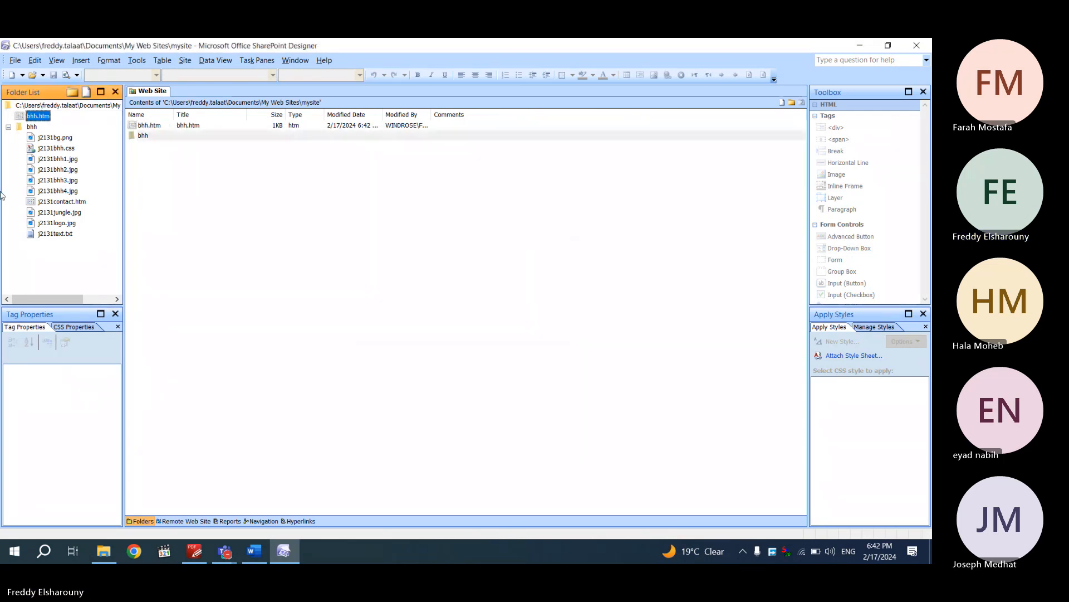
Open bhh.htm in Design view, check its code, and return to the exam PDF
double_click(38, 117)
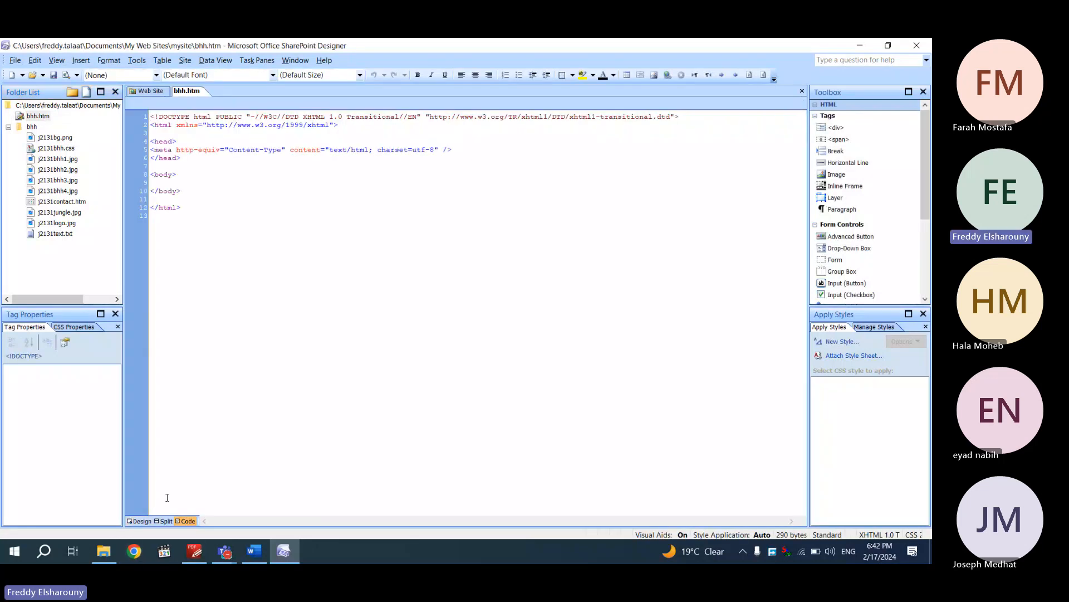
click(137, 521)
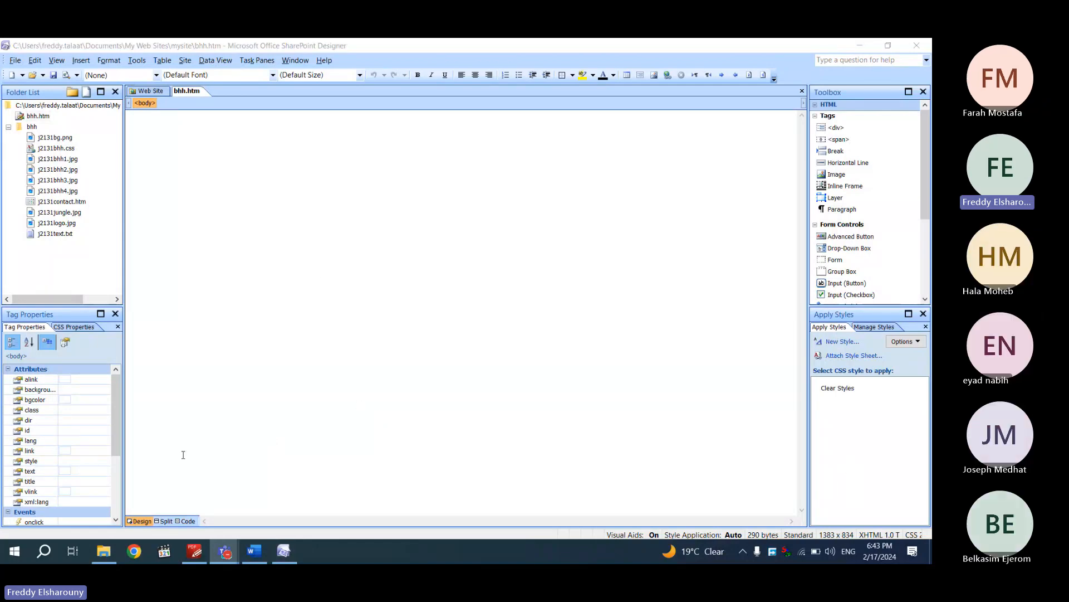
click(186, 520)
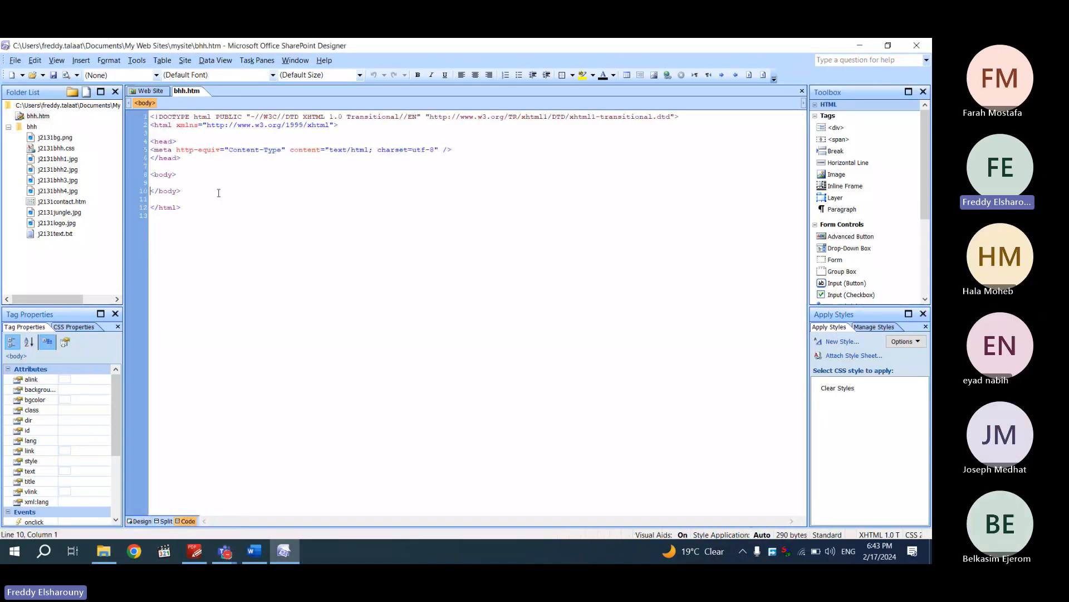
click(141, 521)
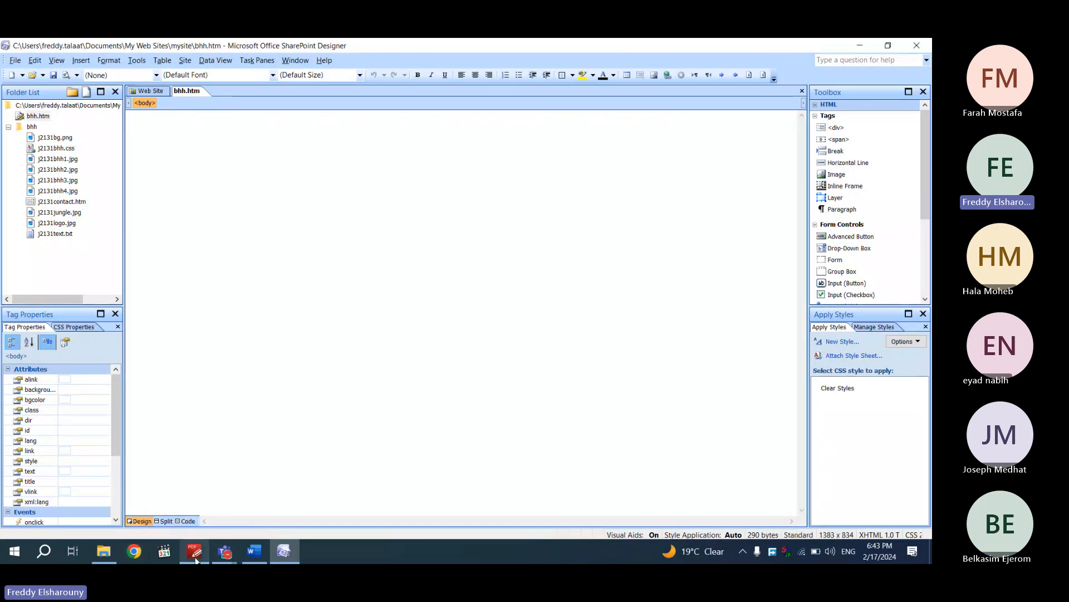
click(195, 552)
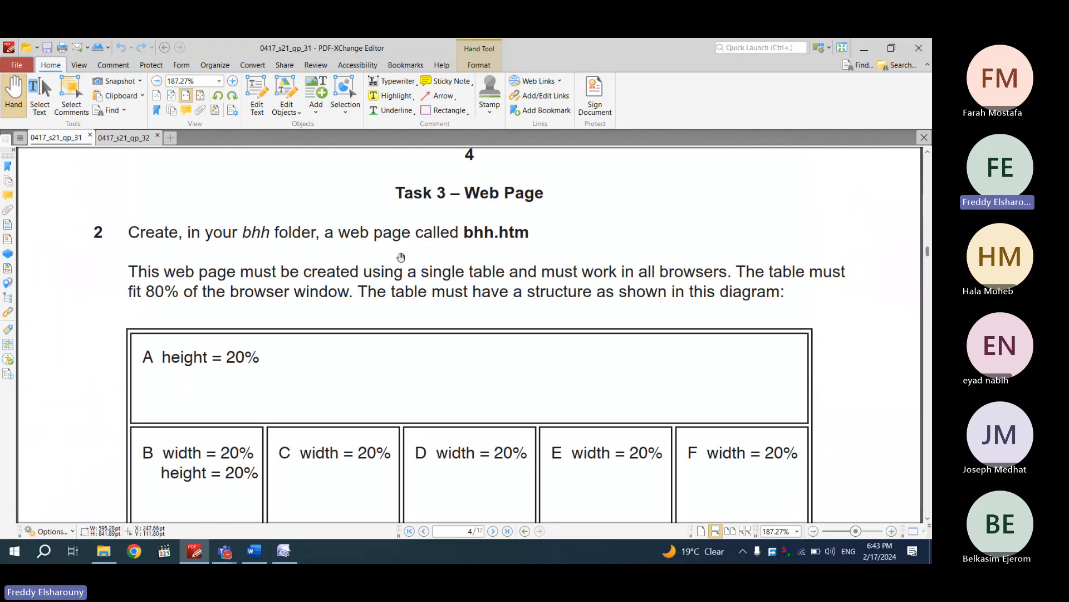
Highlight the bhh.htm instruction and 'fit 80%' in yellow, then scroll to the table diagram
click(383, 98)
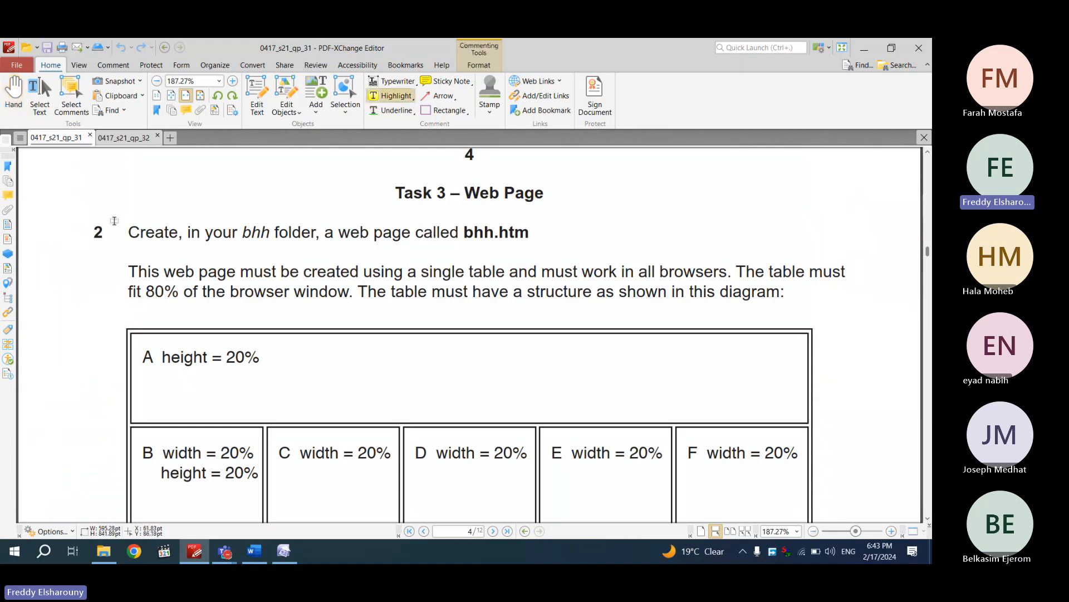
mouse_move(127, 232)
mouse_down()
mouse_move(272, 220)
mouse_move(322, 231)
mouse_move(533, 234)
mouse_up()
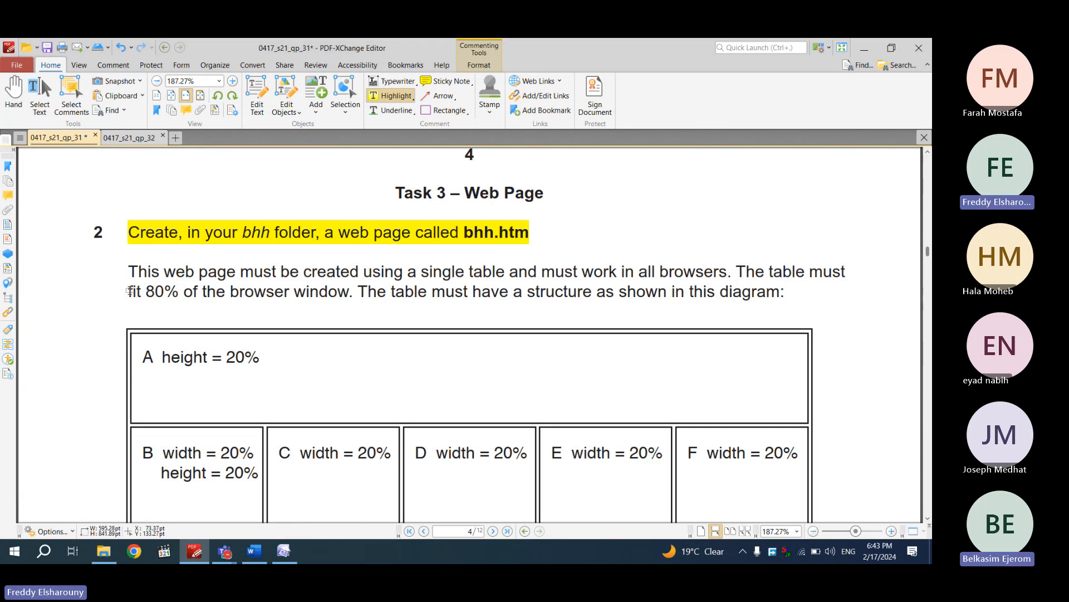
drag(125, 292, 179, 304)
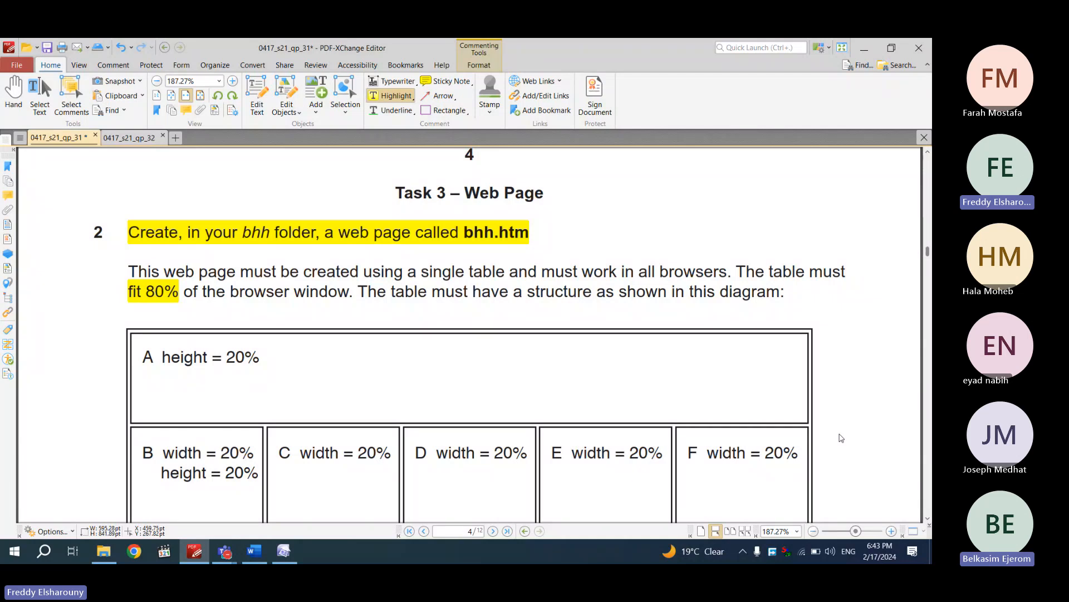
key(alt+Tab)
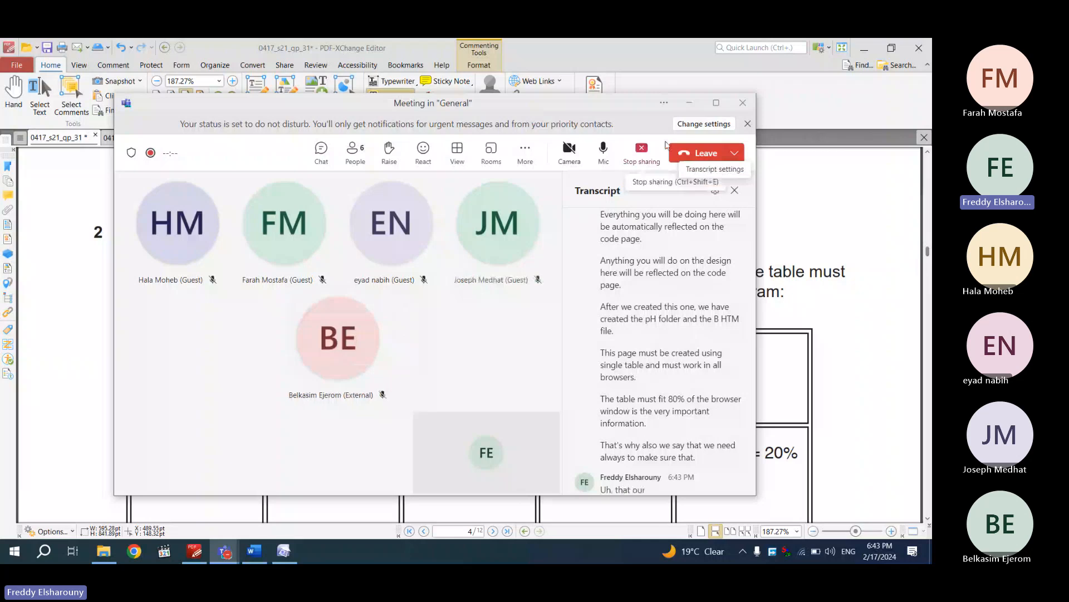
click(689, 102)
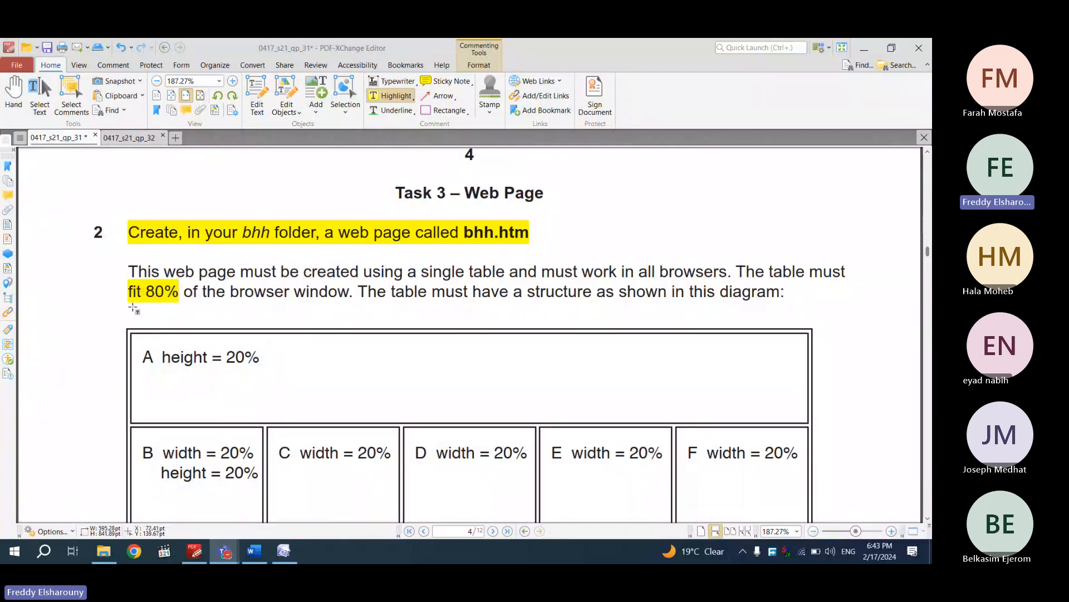
scroll(185, 303, down, 3)
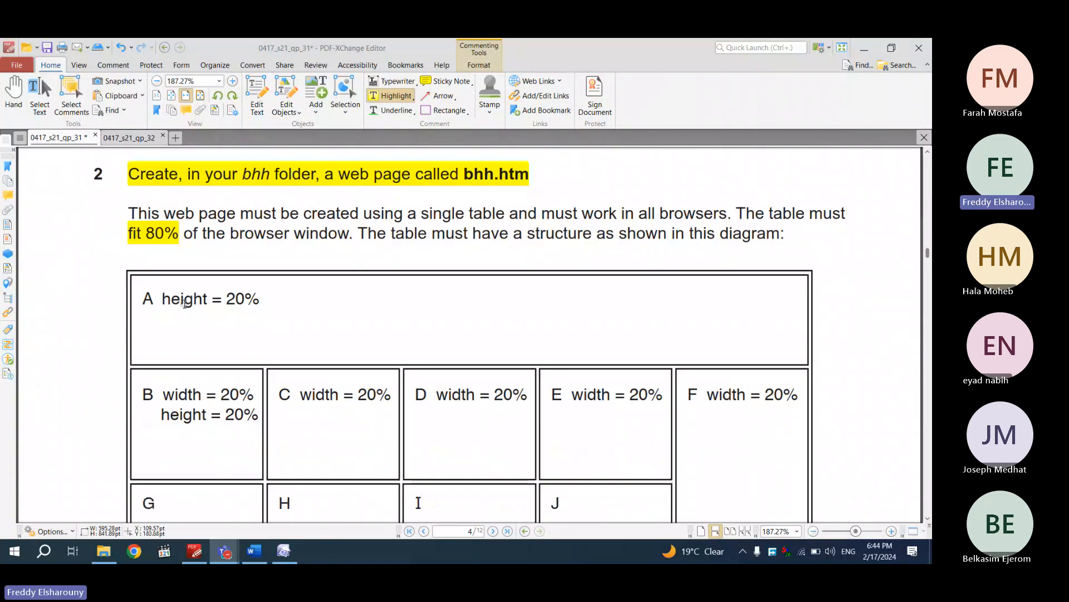
scroll(185, 303, down, 2)
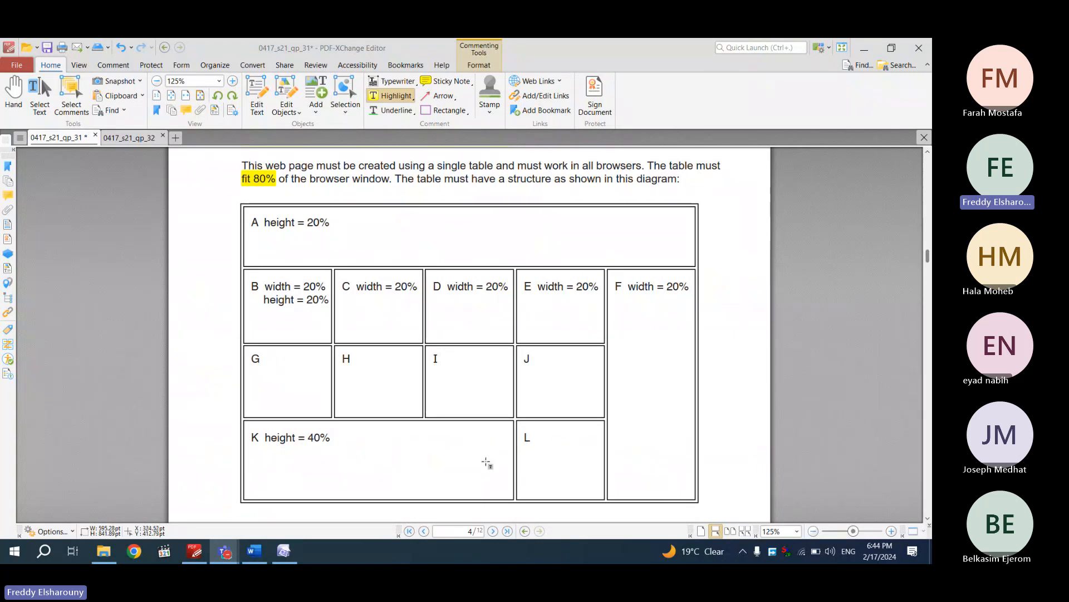
Insert a table with 4 rows and 5 columns into bhh.htm
click(284, 552)
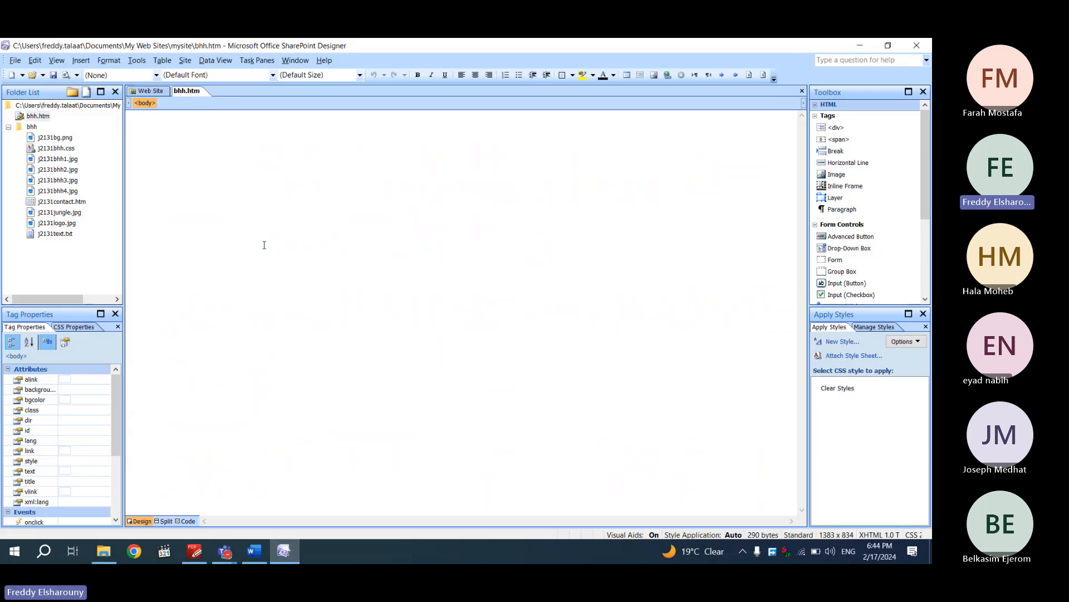
click(163, 60)
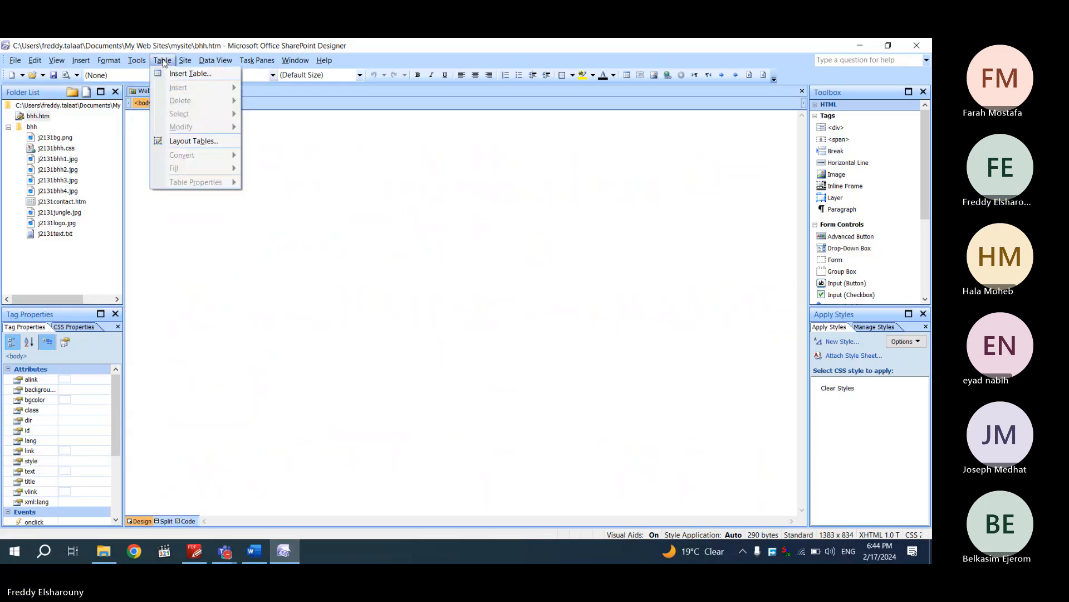
click(184, 73)
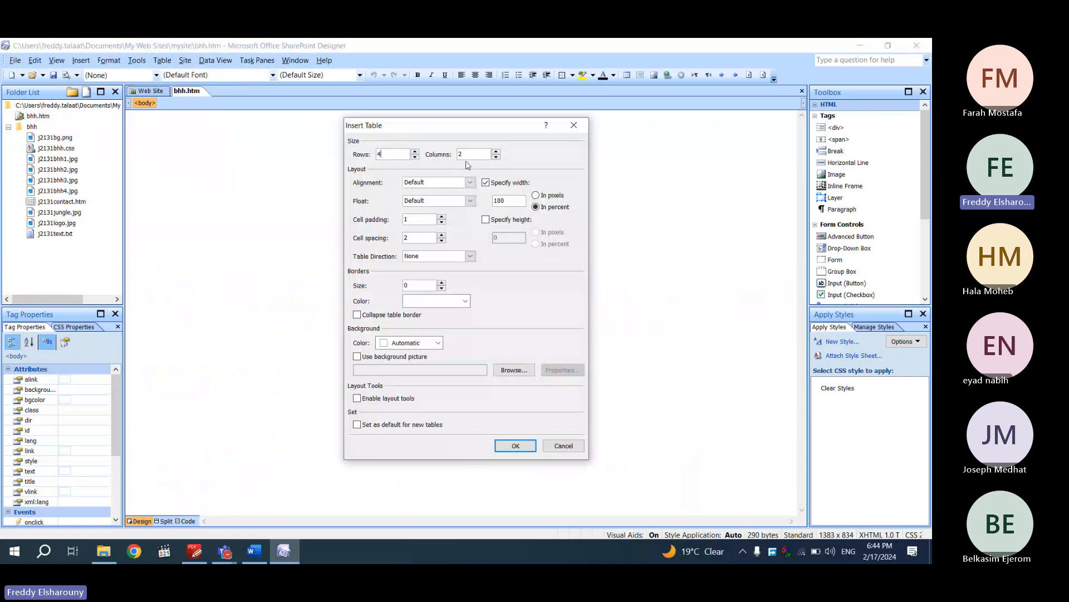
text(5)
click(513, 445)
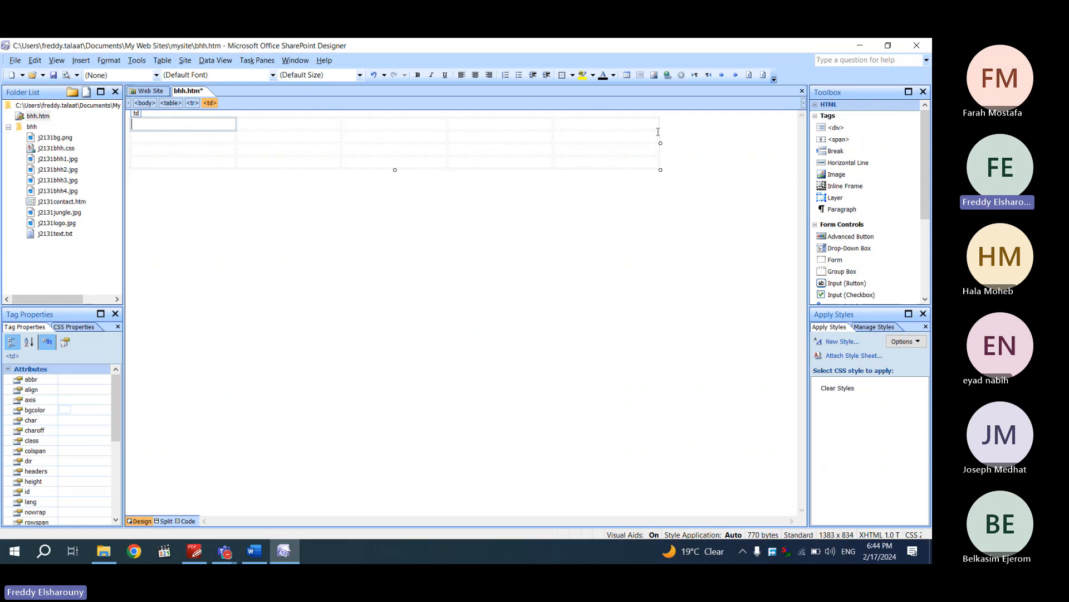
mouse_move(192, 553)
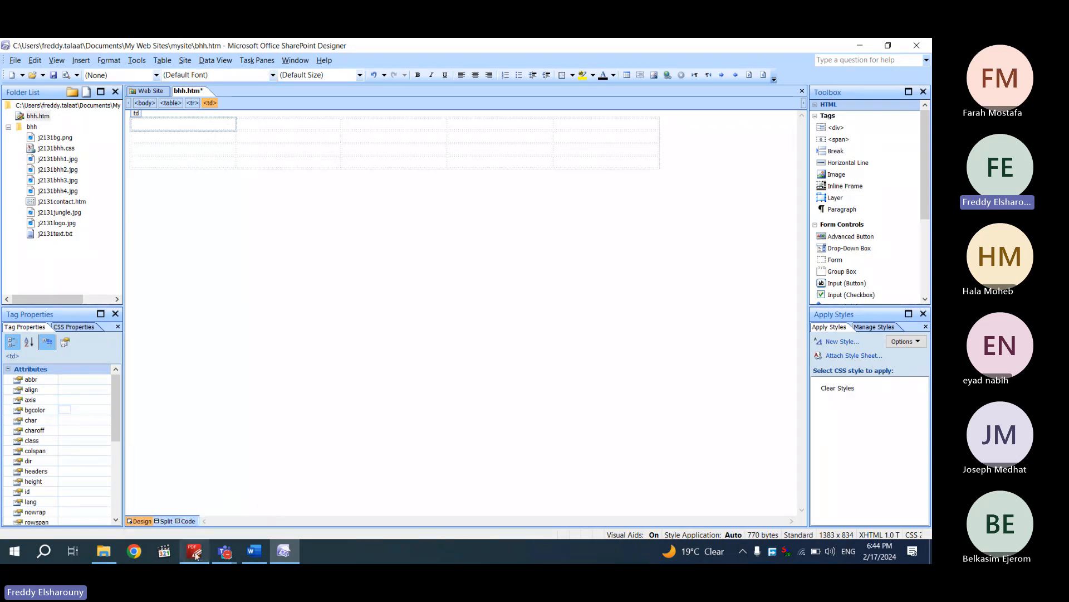
Review the PDF table diagram, then select the five top-row cells in bhh.htm
click(195, 551)
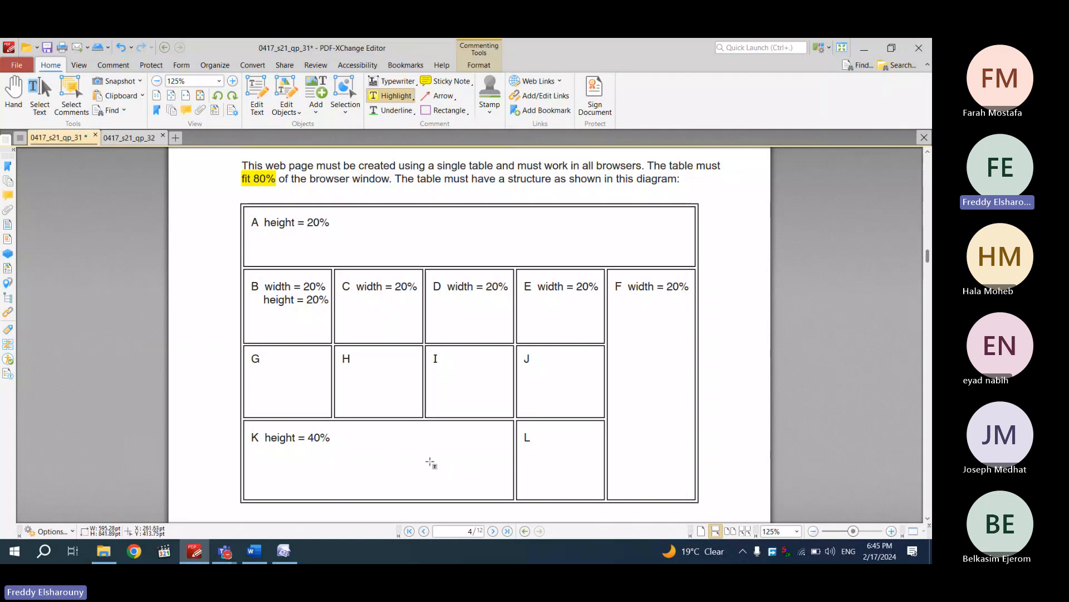
click(284, 551)
drag(182, 127, 600, 126)
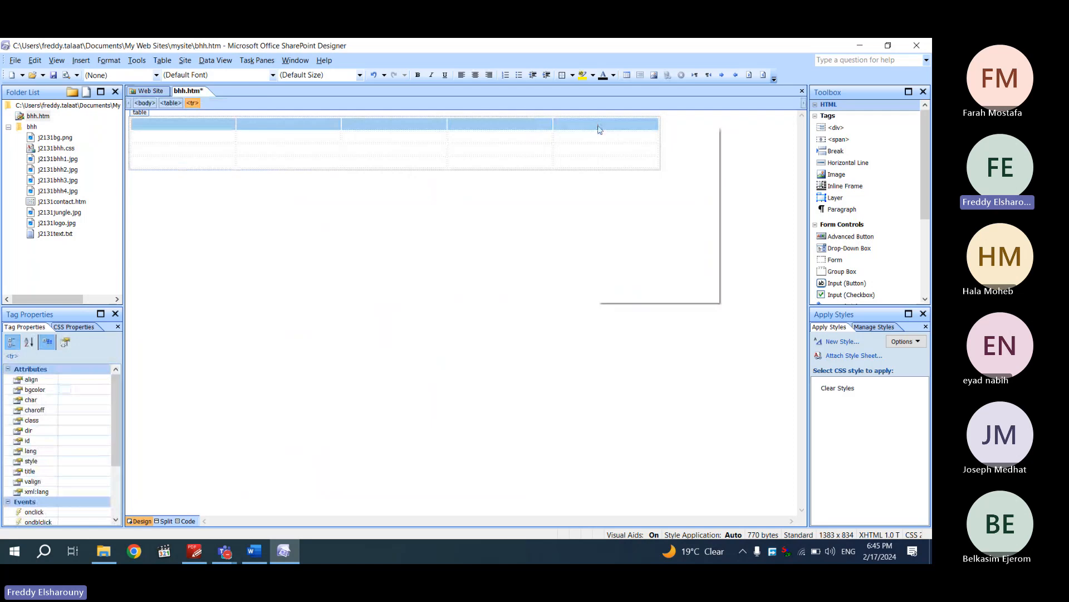
Merge the top row into one cell and the right column's lower three cells into one
right_click(599, 126)
mouse_move(679, 215)
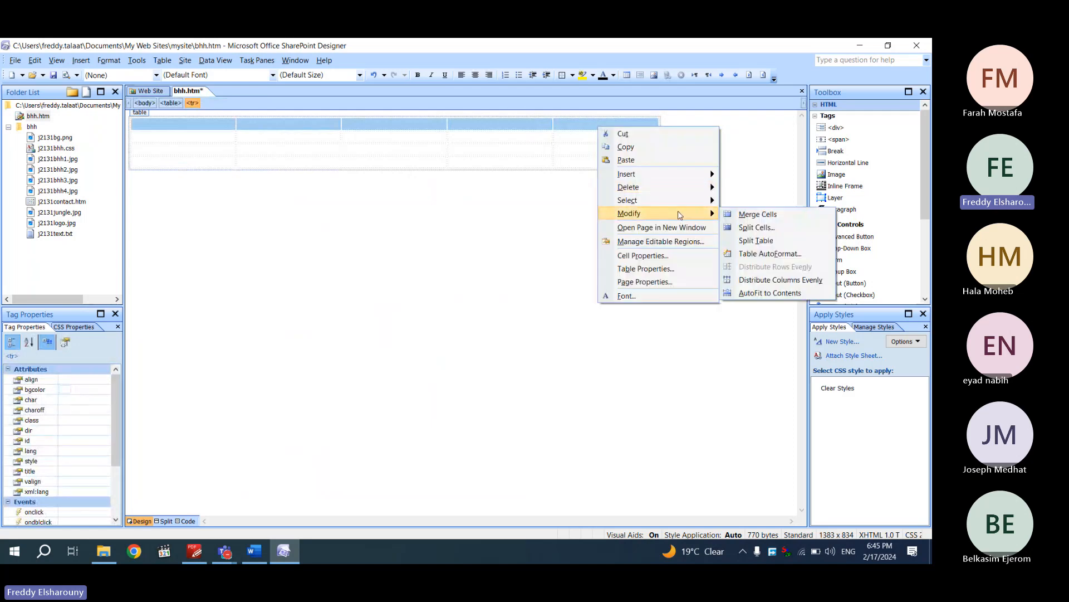
click(755, 214)
click(614, 144)
drag(614, 144, 621, 163)
right_click(622, 163)
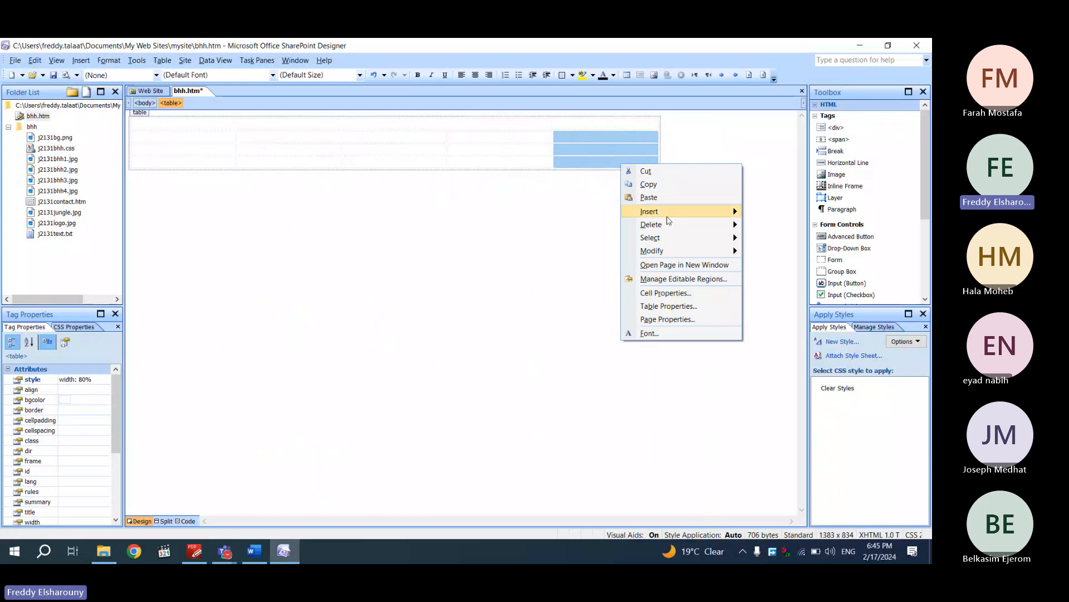
mouse_move(694, 249)
click(753, 249)
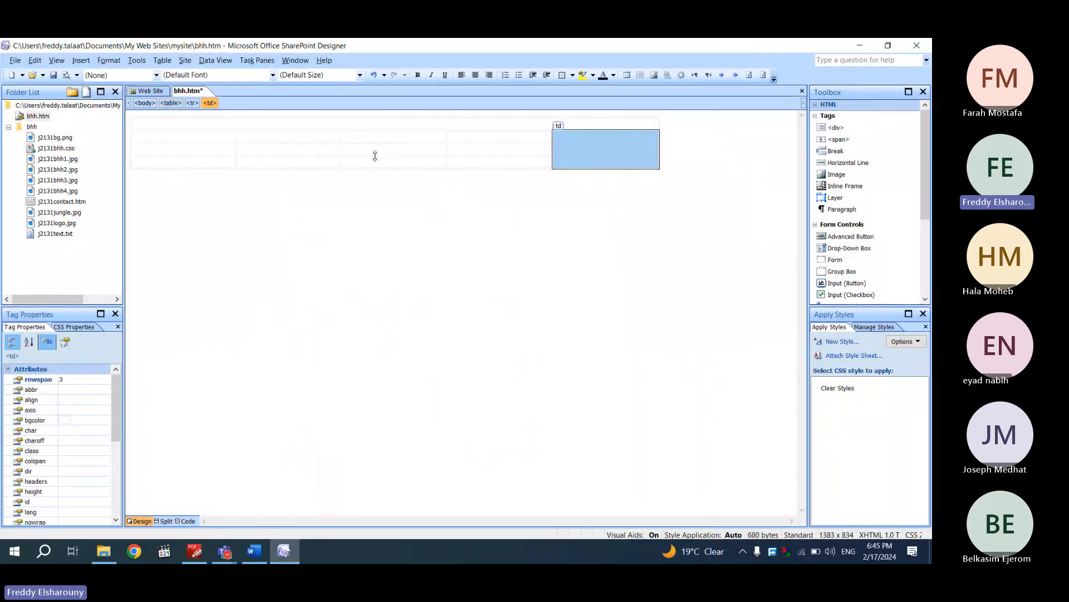
Merge the first three cells of the bottom row into one cell
drag(363, 165, 222, 160)
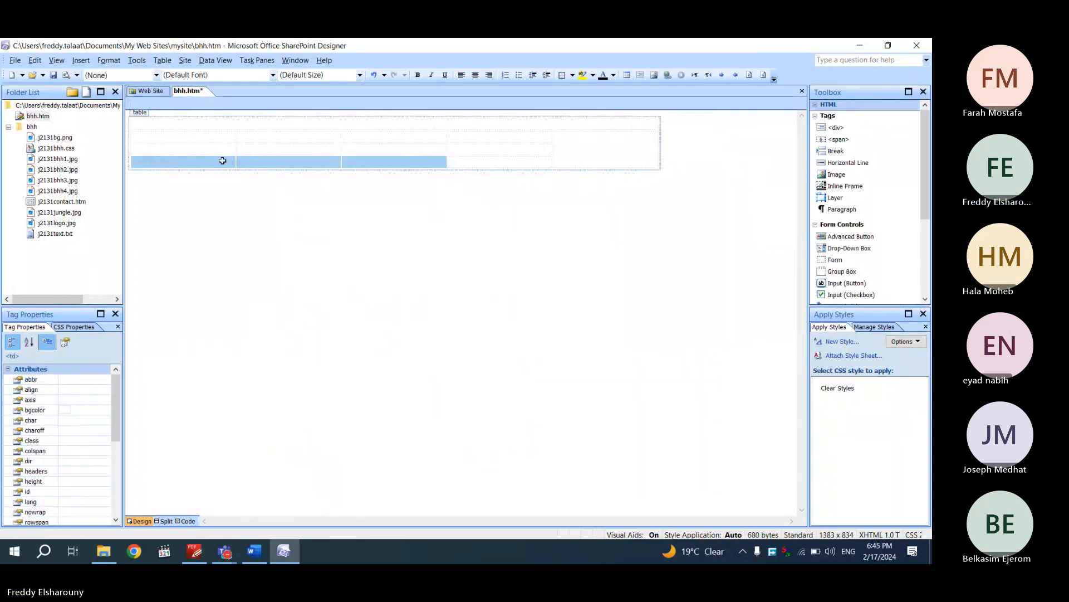
right_click(222, 162)
mouse_move(295, 248)
click(357, 249)
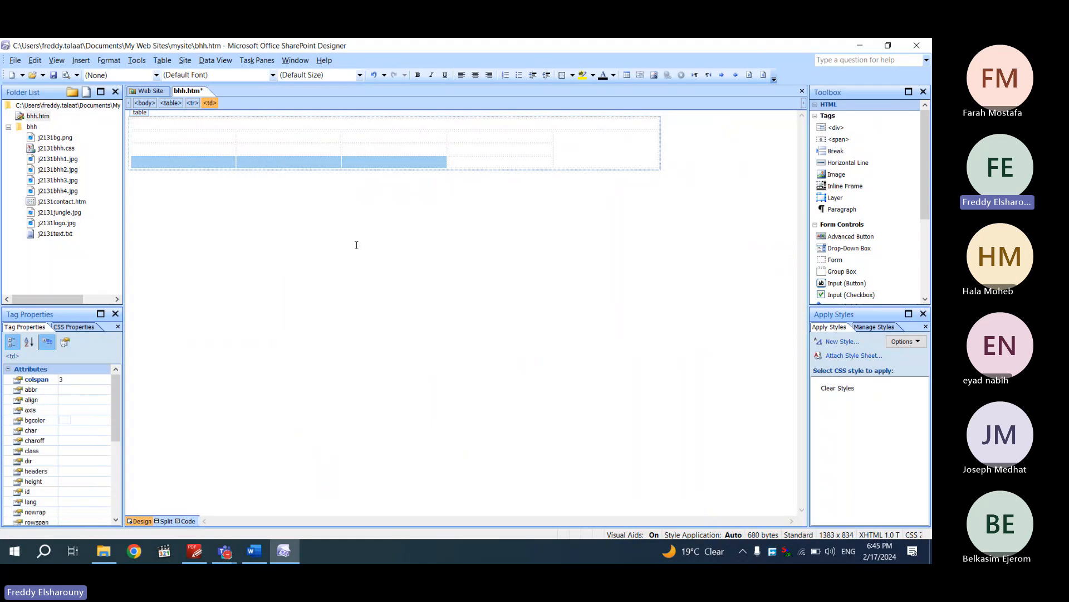
click(227, 556)
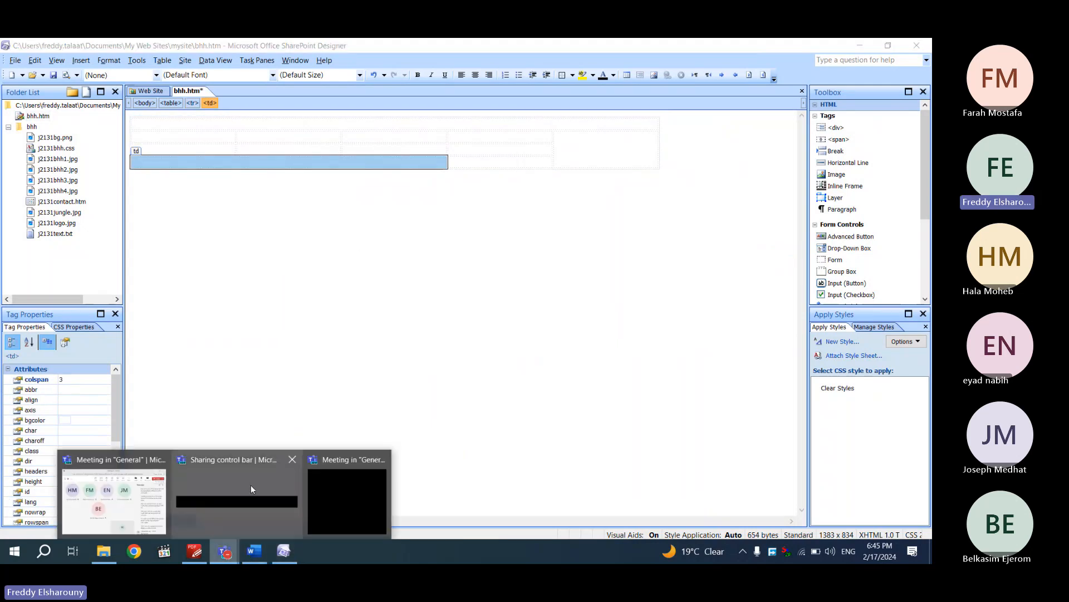
click(193, 550)
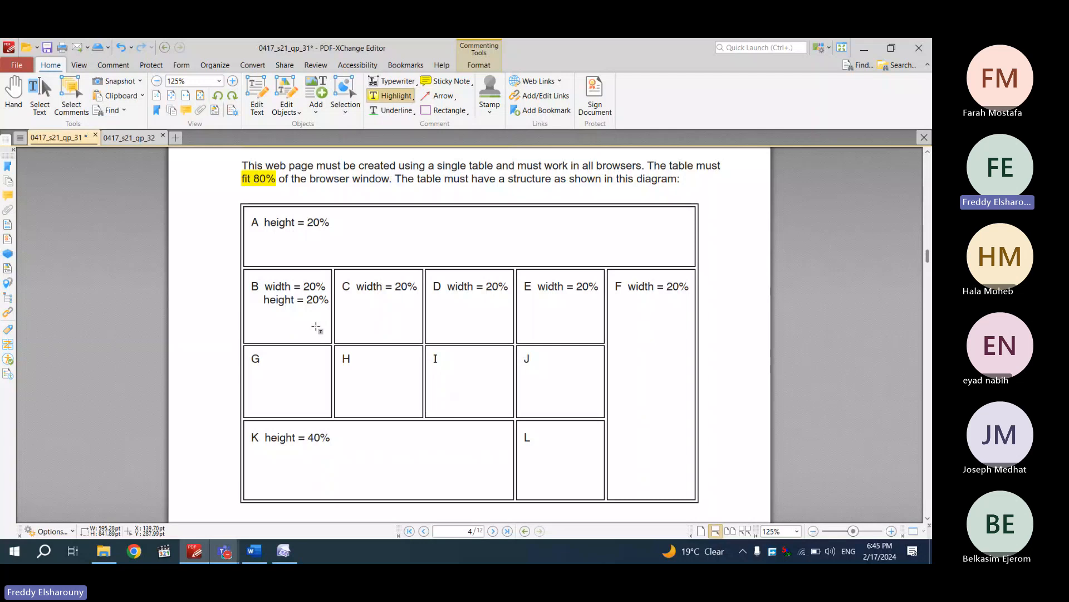
click(285, 553)
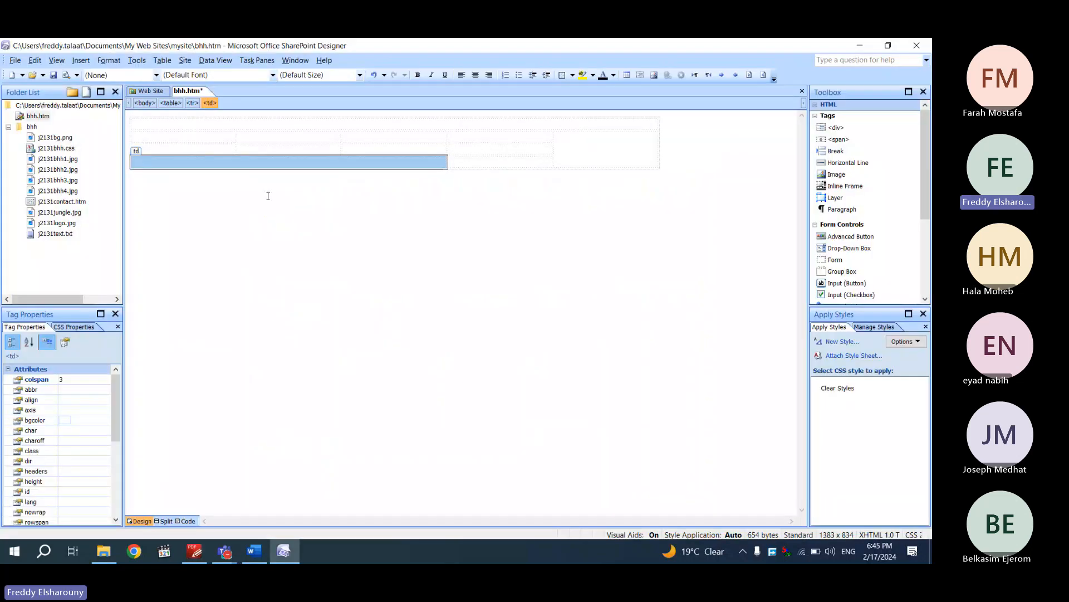
Give the merged top cell a 20 percent height, then select the second-row cells
click(278, 126)
right_click(277, 126)
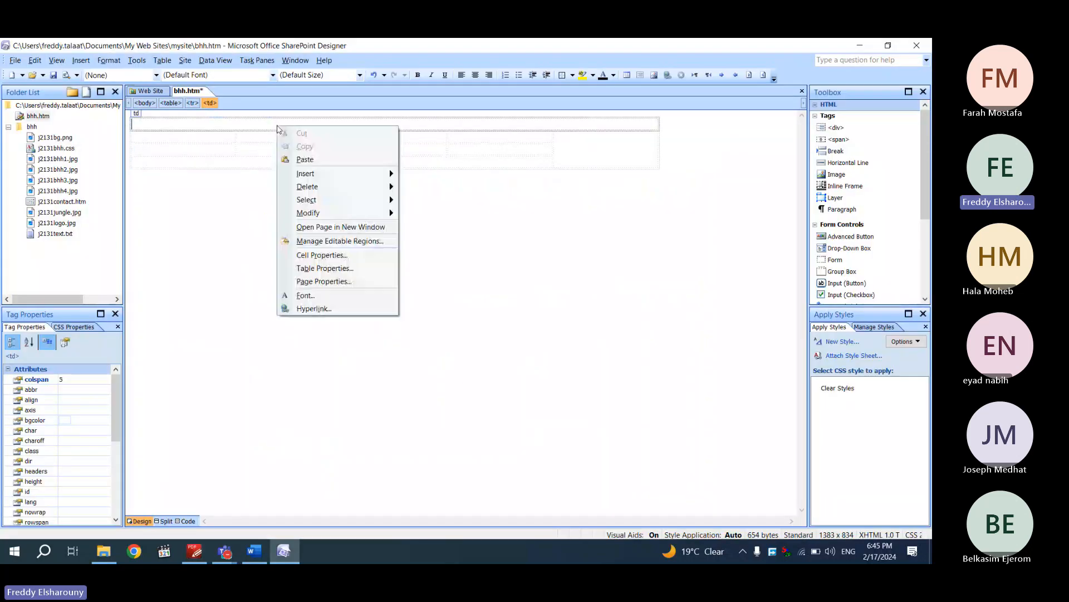
click(337, 257)
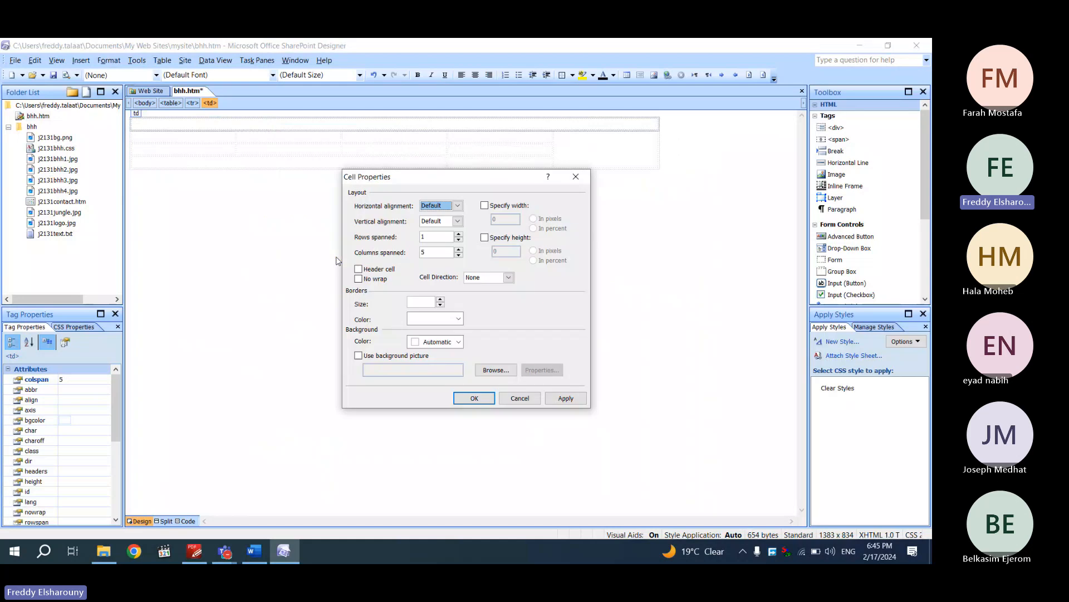
click(509, 238)
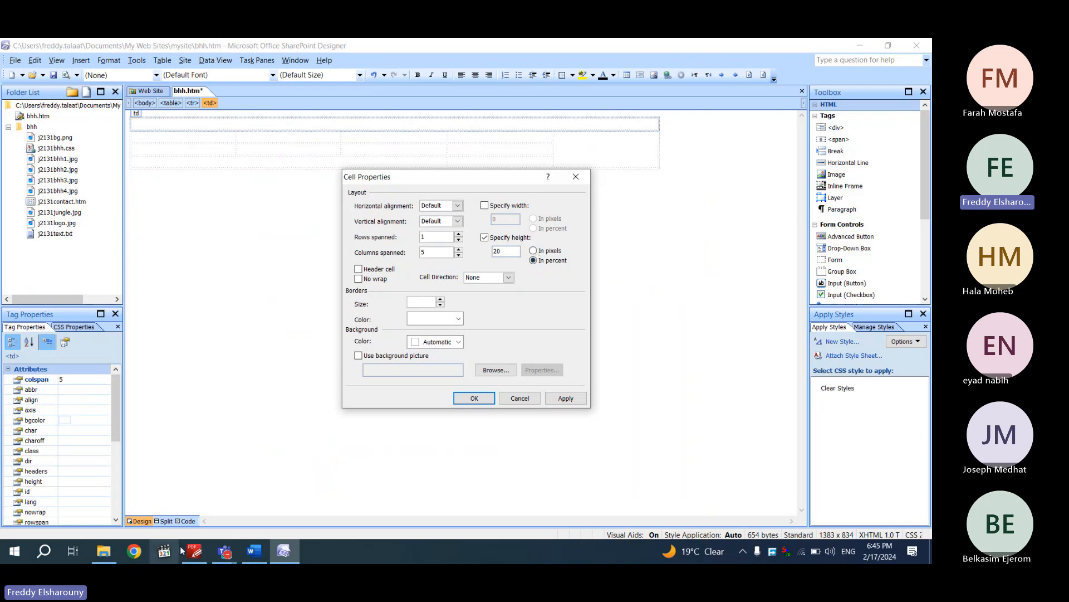
click(194, 551)
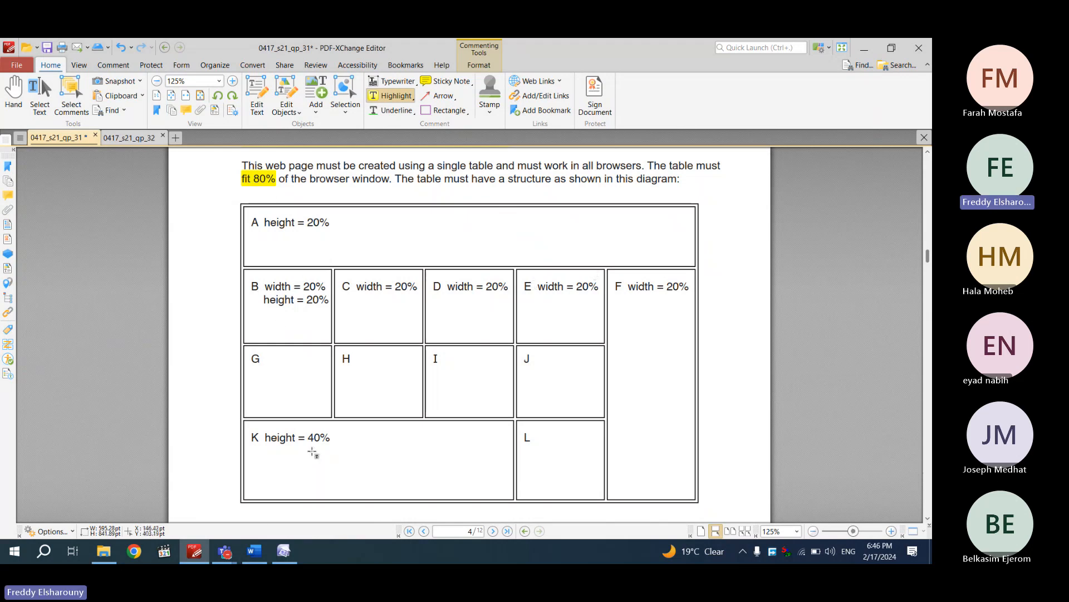
click(284, 551)
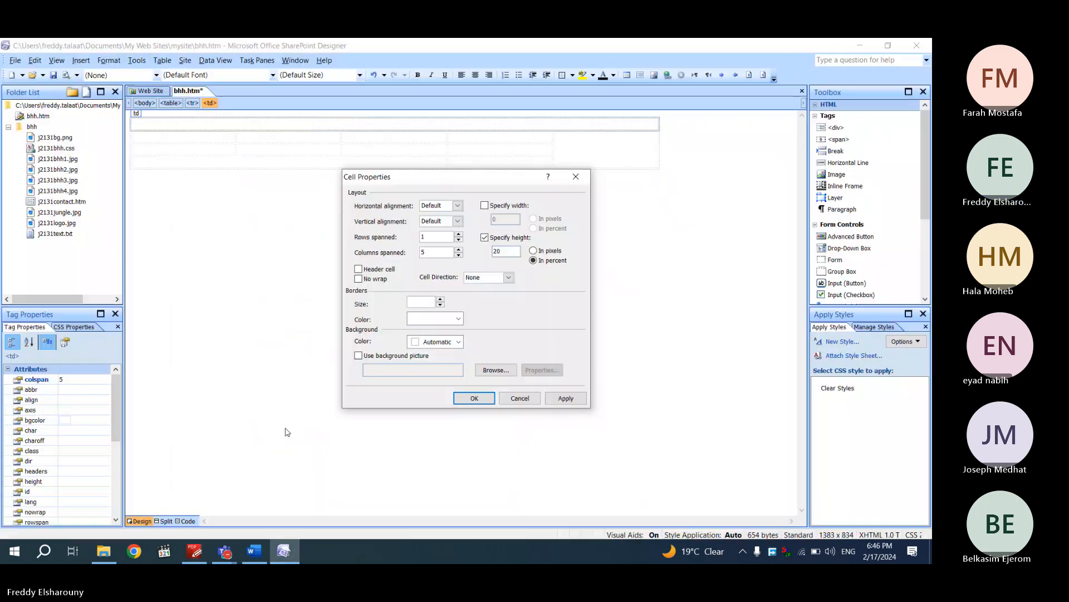
click(474, 397)
drag(215, 139, 464, 134)
right_click(463, 134)
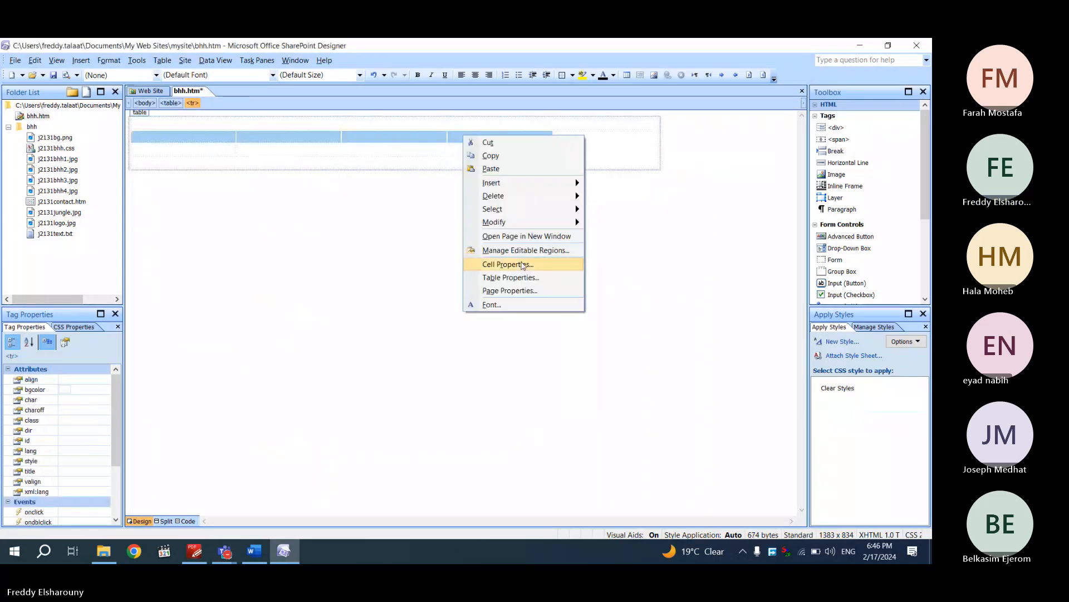
Set the four second-row cells to 20 percent width and recheck the exam diagram
click(488, 263)
click(510, 205)
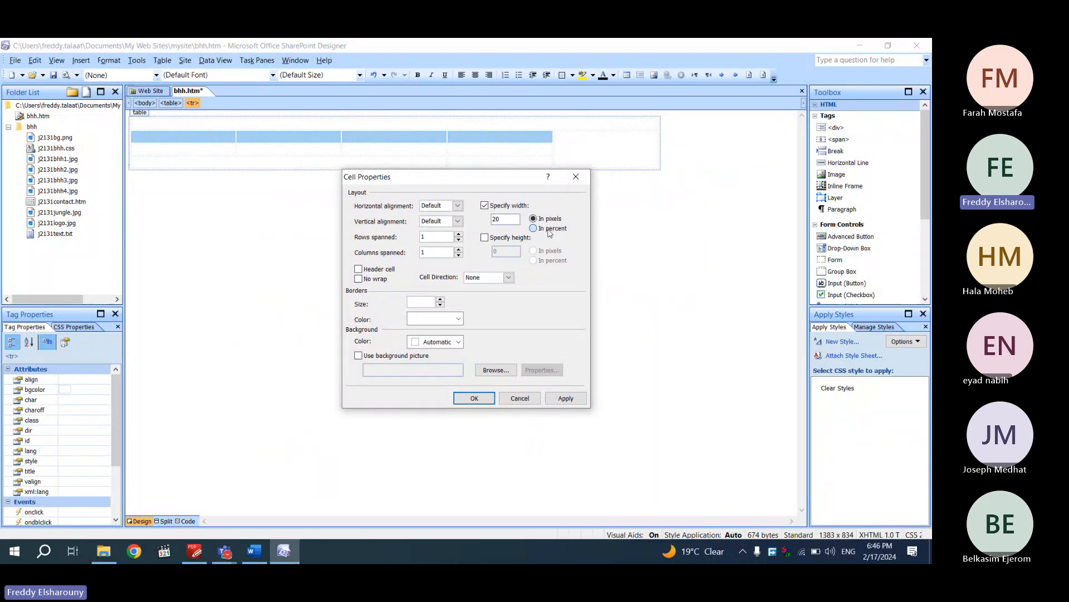
click(474, 398)
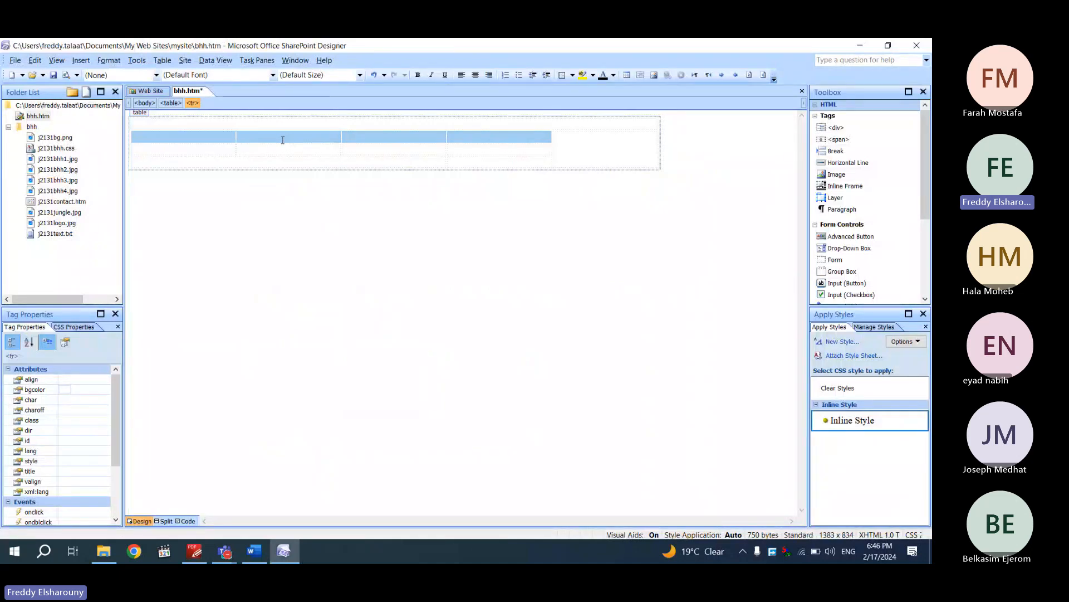
click(195, 551)
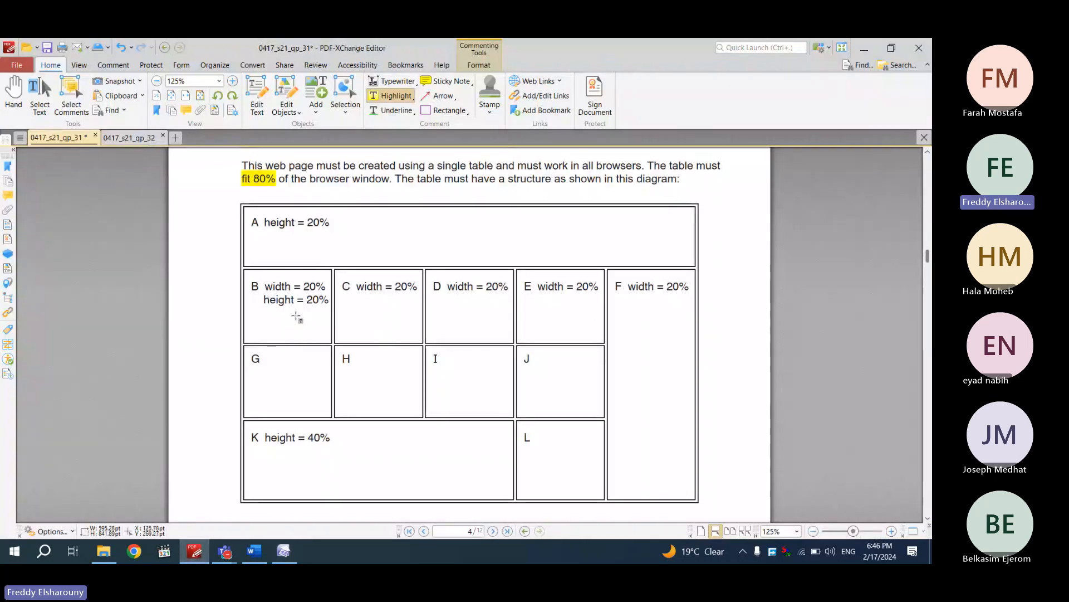
click(284, 551)
Set cell B's height to 20 percent
click(182, 137)
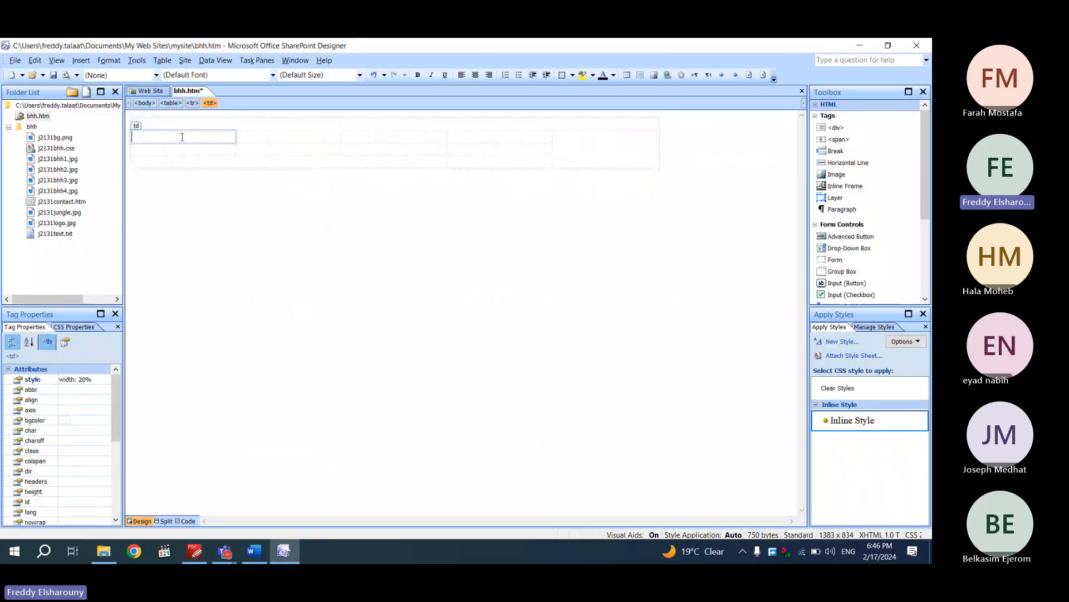
right_click(181, 136)
click(259, 273)
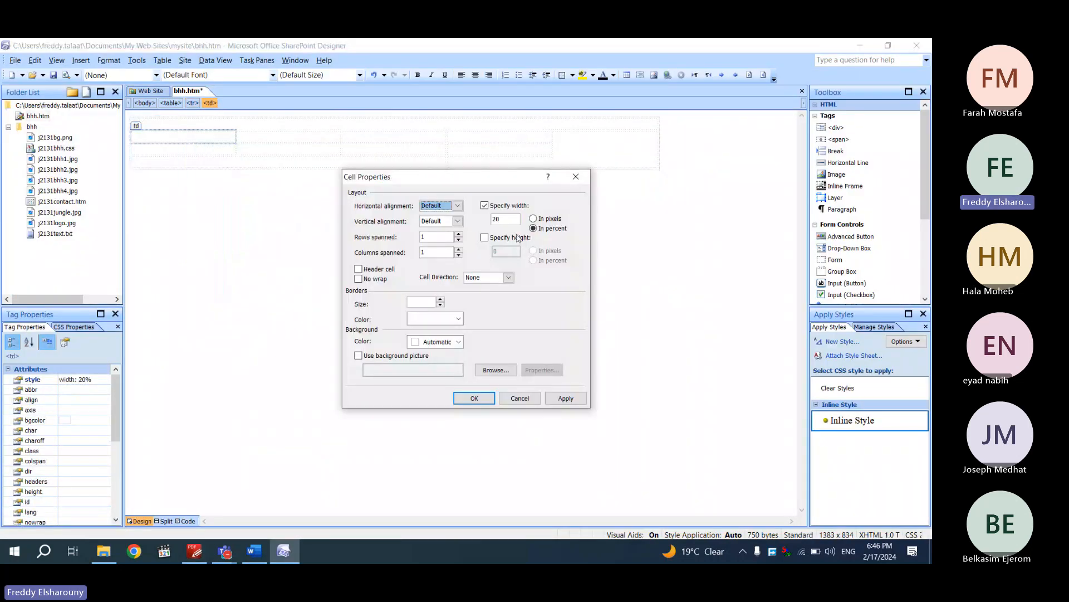
click(513, 238)
click(512, 254)
key(BackSpace)
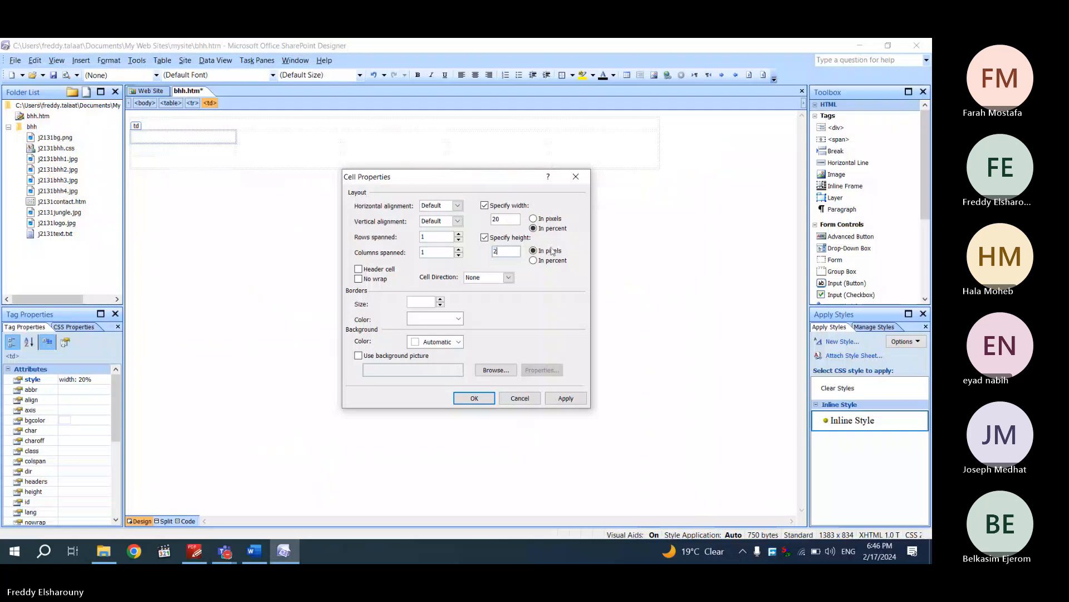
text(20)
click(559, 262)
click(474, 397)
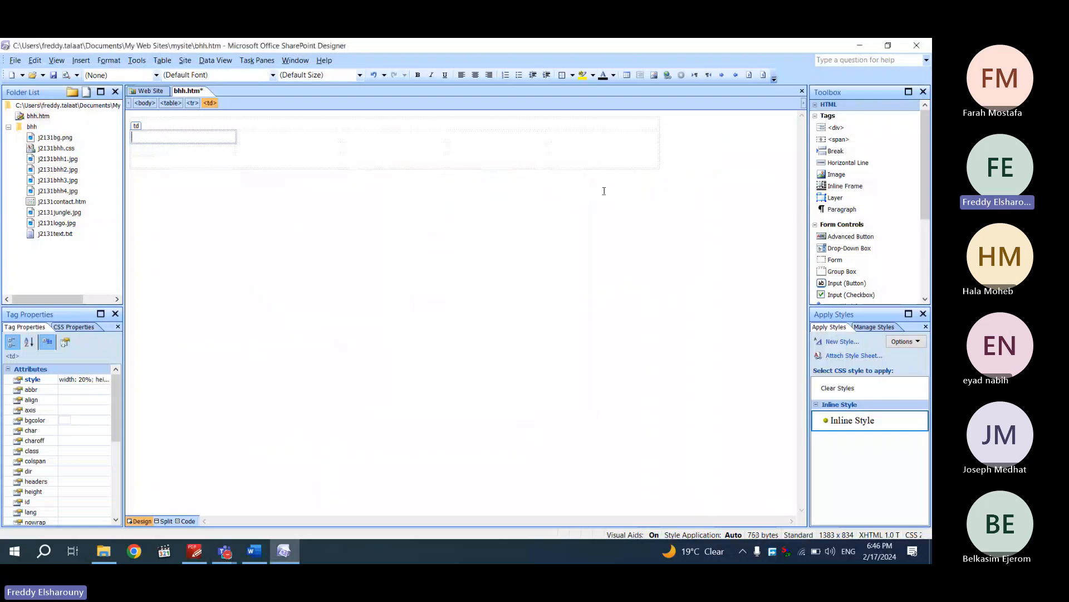
Give the tall right cell F a 20 percent width and recheck the diagram
right_click(604, 159)
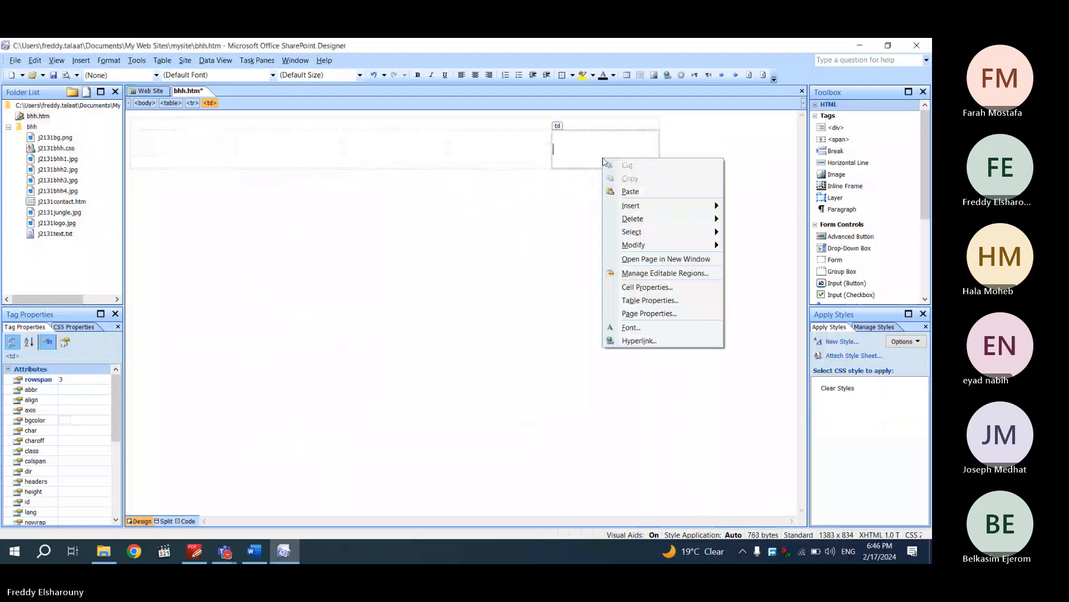
click(646, 287)
click(485, 237)
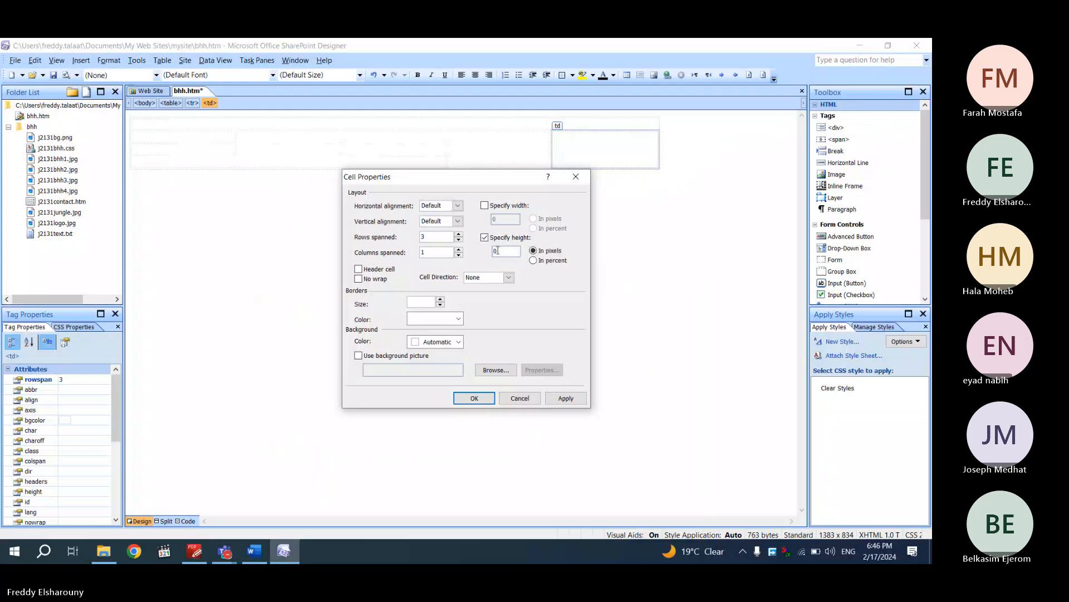
click(495, 238)
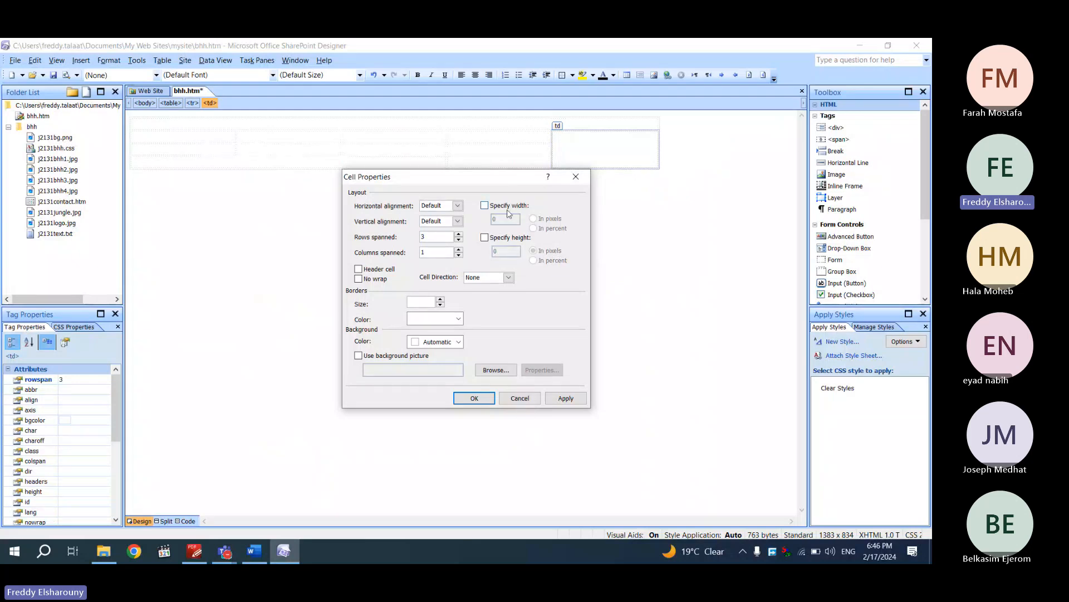
click(484, 205)
text(2)
click(533, 228)
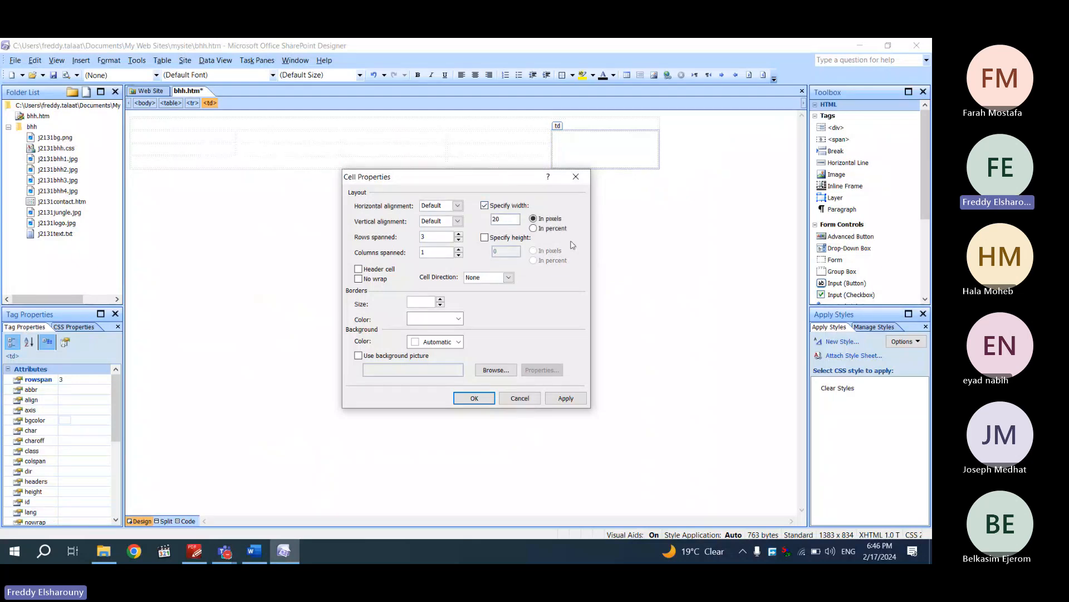
click(474, 397)
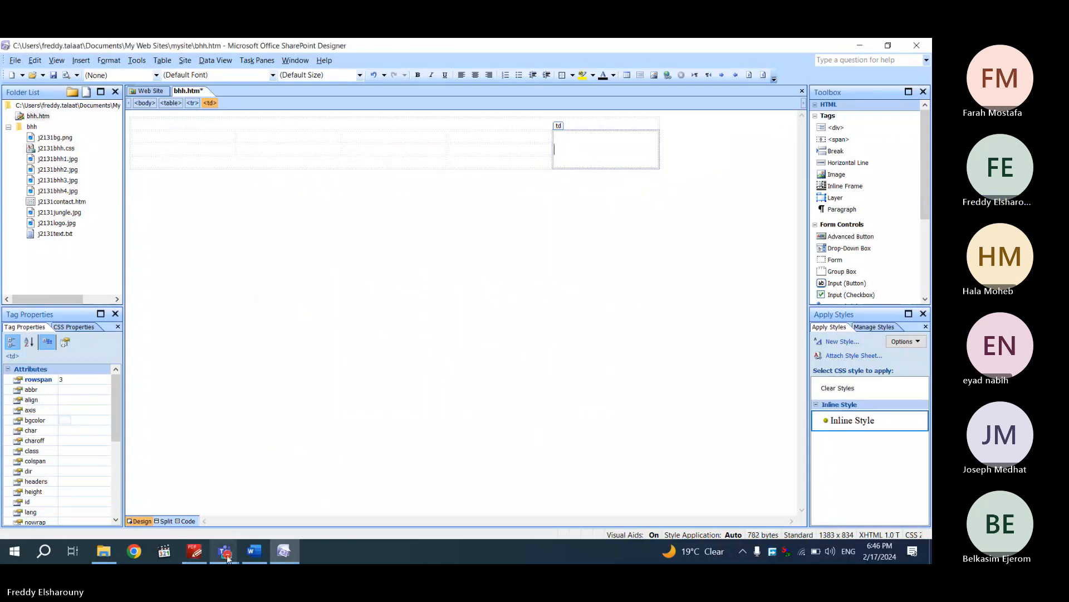
click(205, 560)
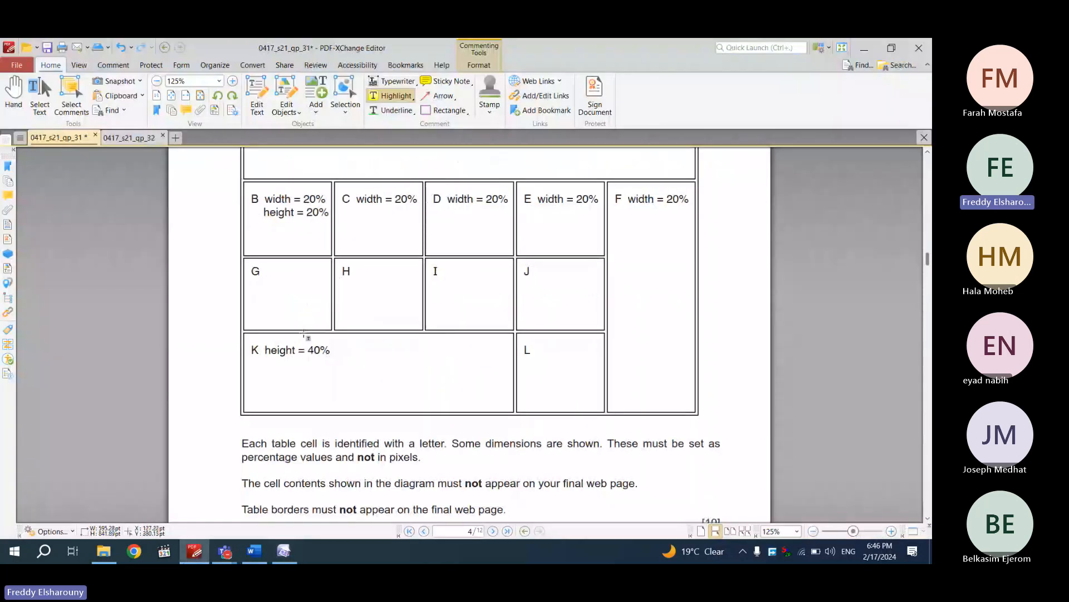
click(285, 551)
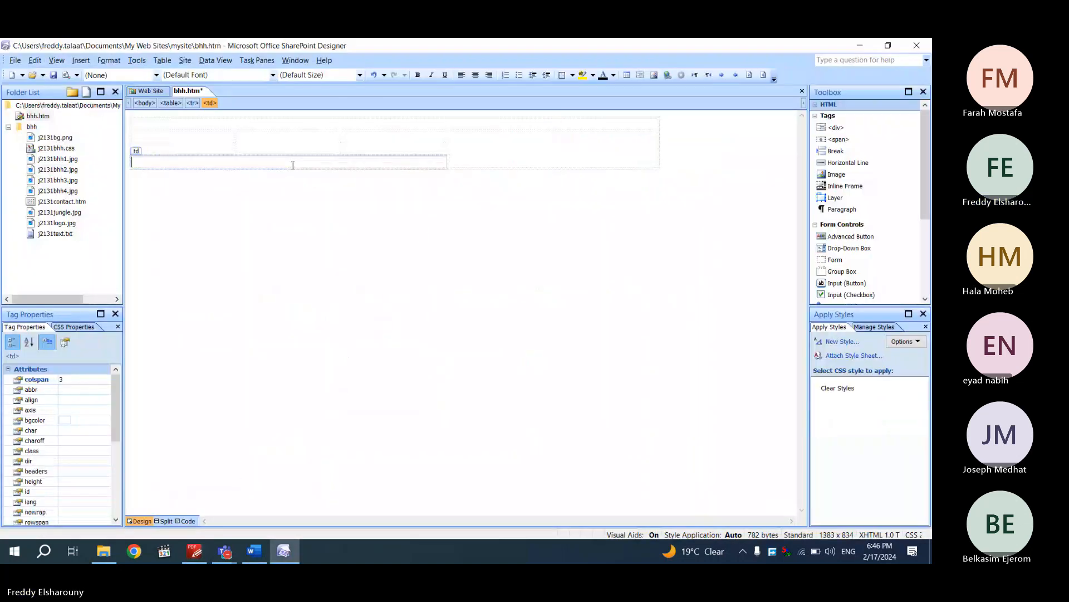
Make the bottom merged cell K 40 pixels high and save bhh.htm
right_click(293, 166)
click(337, 299)
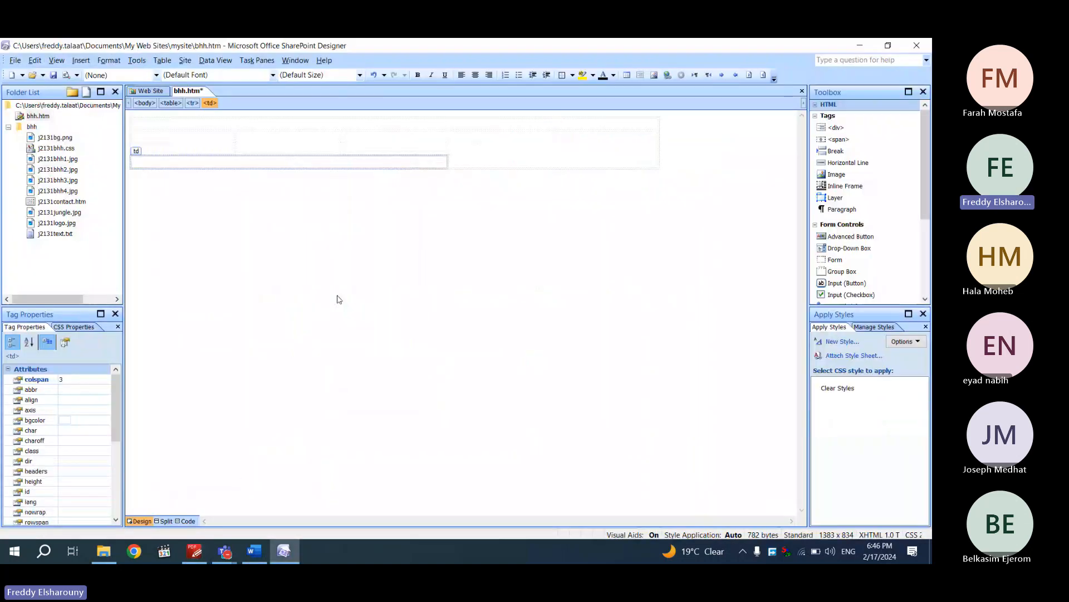
click(517, 240)
double_click(500, 252)
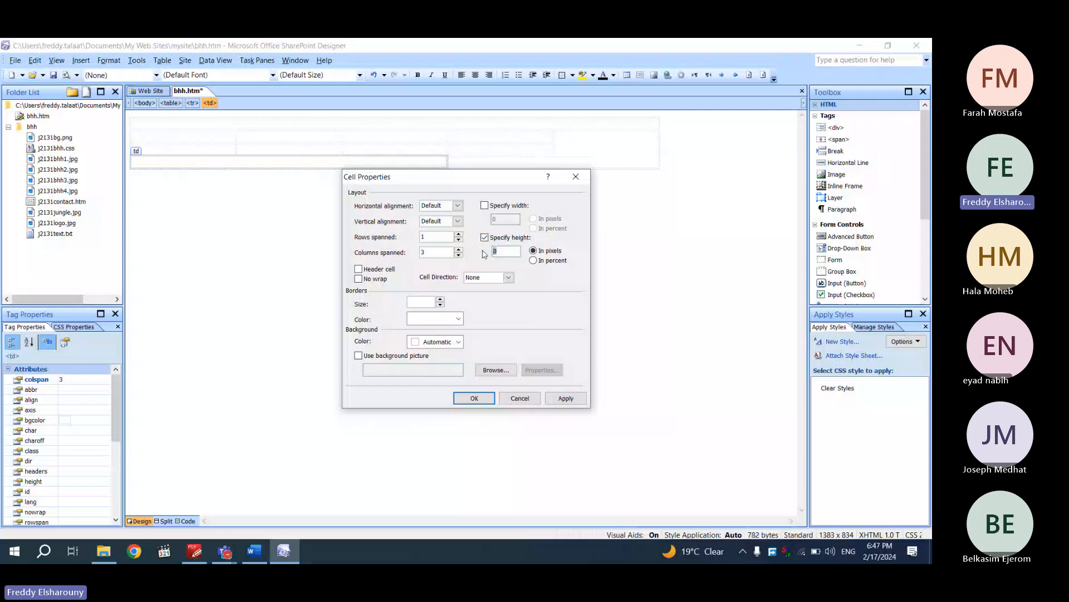
click(478, 398)
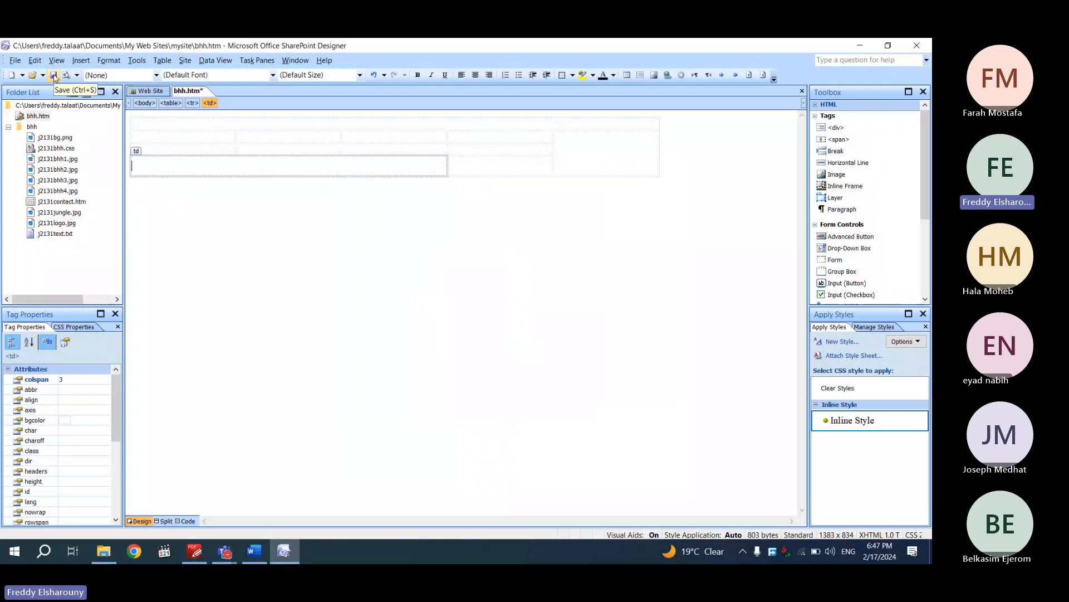
right_click(183, 96)
click(206, 100)
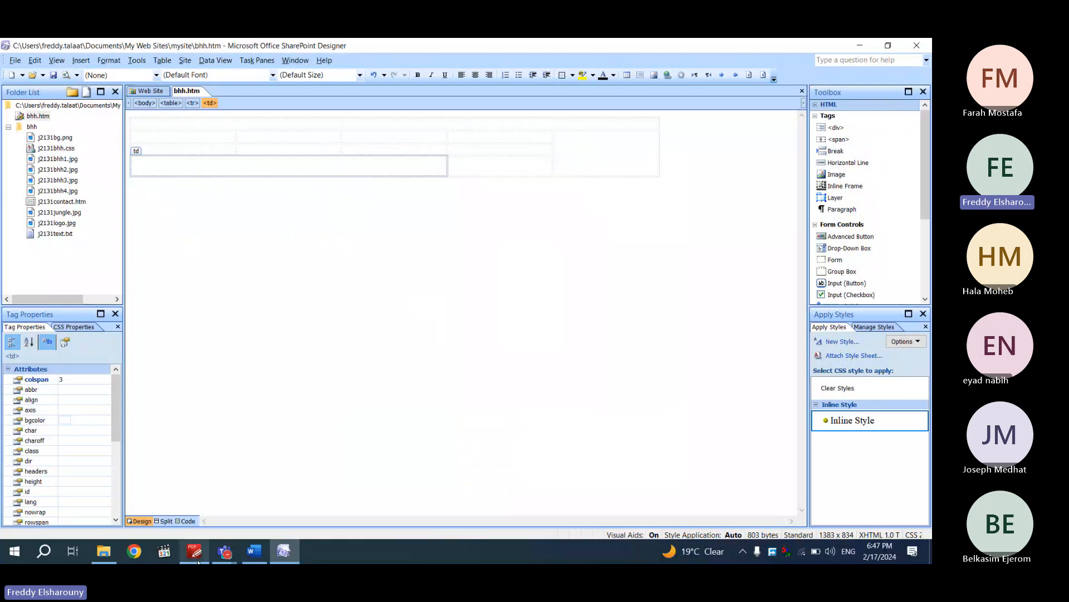
Highlight 'percentage values and not in pixels' in the exam PDF
click(222, 554)
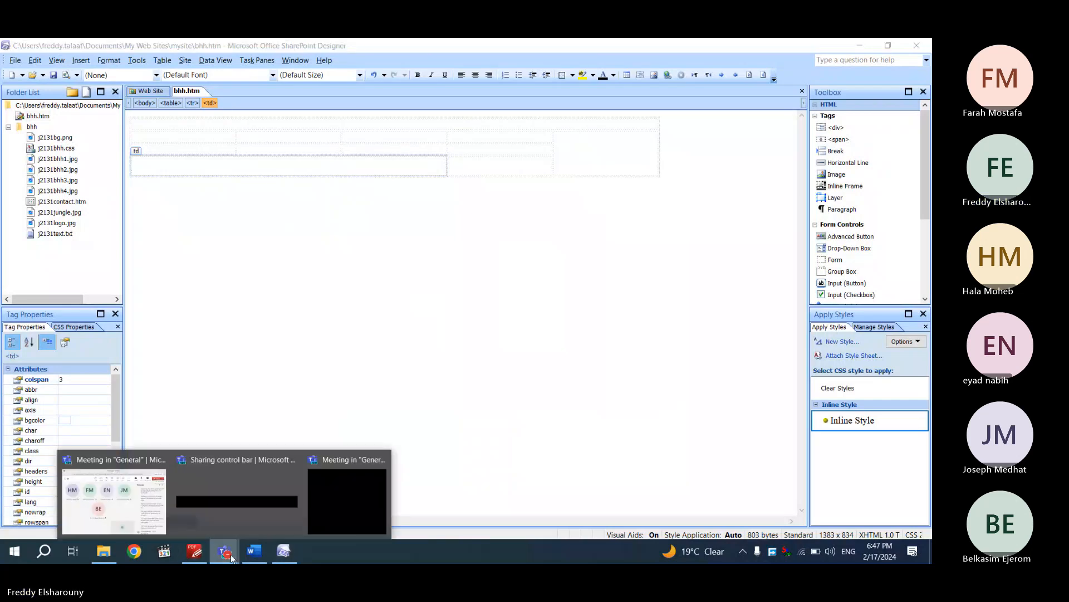
click(206, 555)
scroll(314, 277, down, 5)
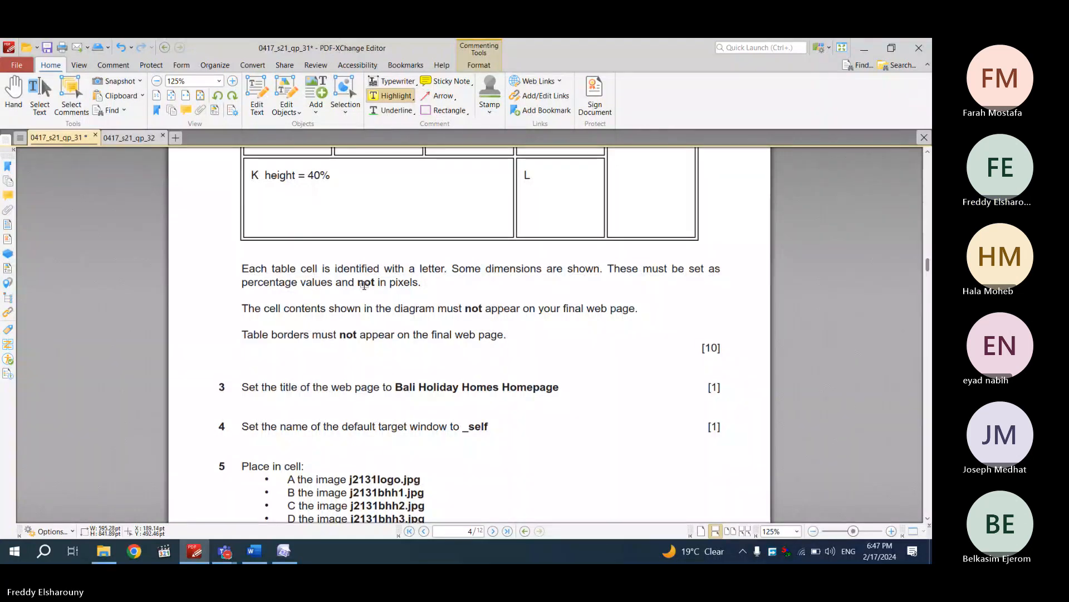
mouse_move(422, 284)
mouse_down()
mouse_move(245, 287)
mouse_move(252, 293)
mouse_up()
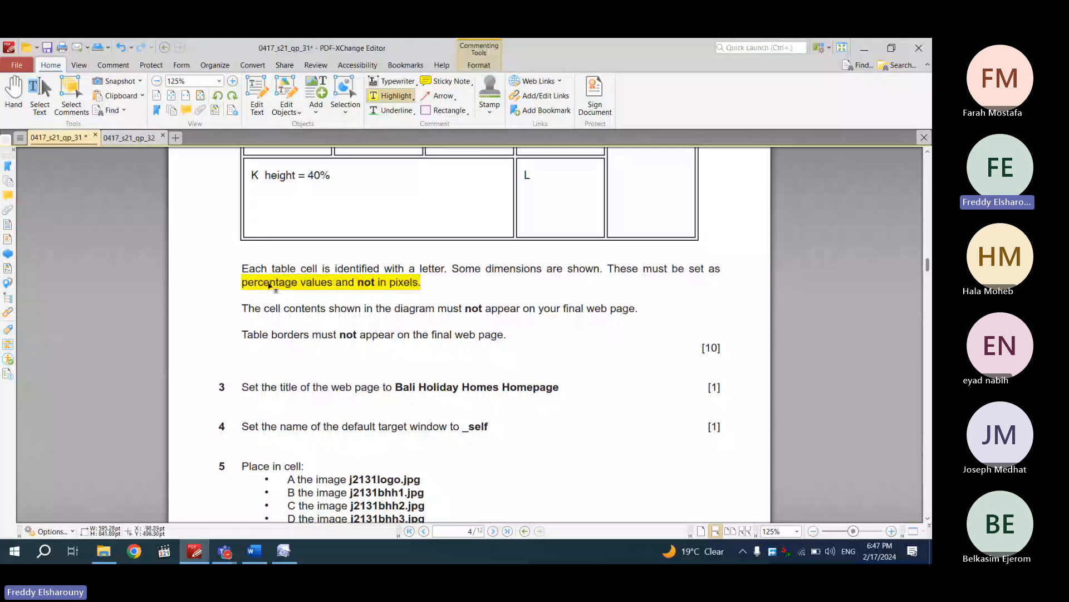
Highlight 'web page' in question 3 and select the title Bali Holiday Homes Homepage
scroll(271, 285, down, 2)
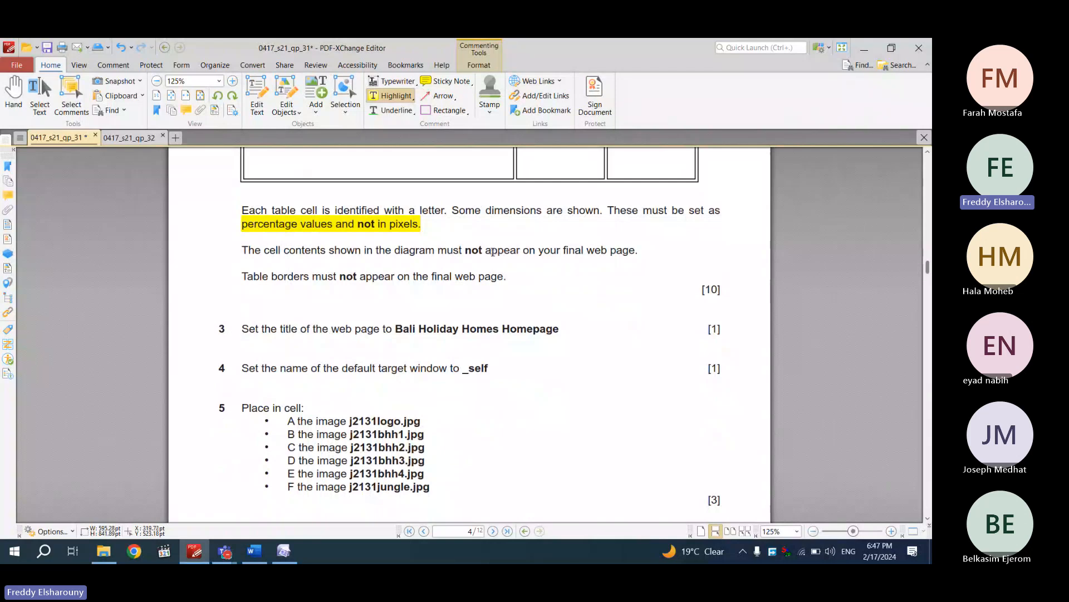
scroll(565, 249, up, 2)
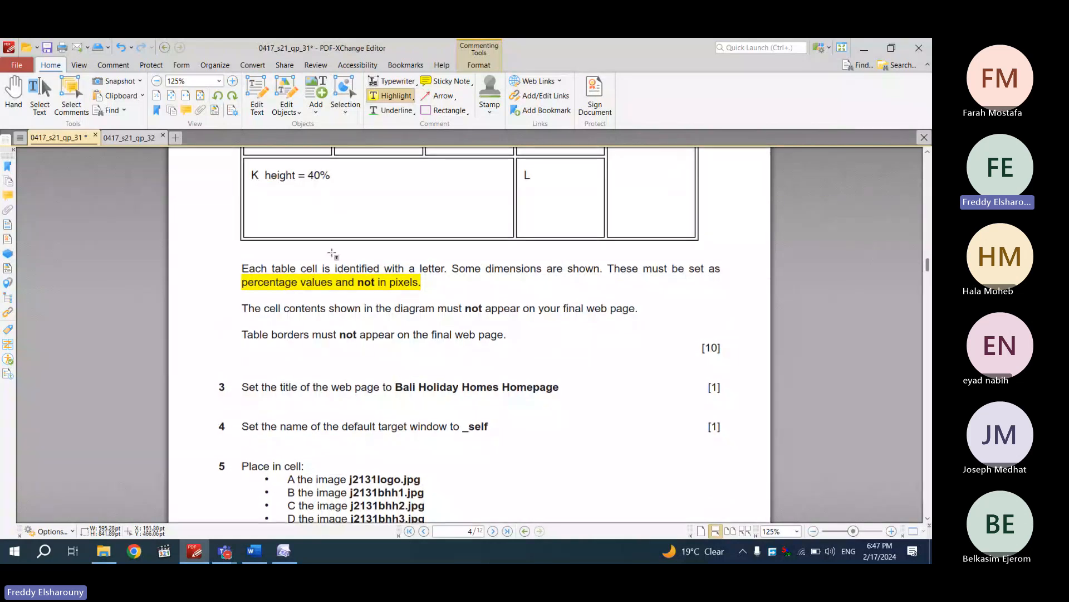
scroll(311, 263, down, 3)
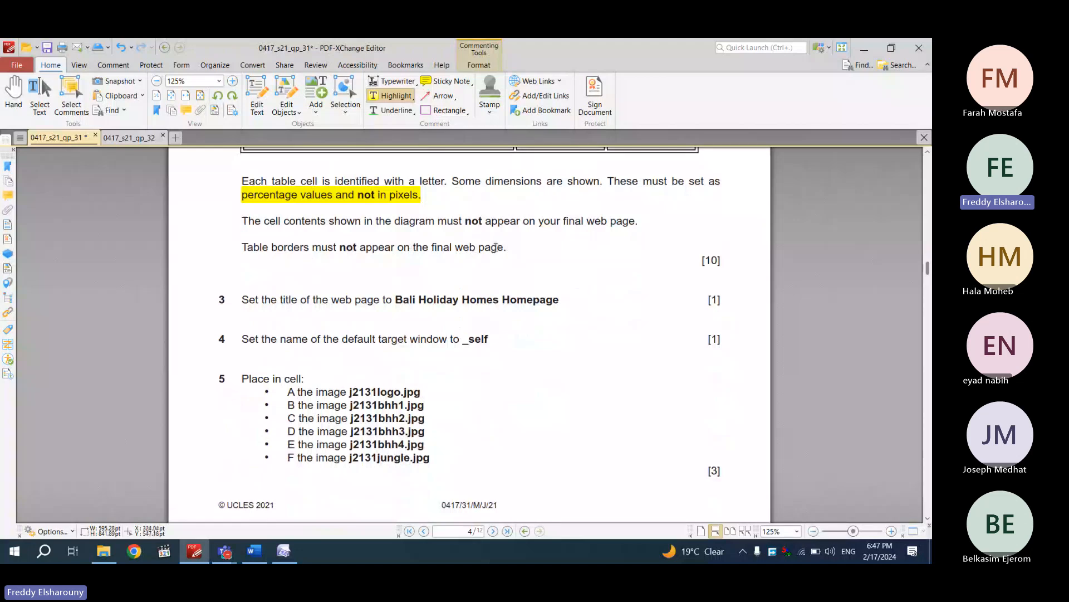
scroll(475, 255, down, 2)
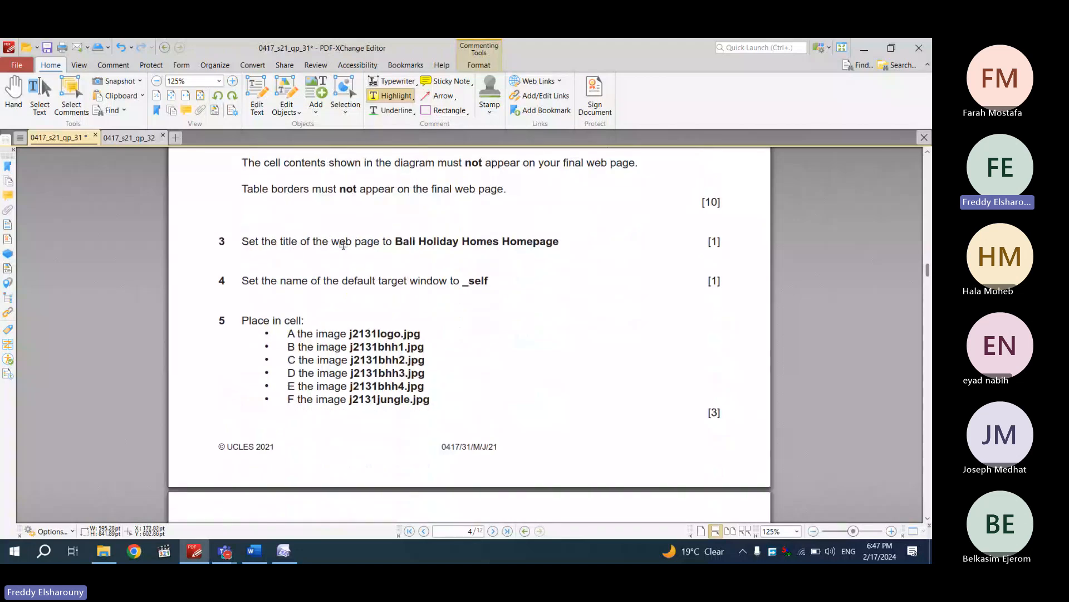
drag(331, 241, 381, 243)
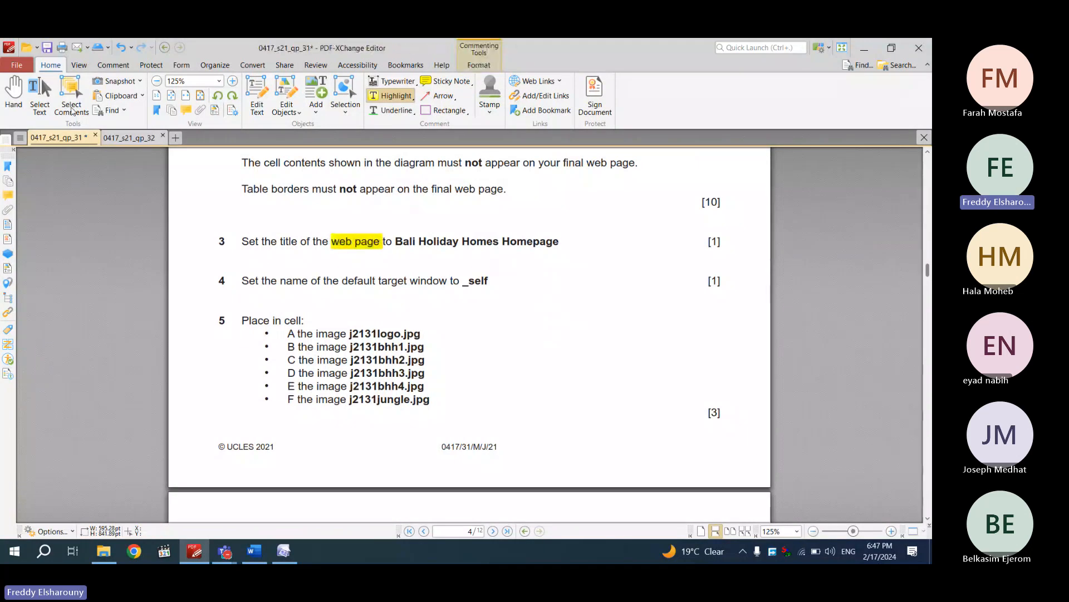
click(43, 102)
drag(572, 241, 396, 230)
key(ctrl+c)
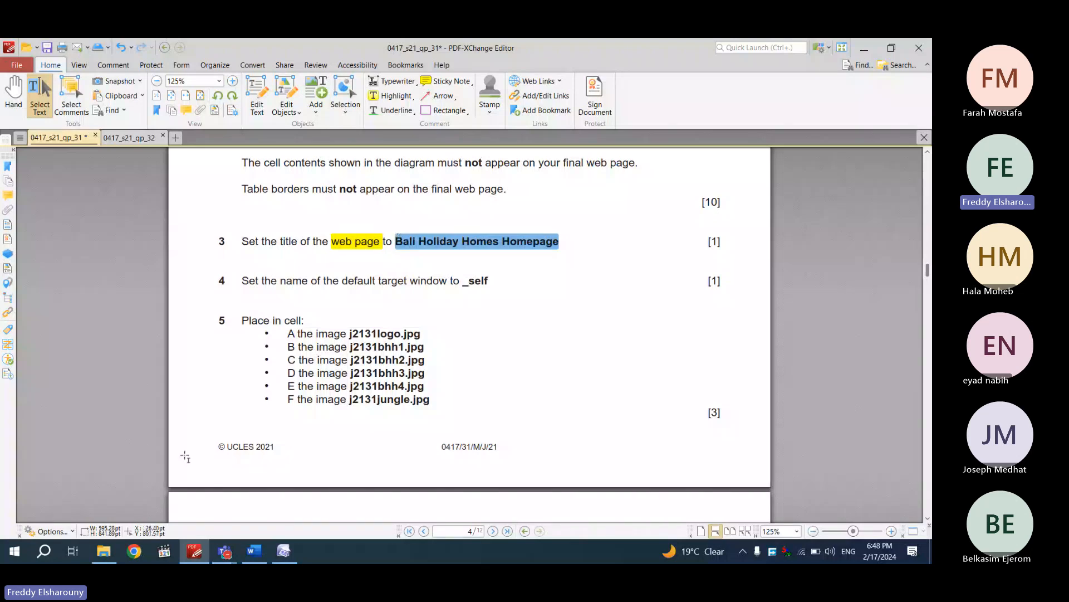
Title the page 'Bali Holiday Homes Homepage' in Page Properties, then select 'default target window' in question 4
click(284, 552)
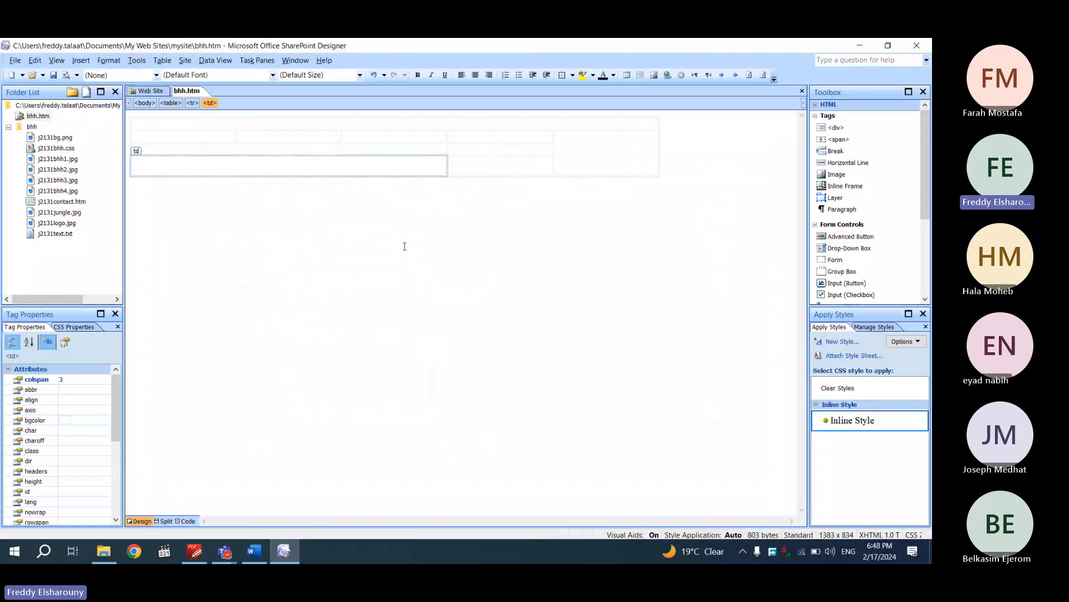
right_click(361, 236)
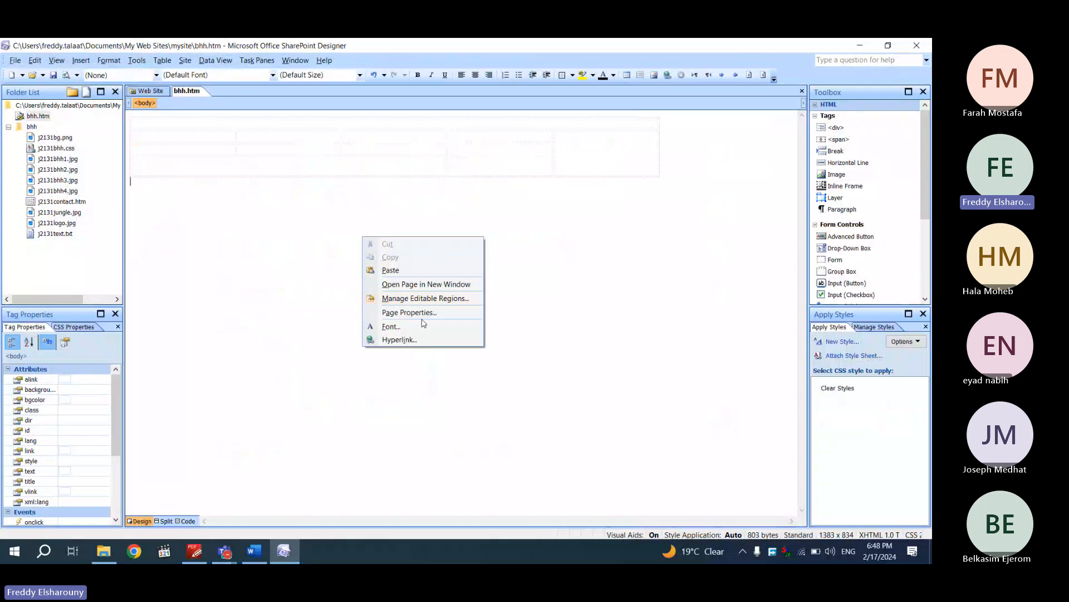
click(429, 320)
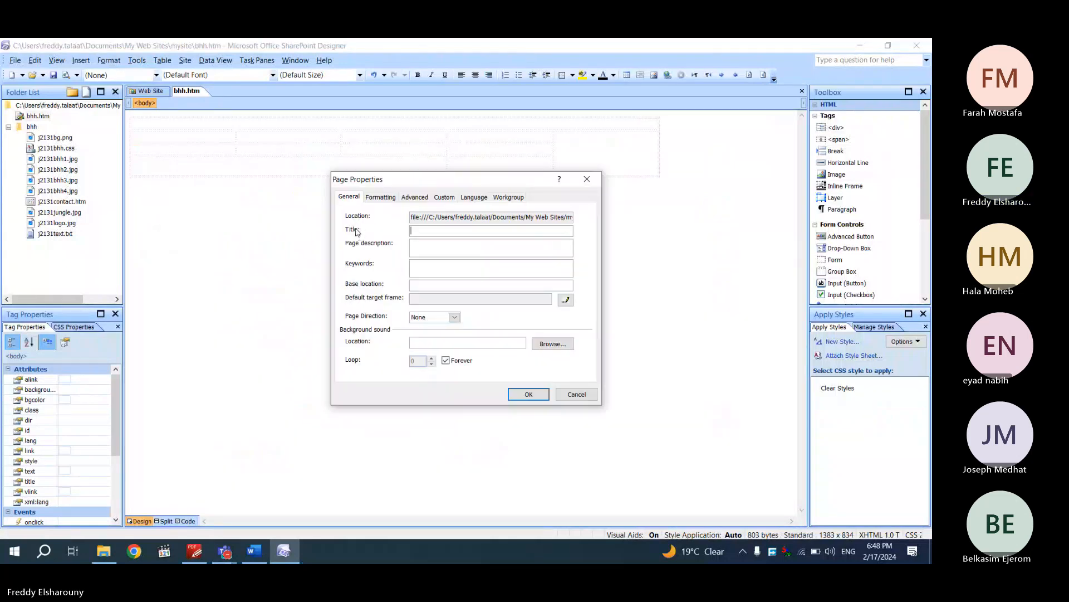
key(ctrl+v)
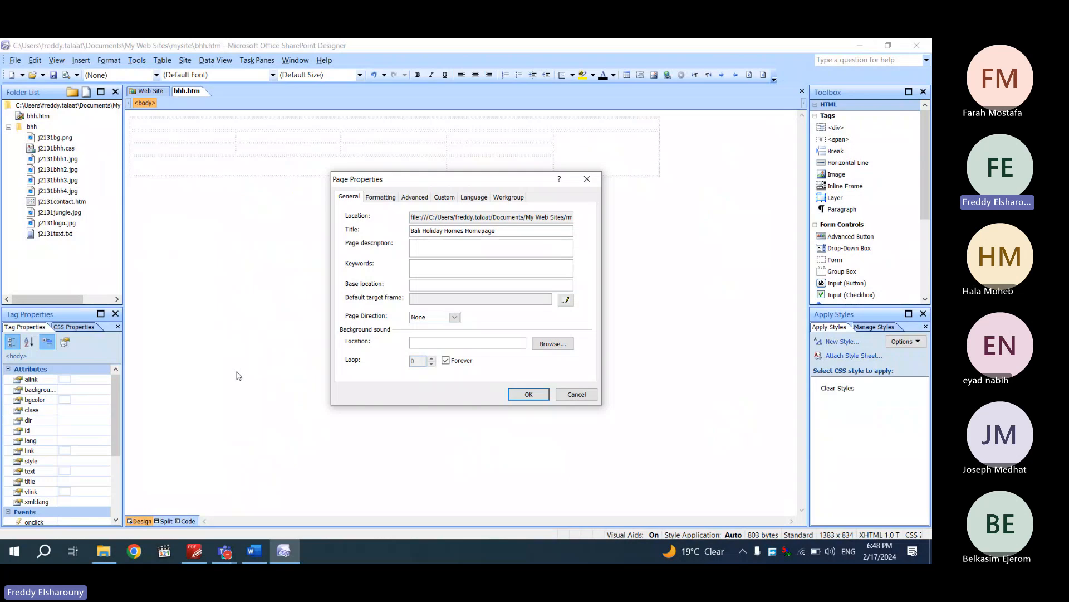
key(alt+Tab)
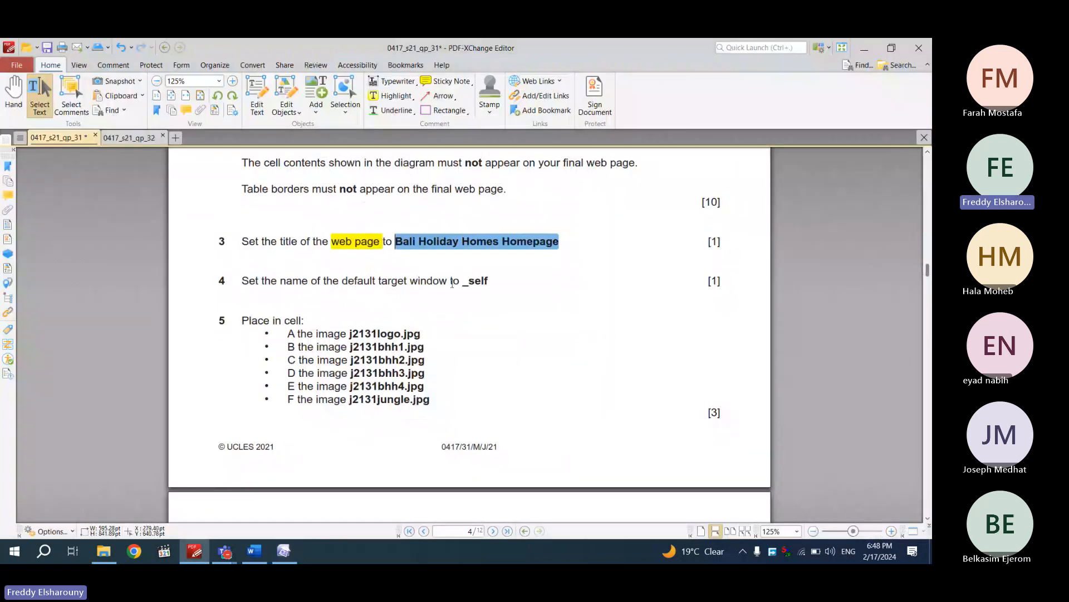
drag(448, 282, 339, 285)
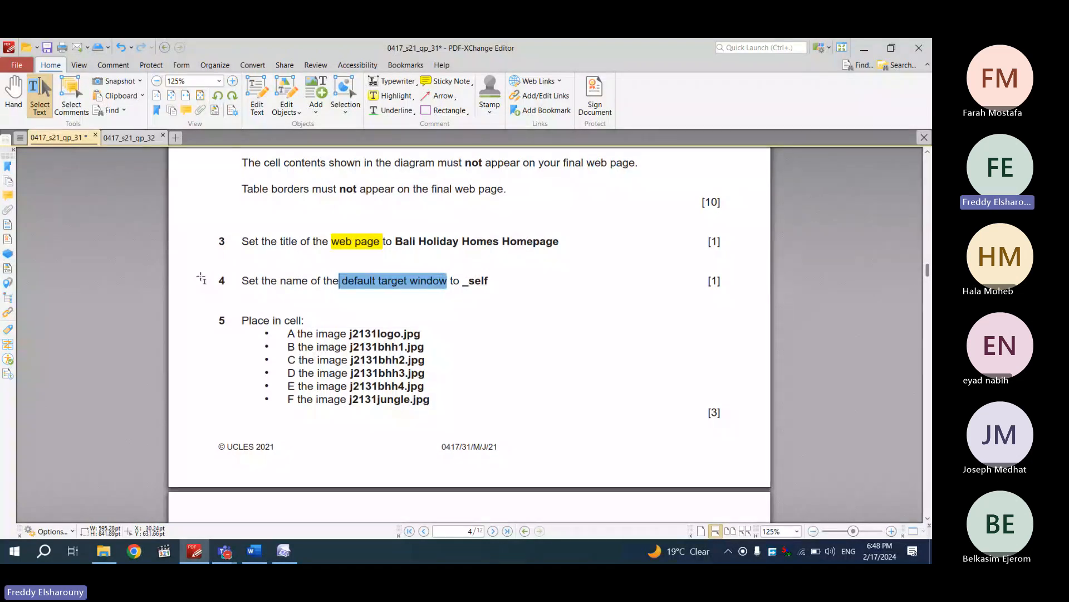
Highlight 'default target window' in question 4, select '_self', and return to SharePoint Designer
key(ctrl+h)
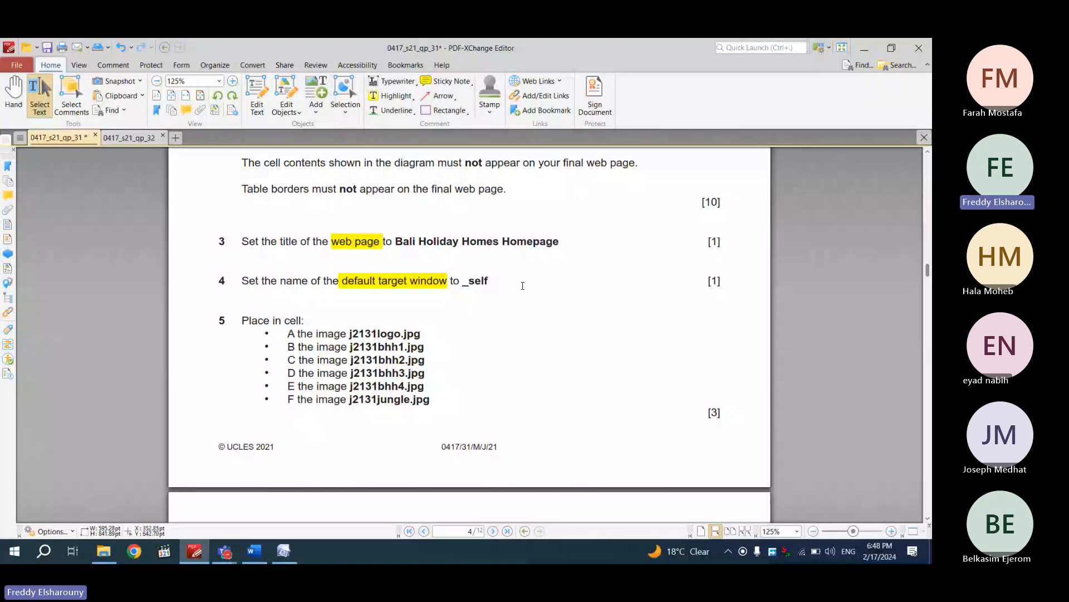
drag(489, 282, 464, 281)
click(283, 551)
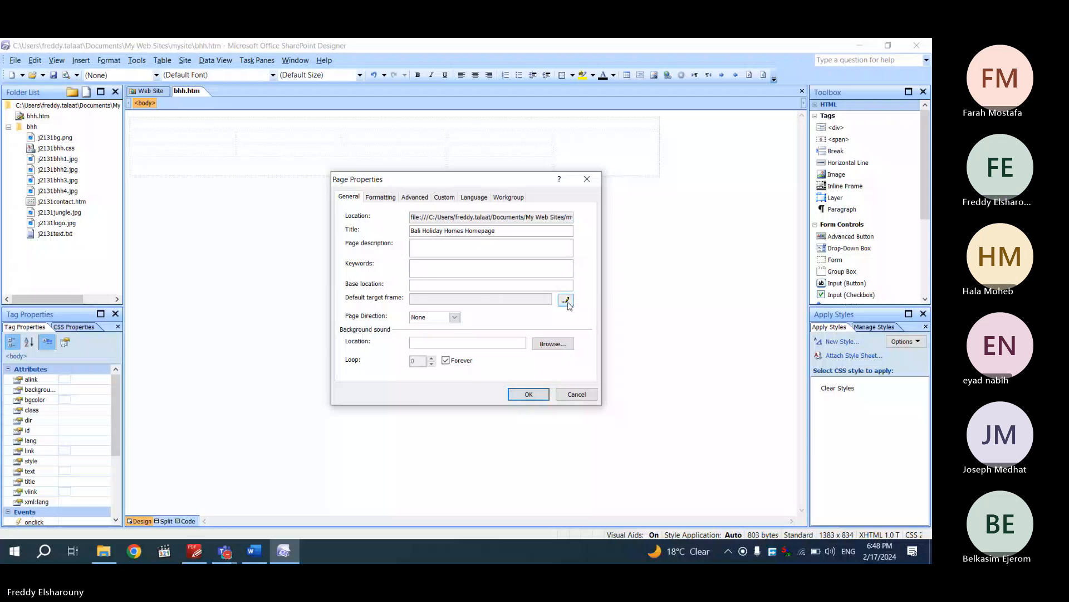
Set the page's default target frame to Same Frame (_self) and confirm it
click(565, 299)
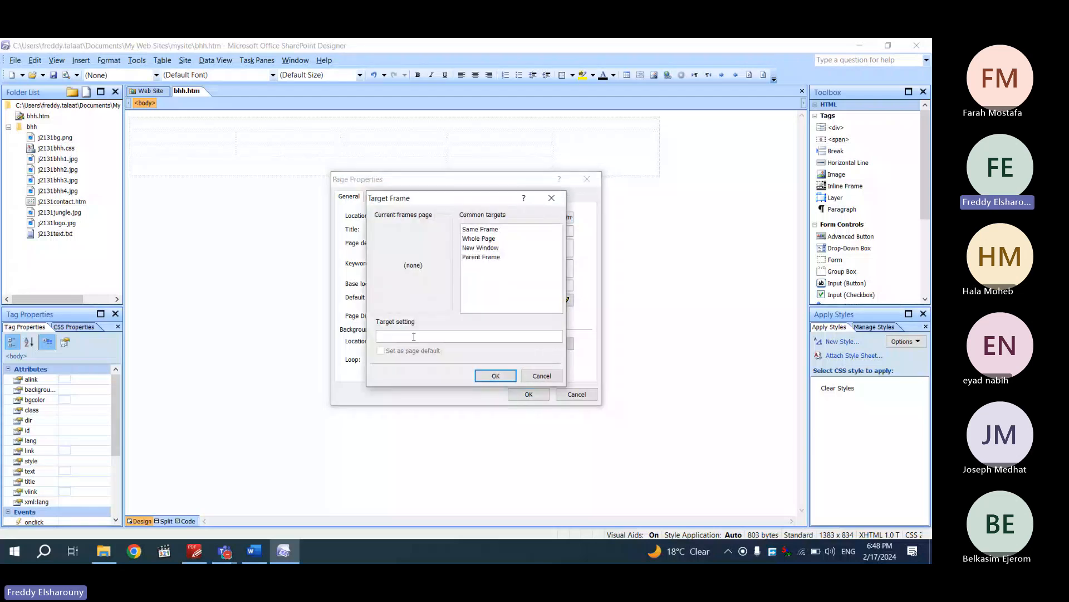
click(476, 229)
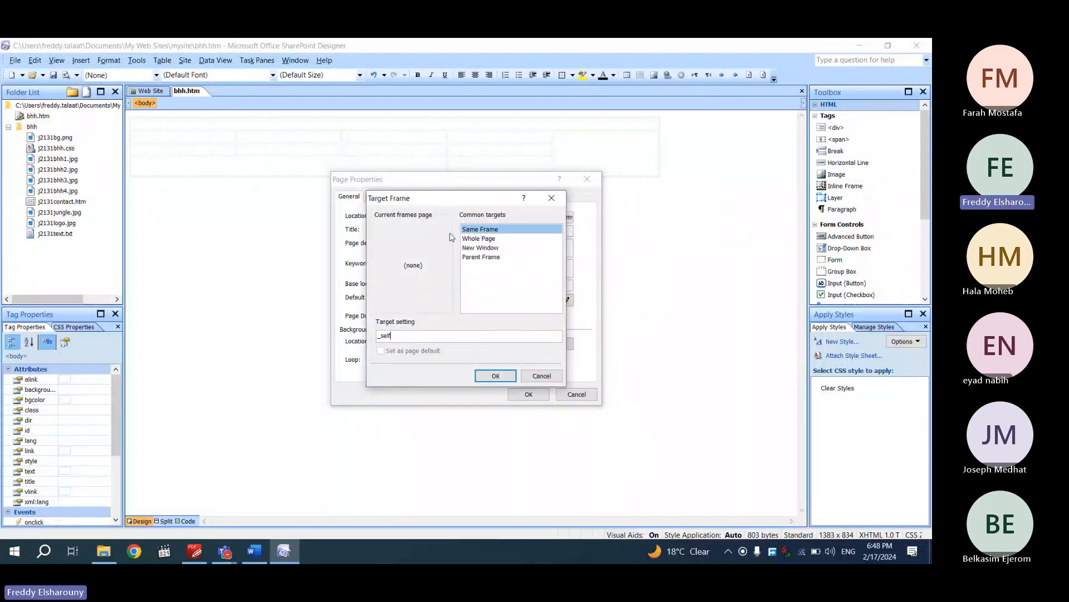
click(491, 376)
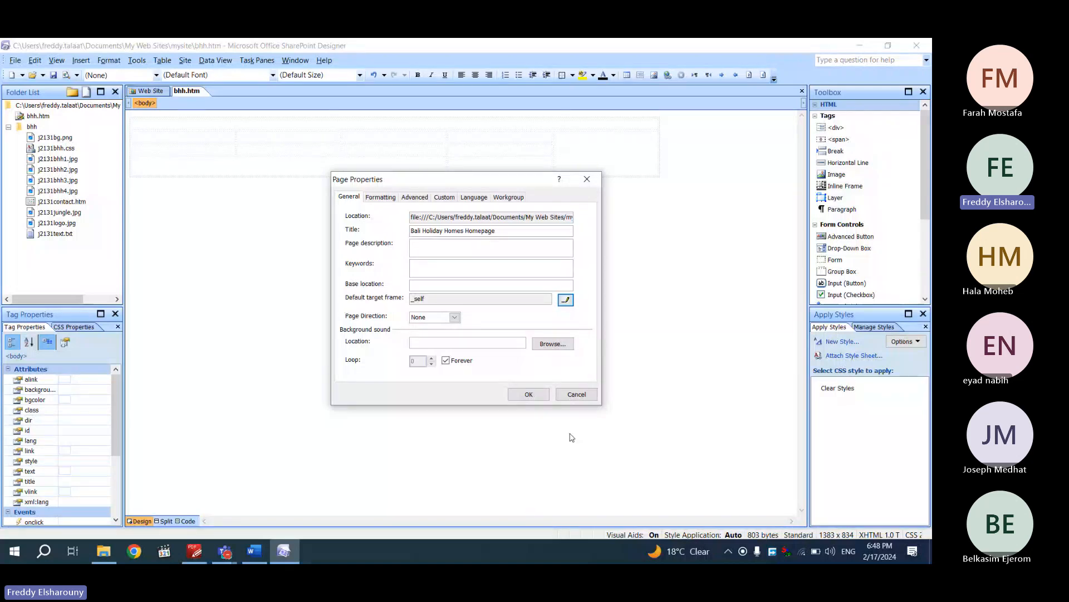
click(529, 394)
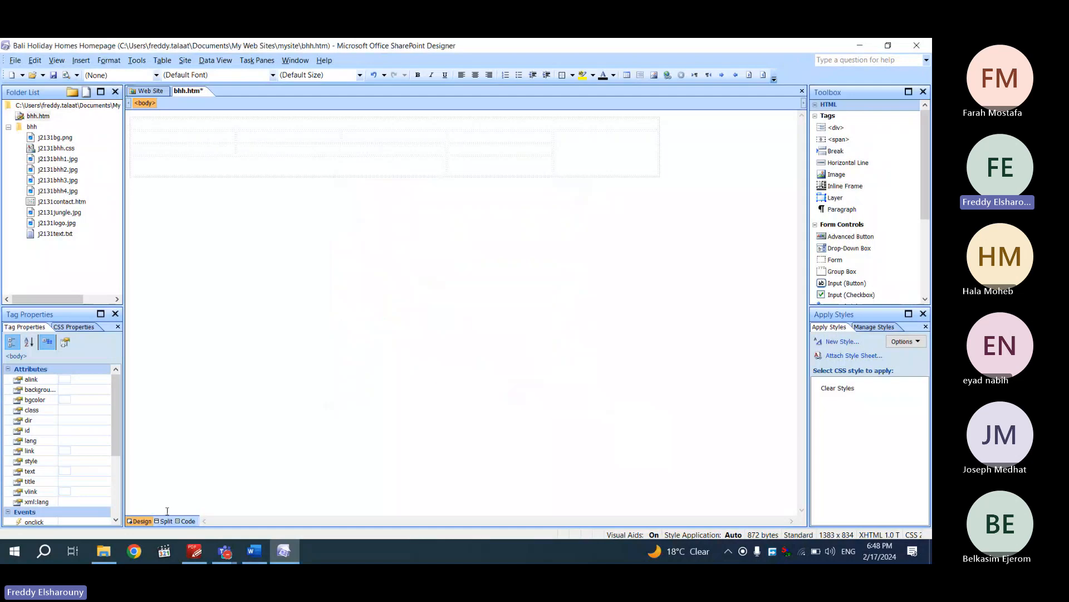
click(188, 521)
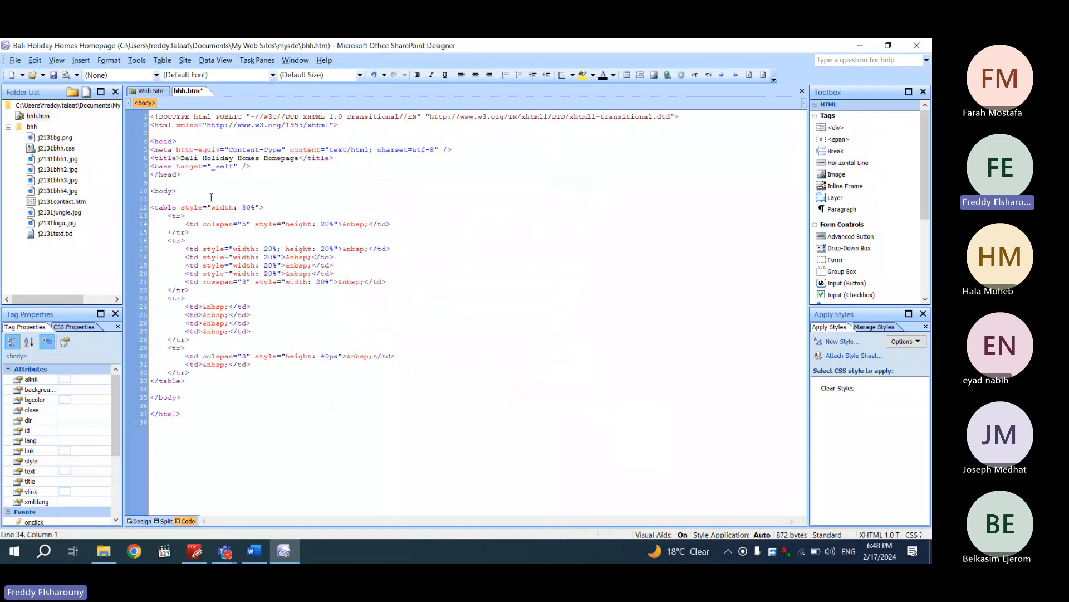
drag(182, 158, 297, 151)
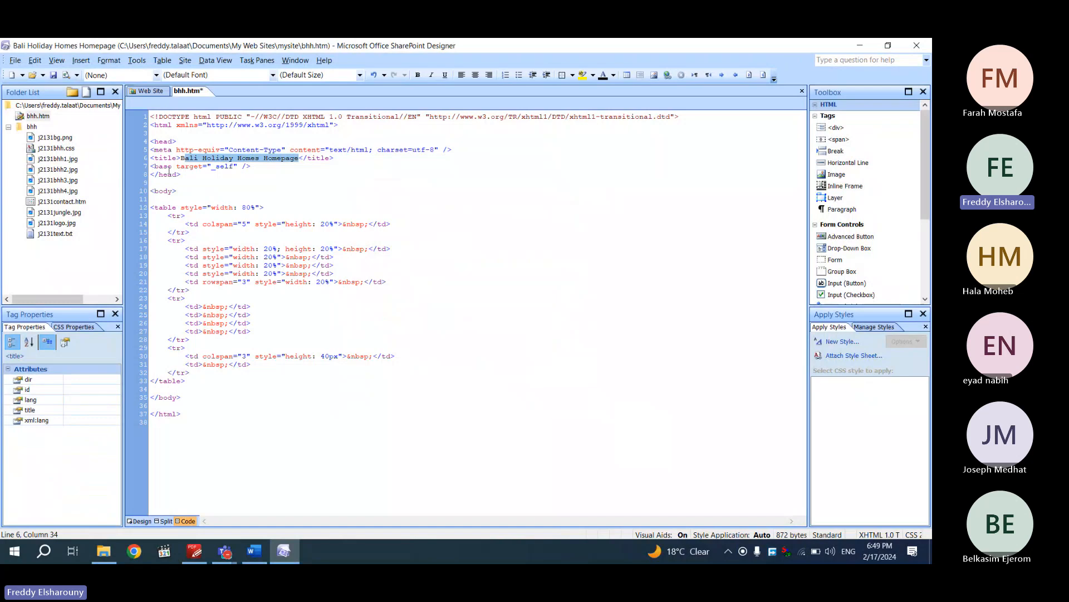
drag(219, 166, 239, 175)
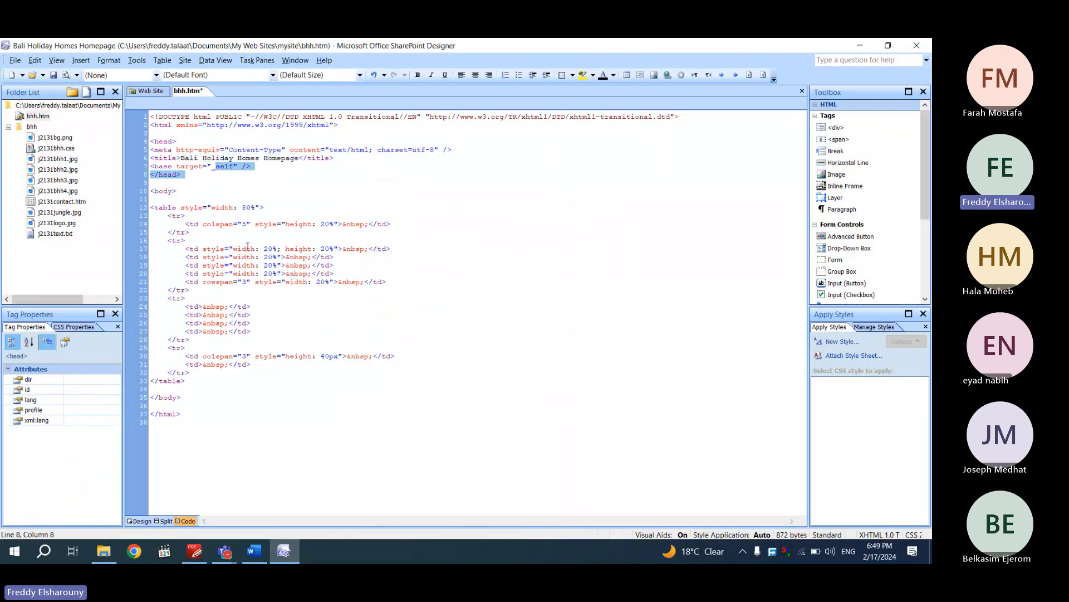
click(249, 248)
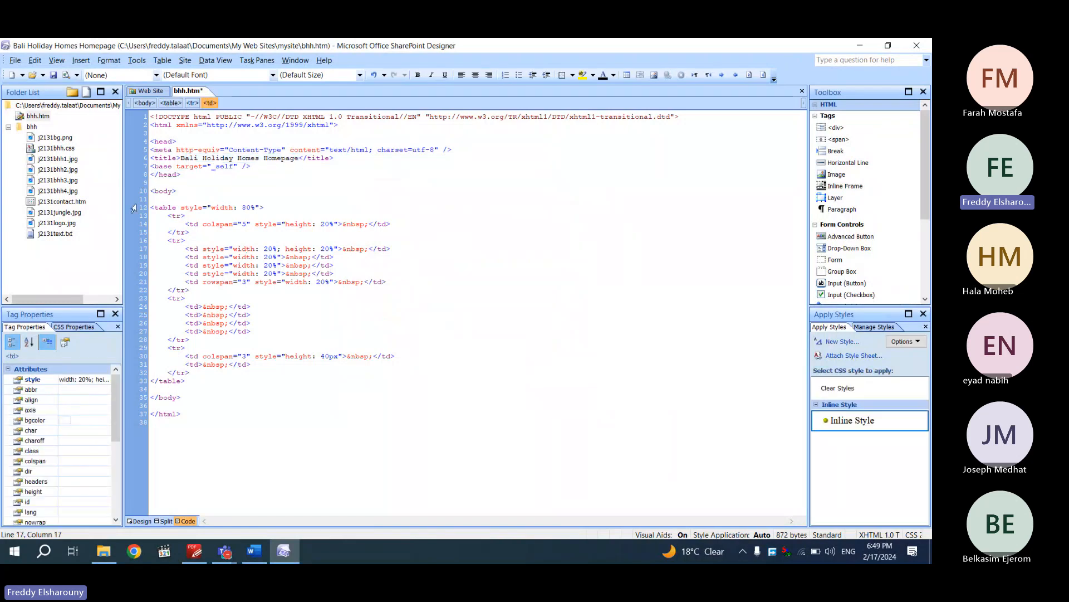
drag(154, 207, 262, 211)
drag(166, 216, 406, 223)
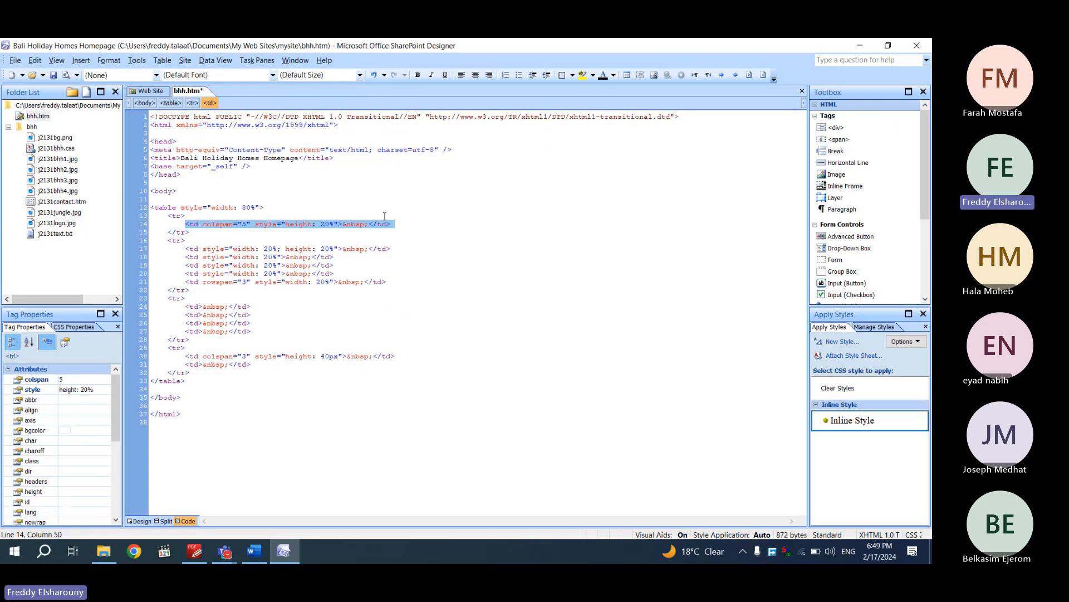
drag(261, 426, 149, 115)
click(159, 482)
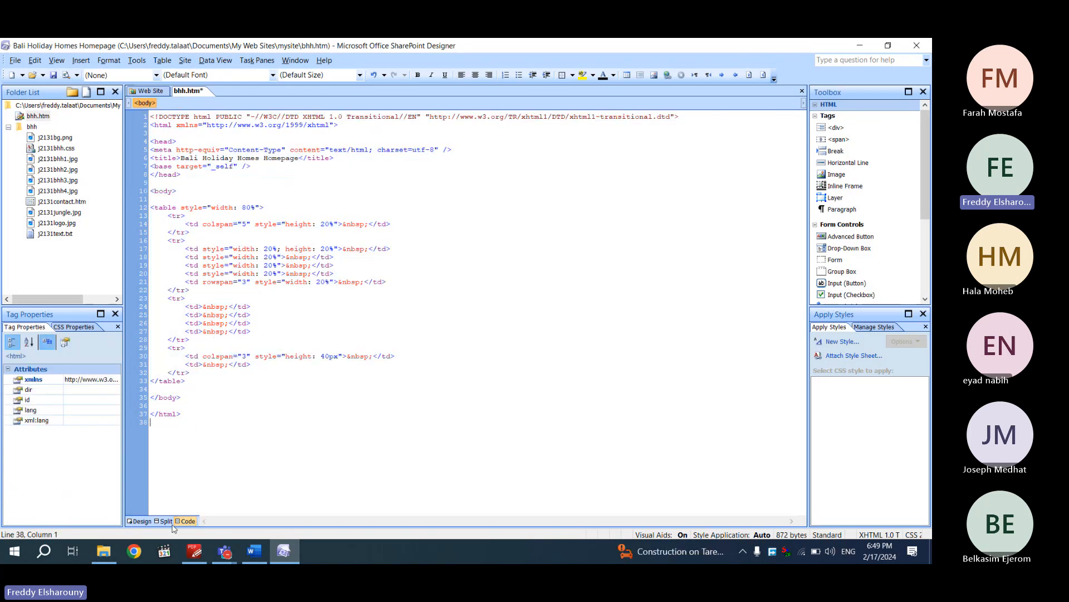
click(140, 520)
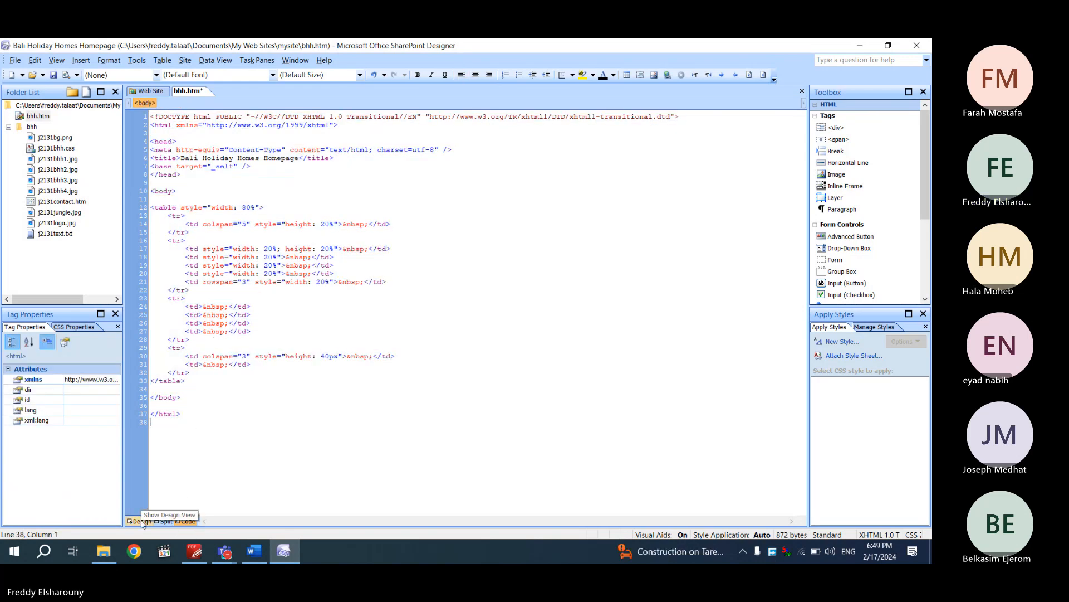
Highlight question 6's inline-style aspect-ratio instruction in yellow, then return to SharePoint Designer
click(191, 550)
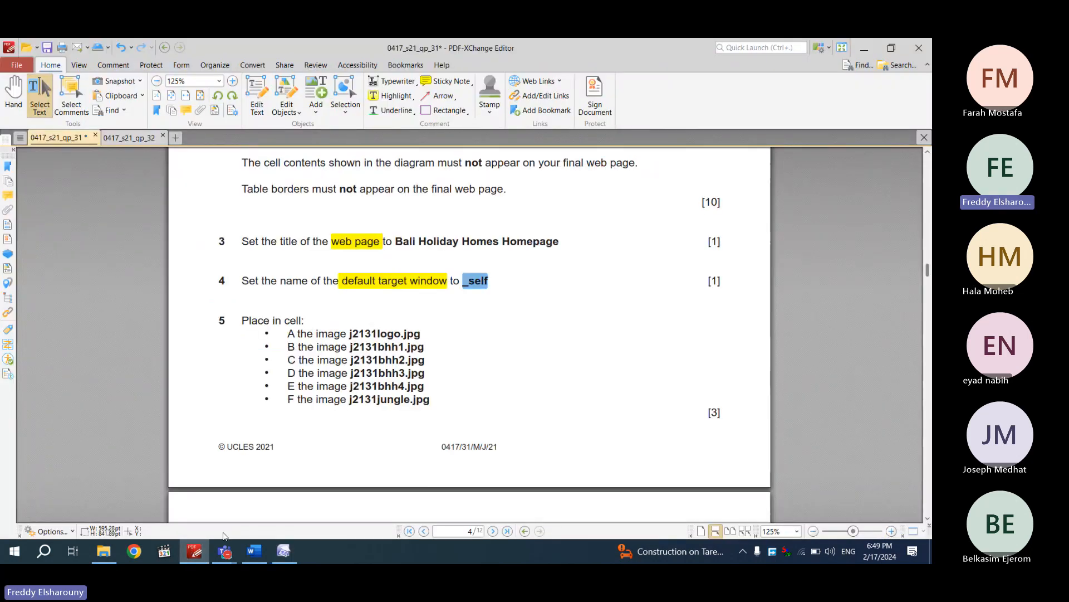
scroll(224, 535, down, 3)
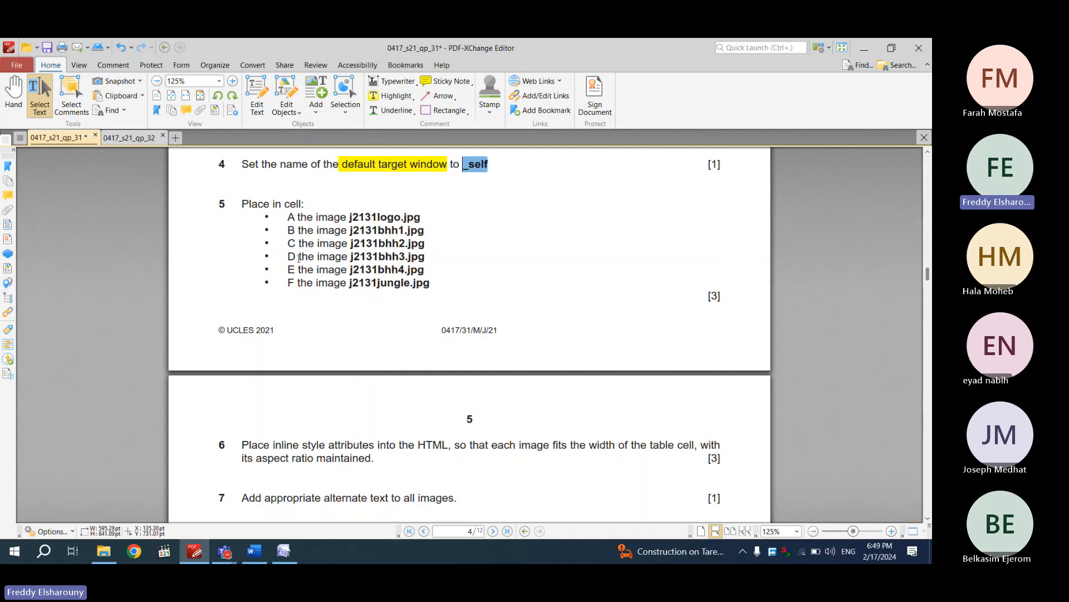
scroll(304, 278, down, 1)
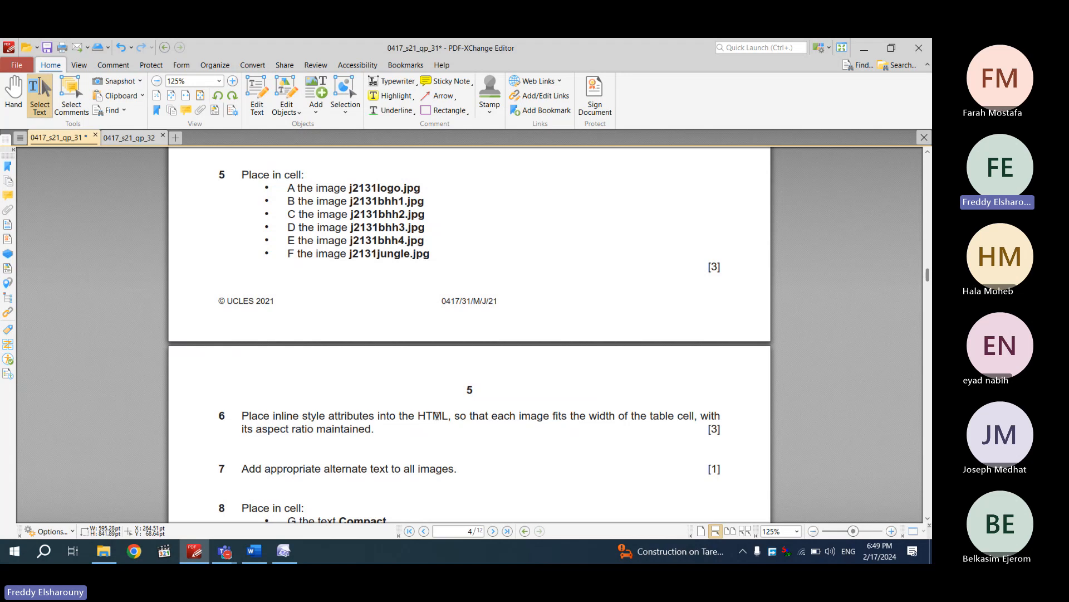
scroll(435, 415, down, 2)
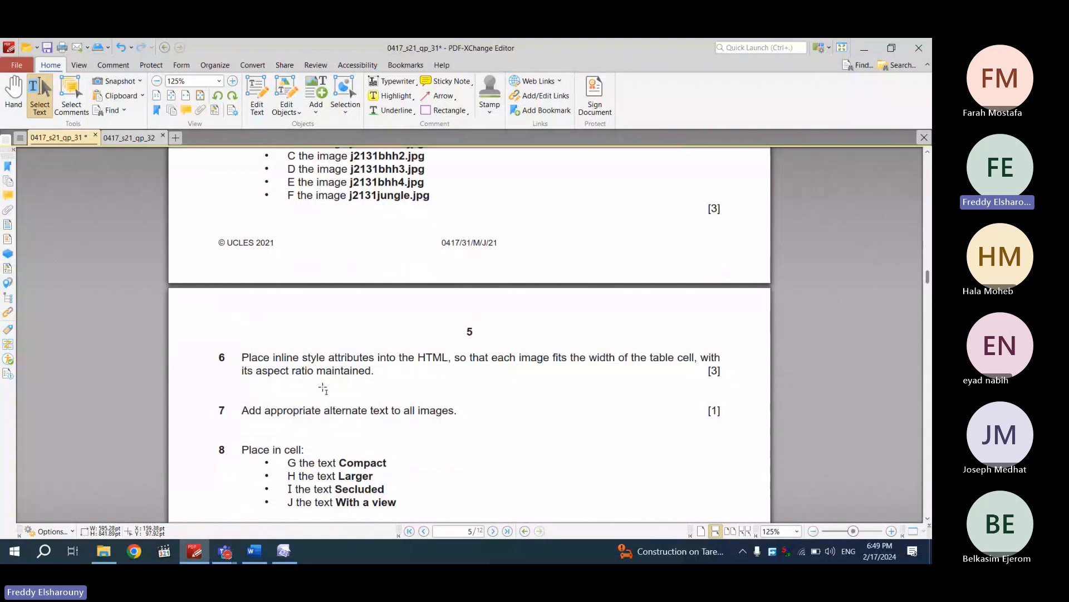
drag(389, 371, 243, 357)
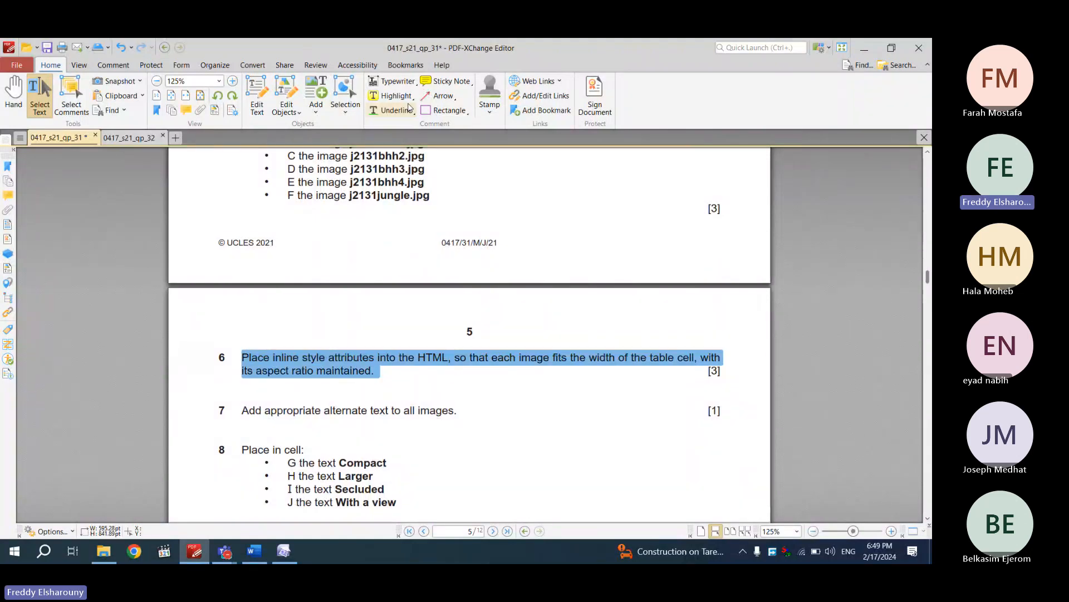
click(390, 95)
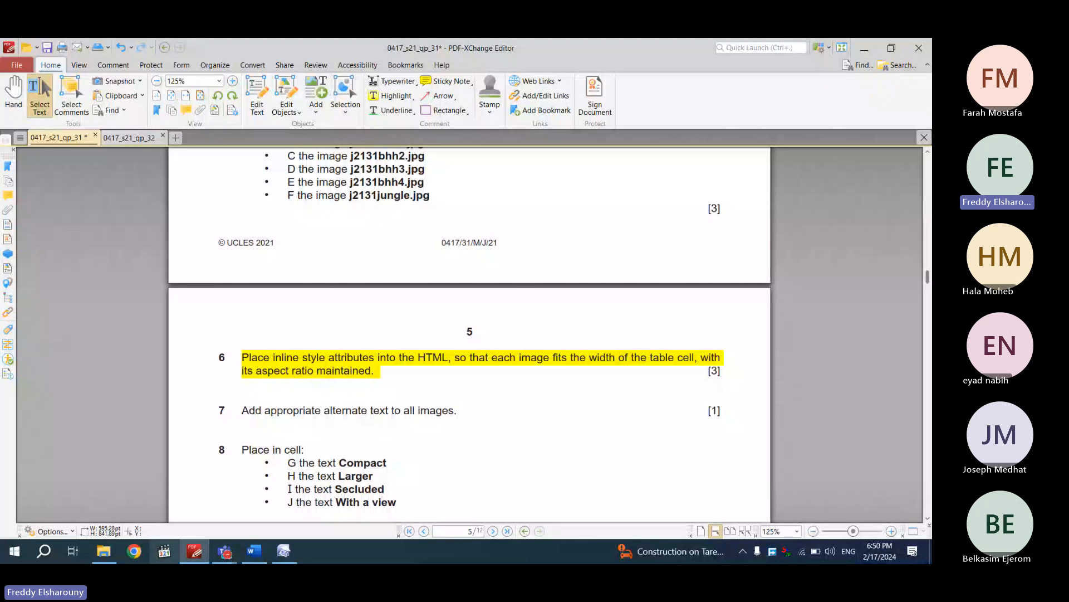
click(285, 551)
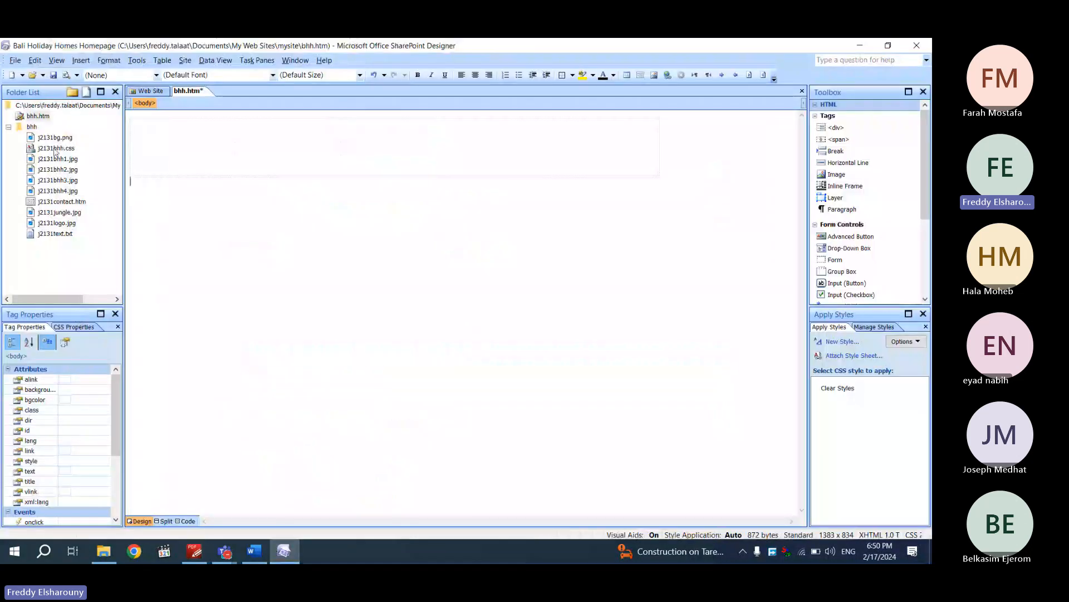
Inspect the table cells' inline-style markup in Code view, then return to Design view and the PDF
click(56, 147)
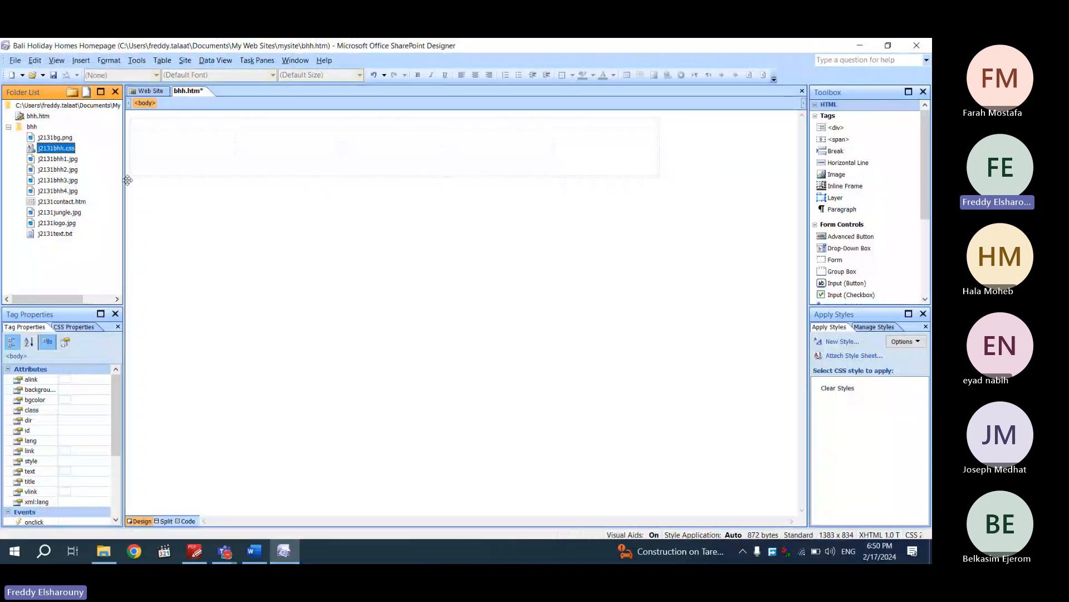
click(186, 521)
drag(185, 257, 344, 257)
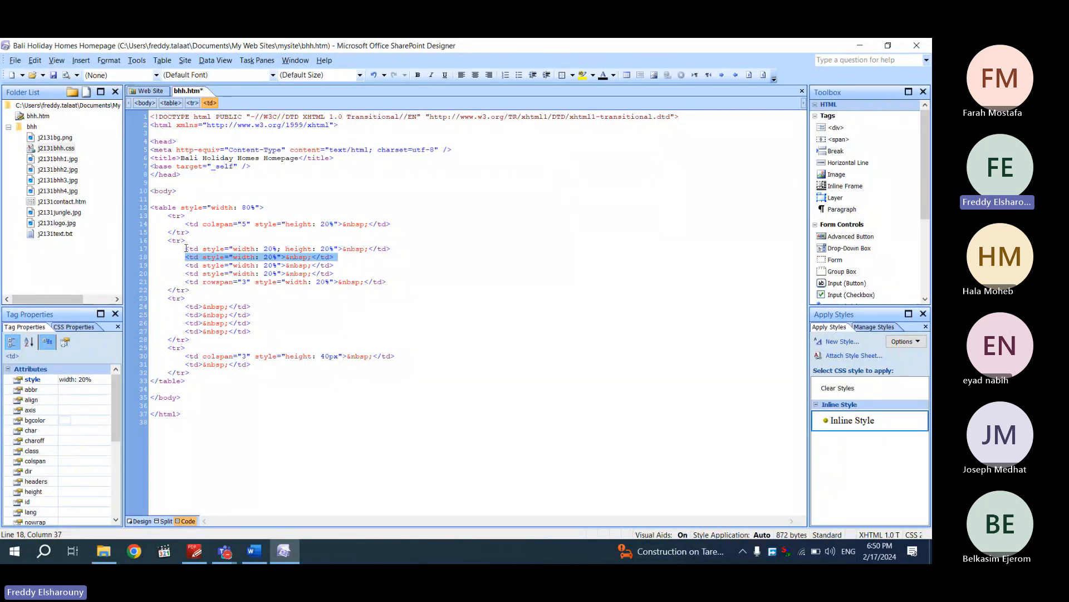
click(263, 165)
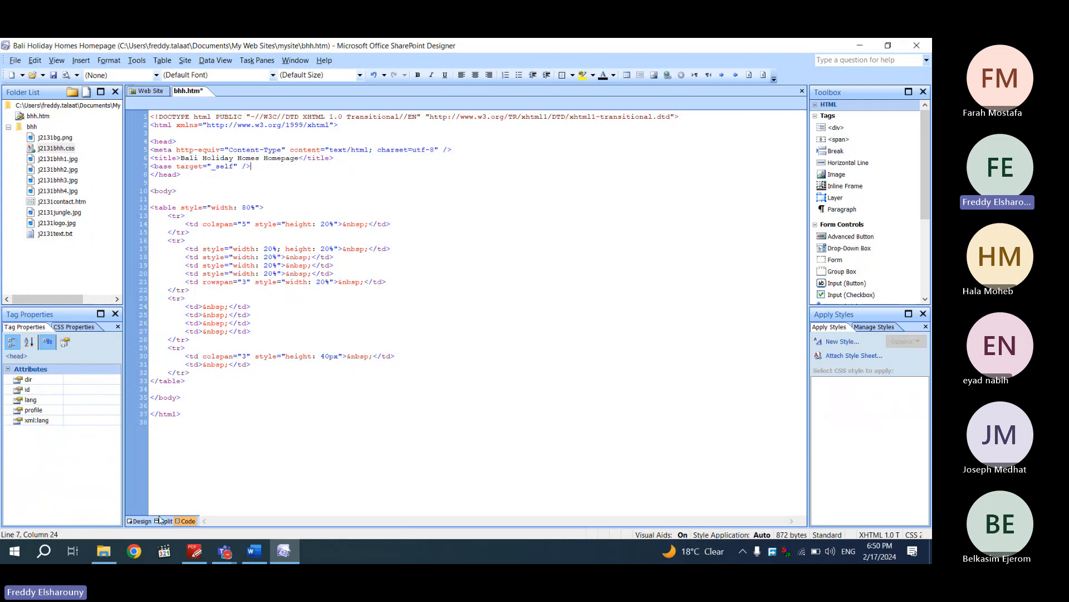
click(140, 521)
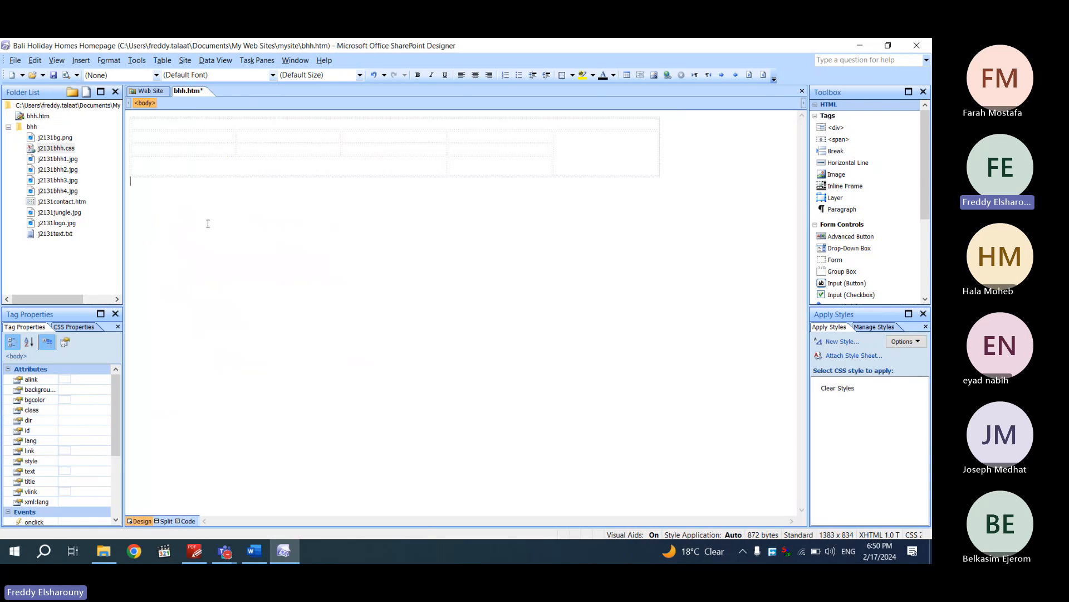
click(225, 551)
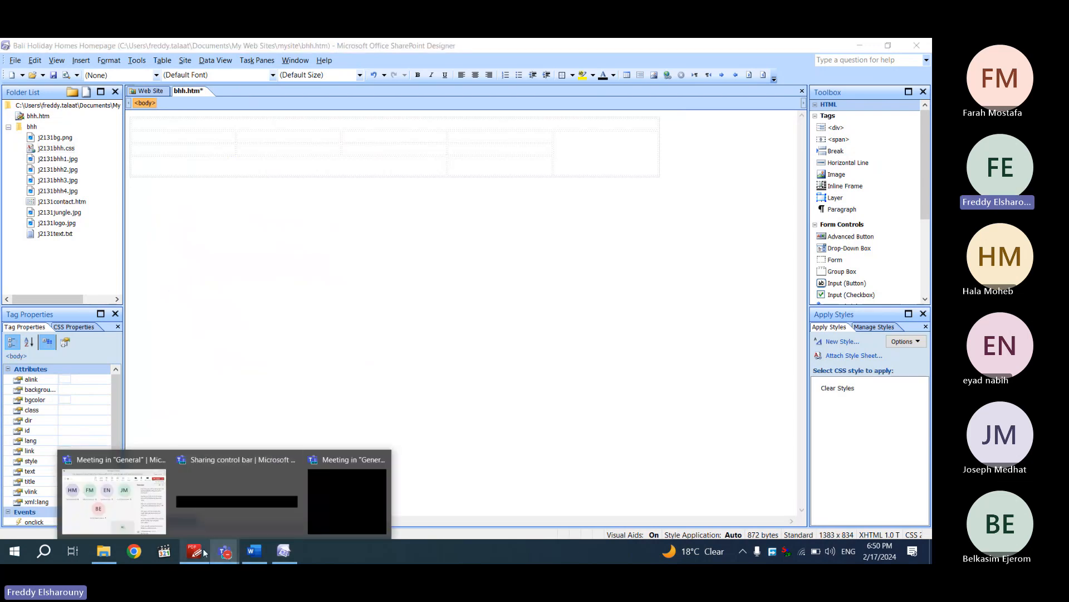
click(203, 552)
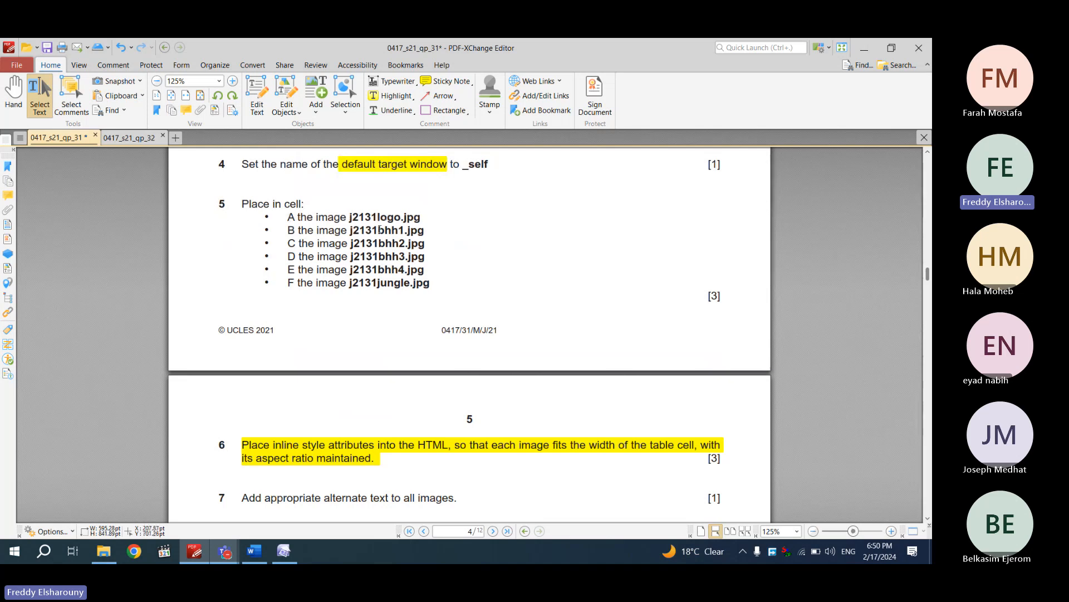
Scroll the PDF up to the cell diagram, then select top cell A of bhh.htm
scroll(379, 229, up, 10)
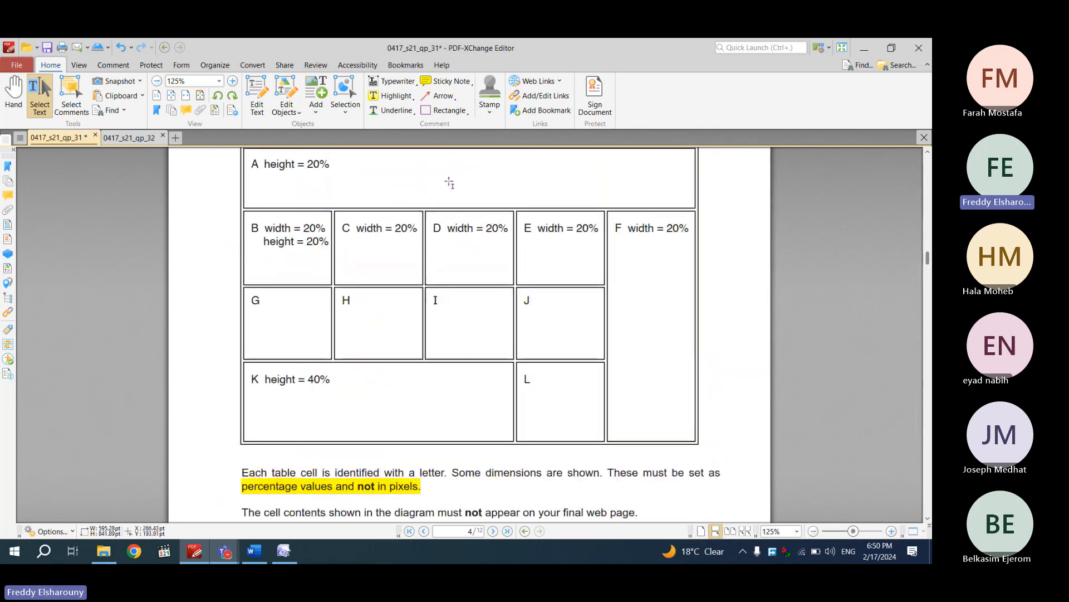
click(283, 554)
click(241, 126)
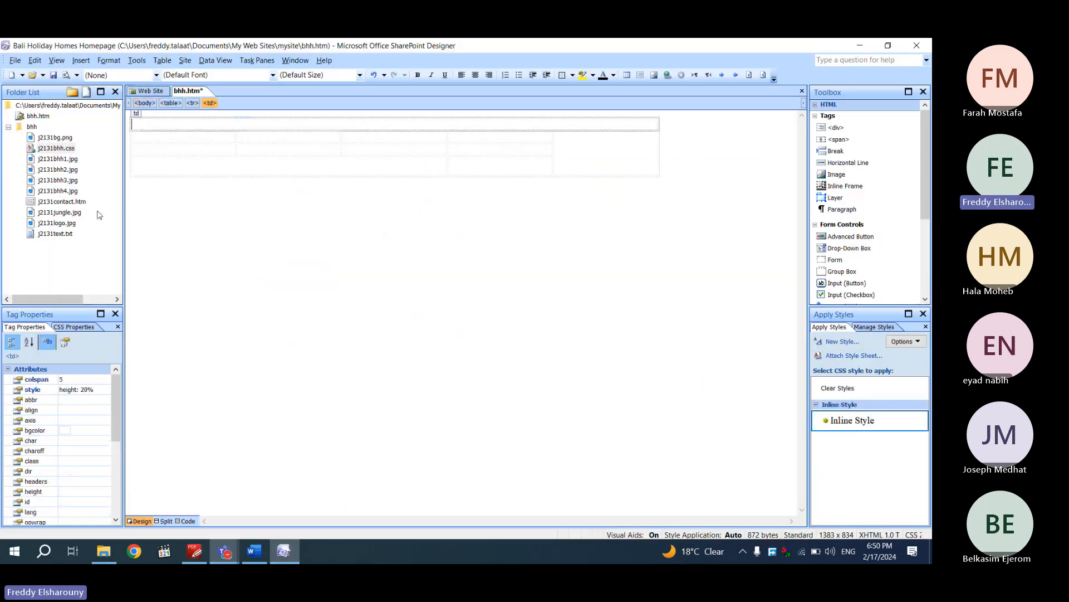
Drop j2131logo.jpg from the Folder List into cell A with alternate text 'Logo'
drag(56, 223, 223, 131)
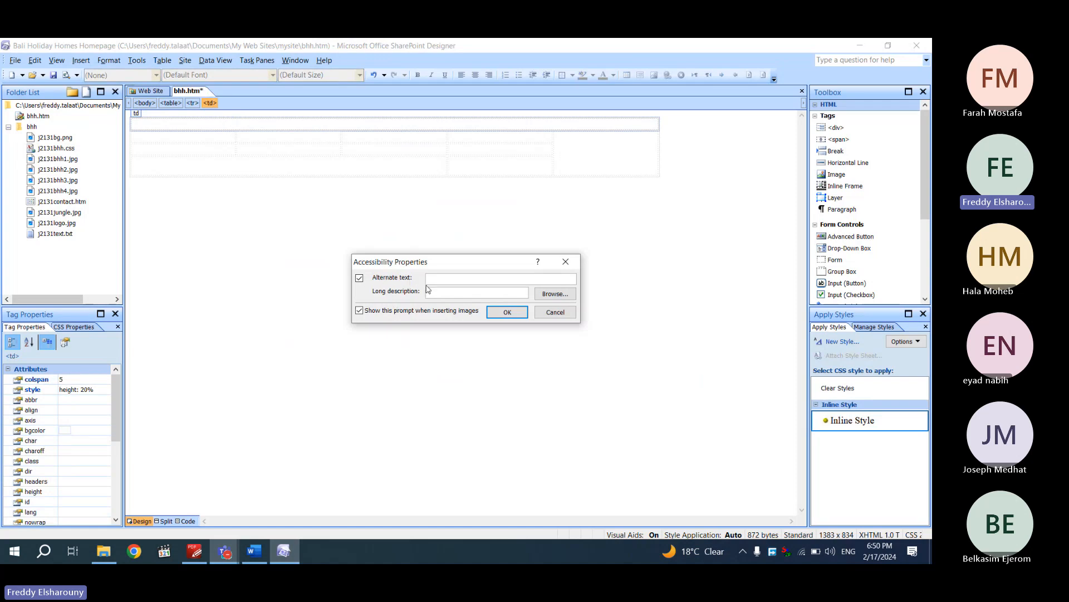
text(Logo)
click(501, 314)
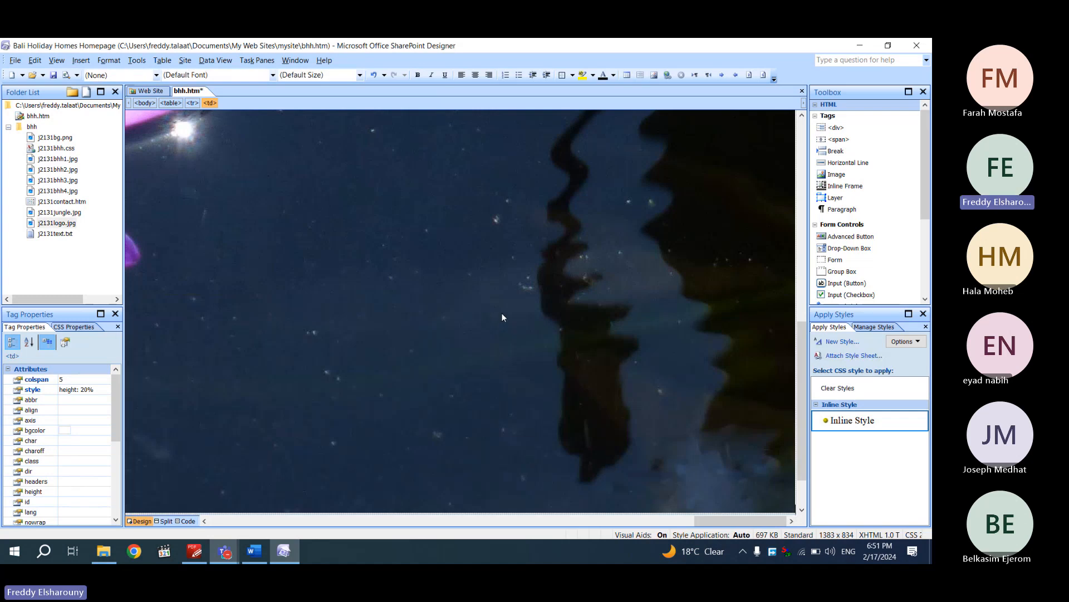
In Code view, replace the logo's fixed width and height with style="width:100%"
click(187, 521)
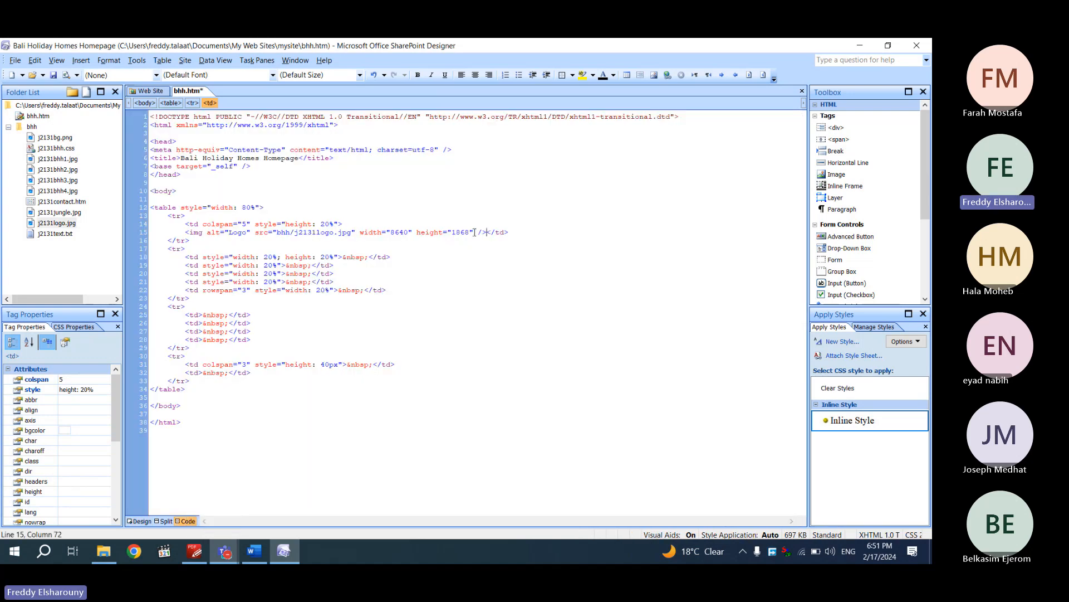
click(360, 232)
drag(360, 233, 474, 232)
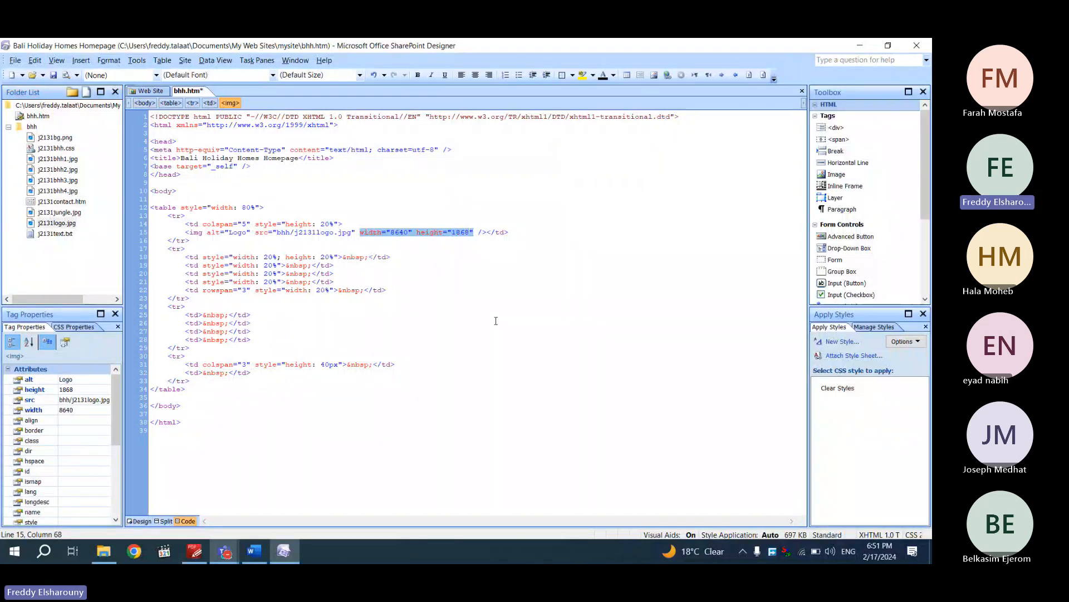
key(Delete)
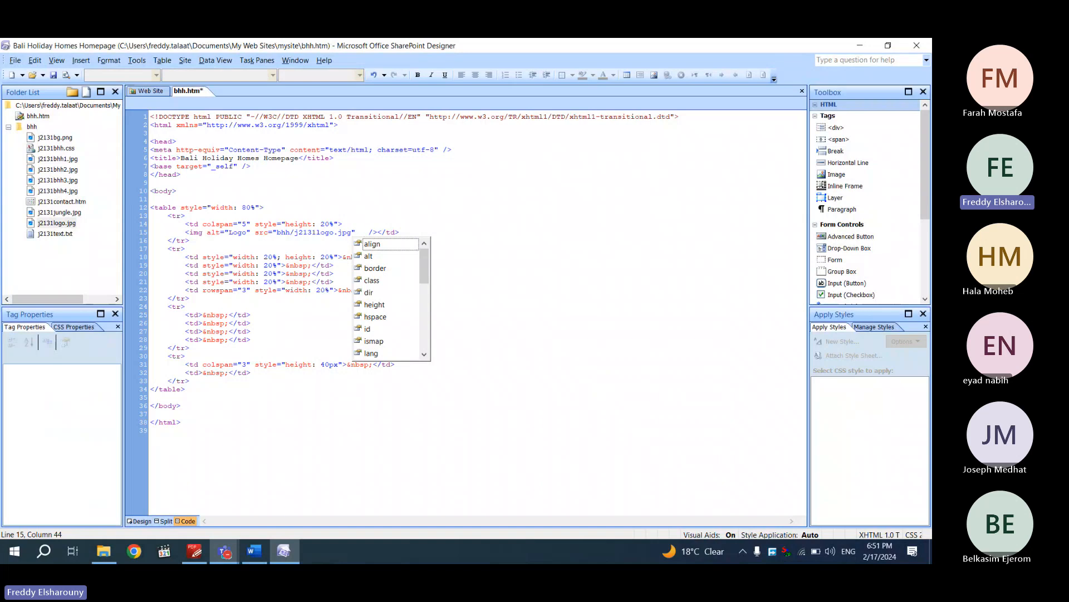
text(sty)
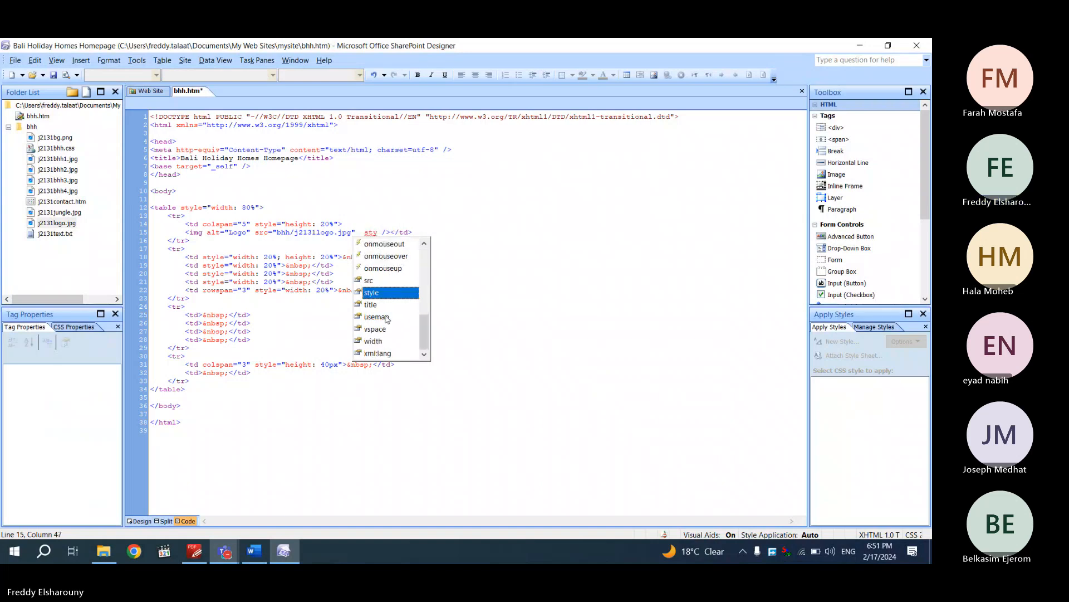
key(Return)
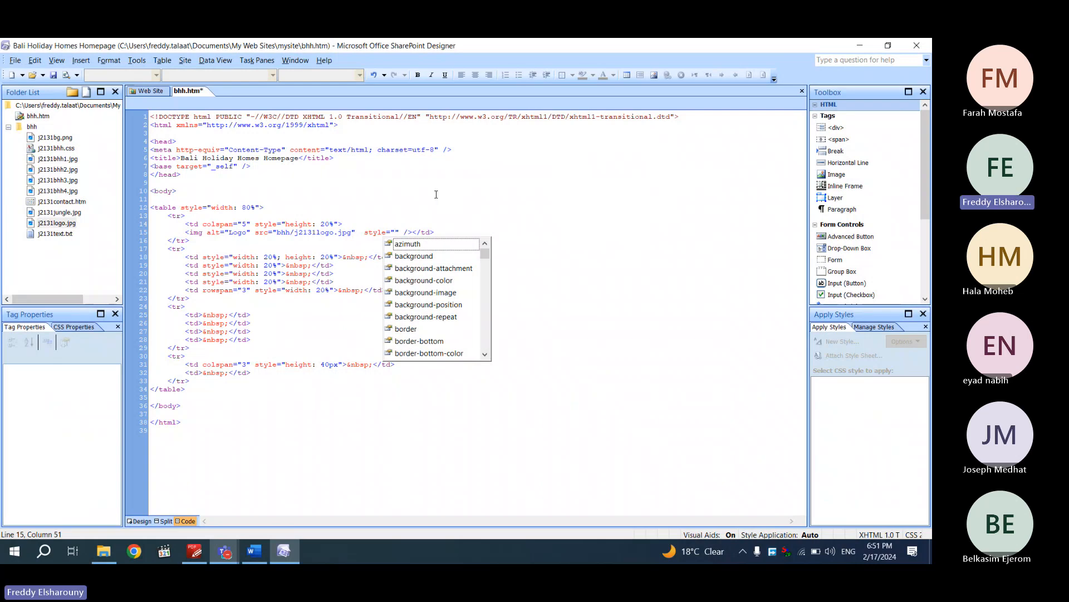
text(wi)
double_click(419, 329)
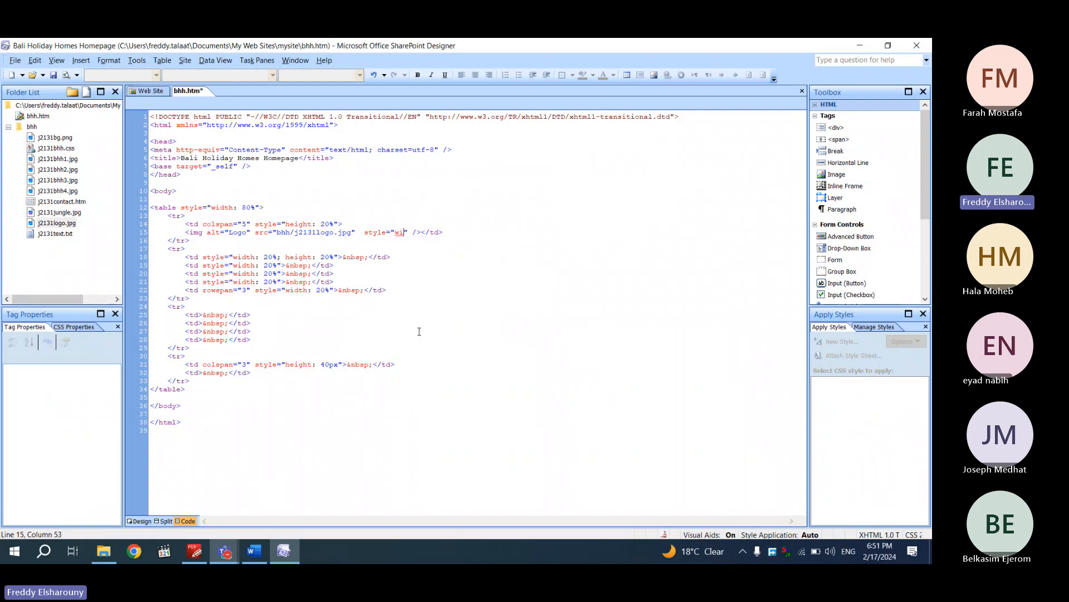
text(100)
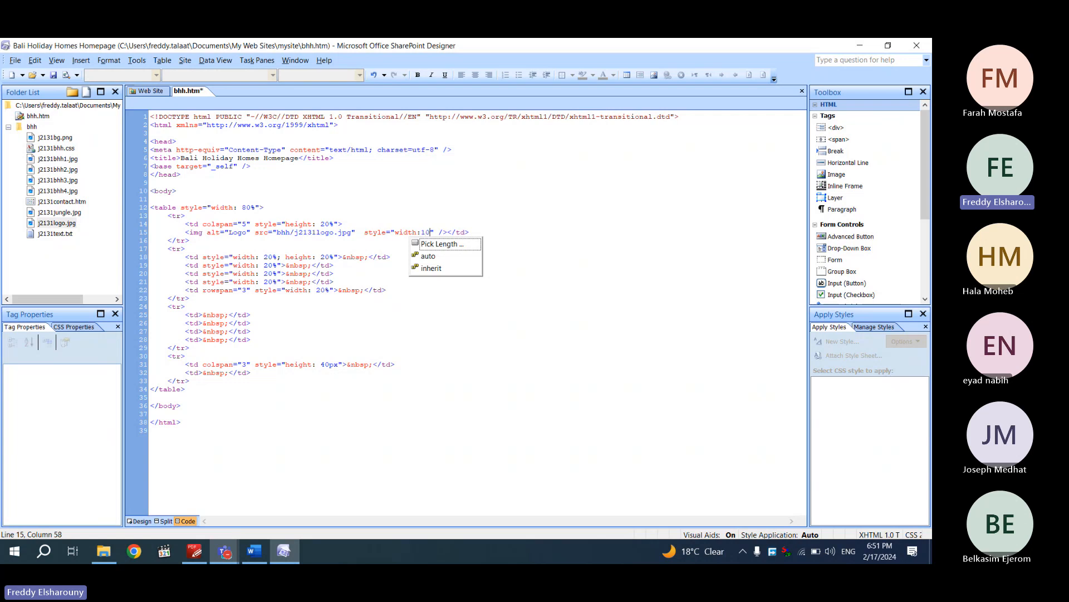
text(%)
click(359, 273)
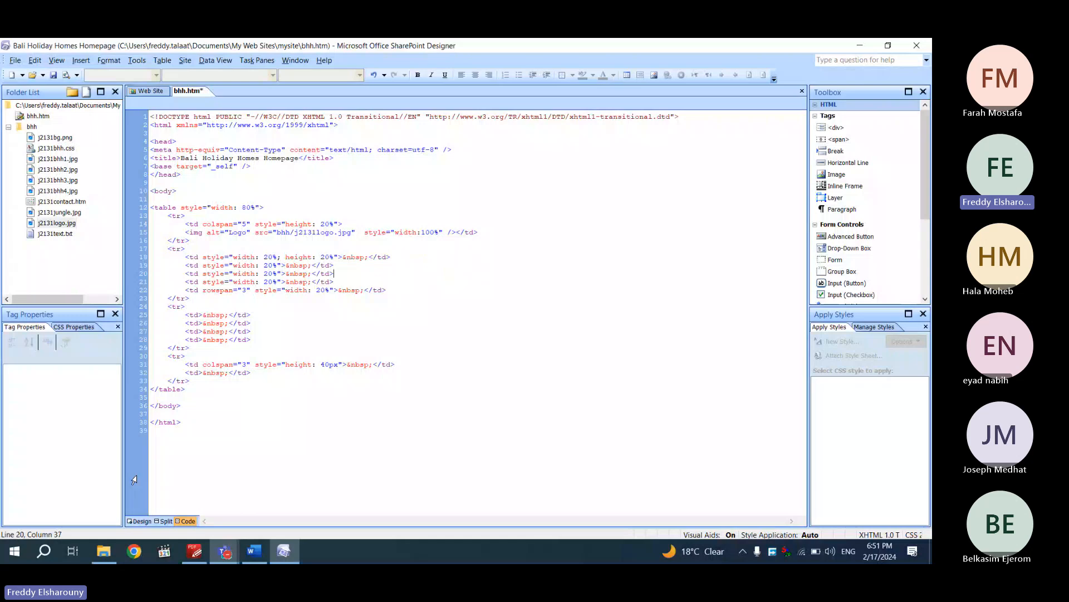
Check the resized logo in Design view and save bhh.htm
click(140, 521)
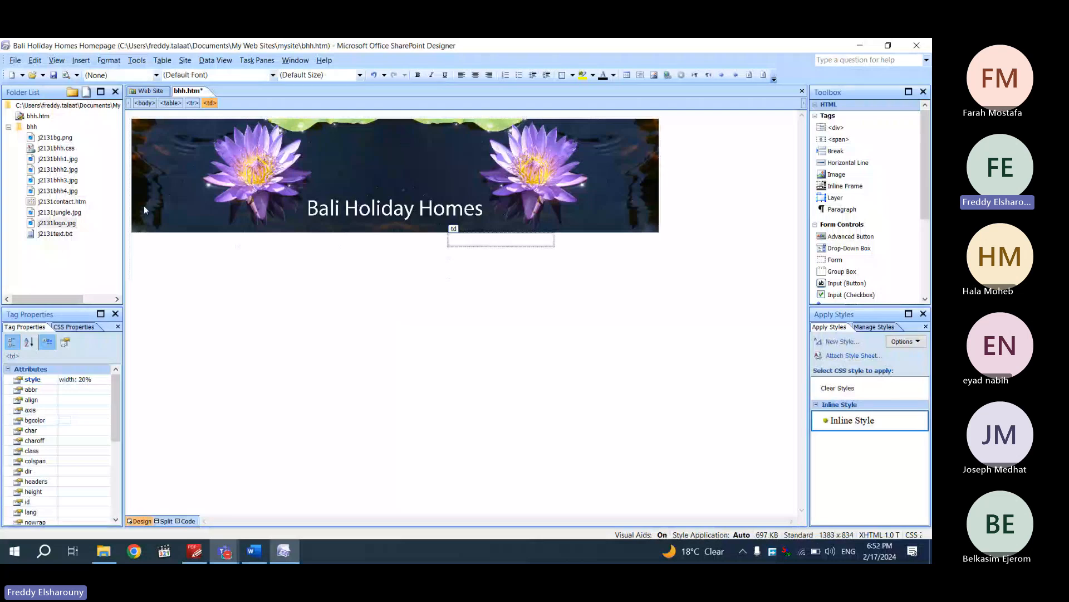
click(405, 195)
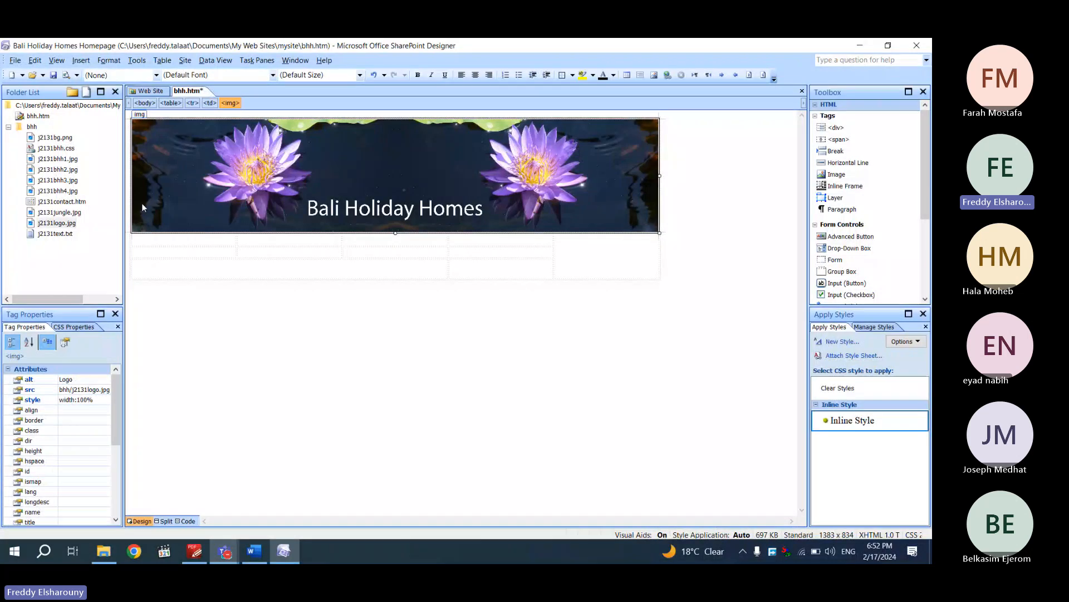
right_click(198, 92)
click(225, 101)
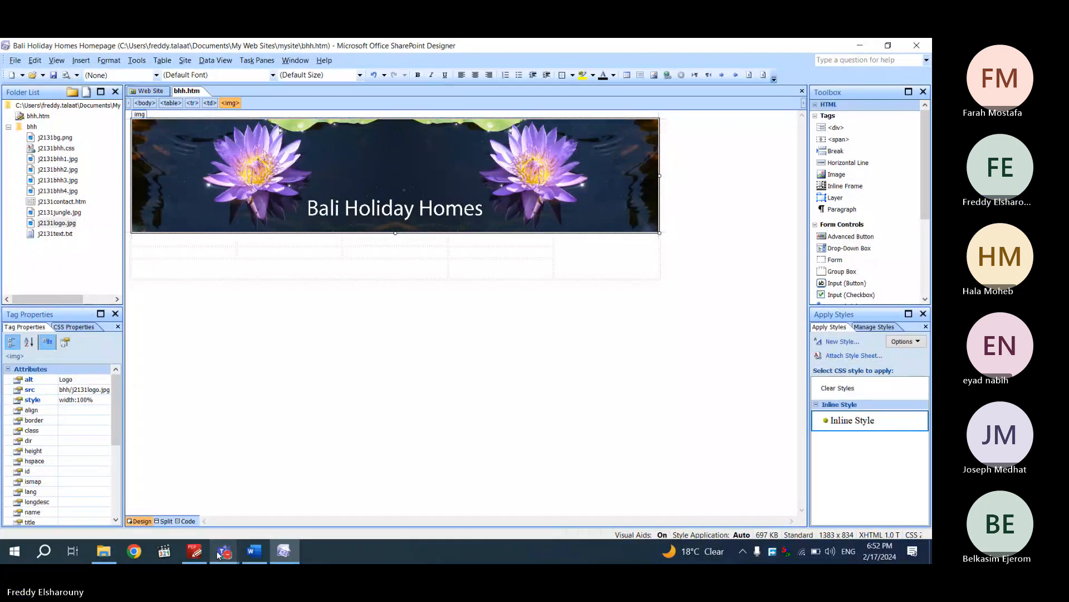
Review the question paper's cell diagram and question 5's image list for cells A–F
click(195, 551)
scroll(390, 334, down, 3)
scroll(244, 472, down, 3)
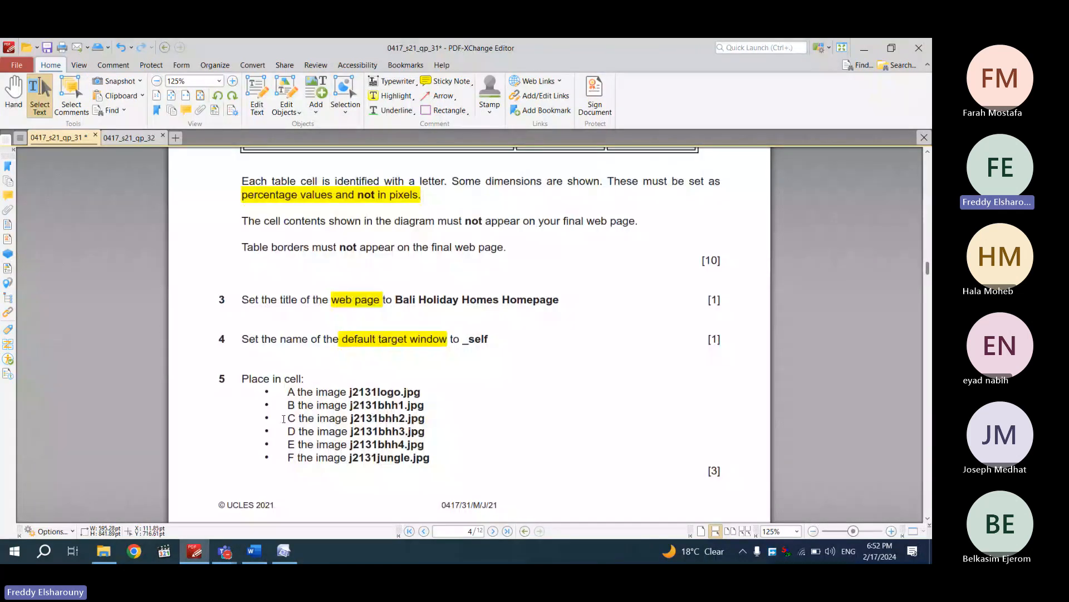
scroll(283, 419, up, 5)
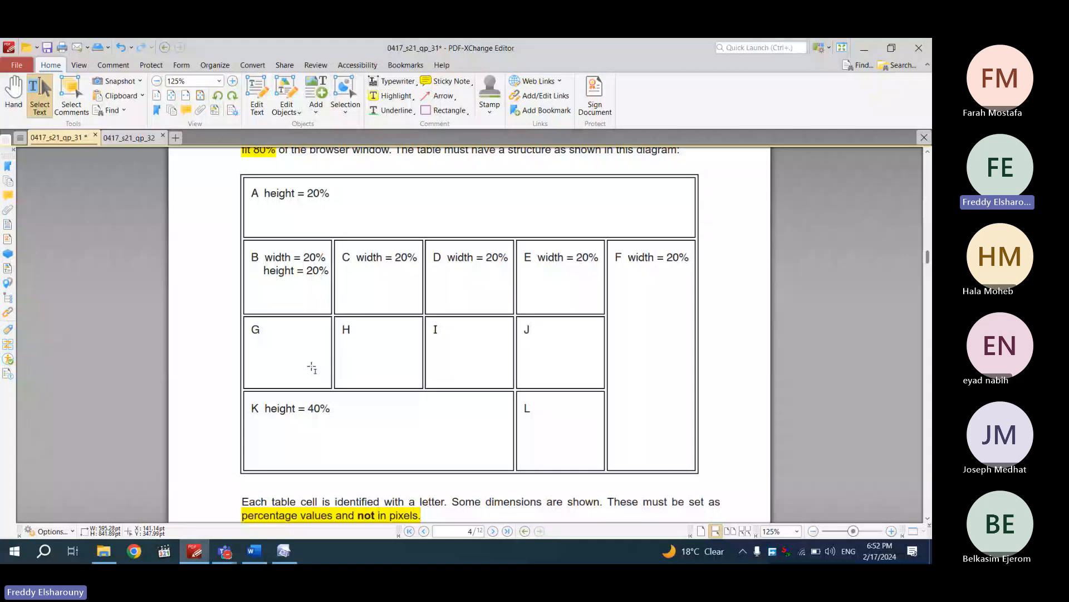
scroll(312, 368, down, 5)
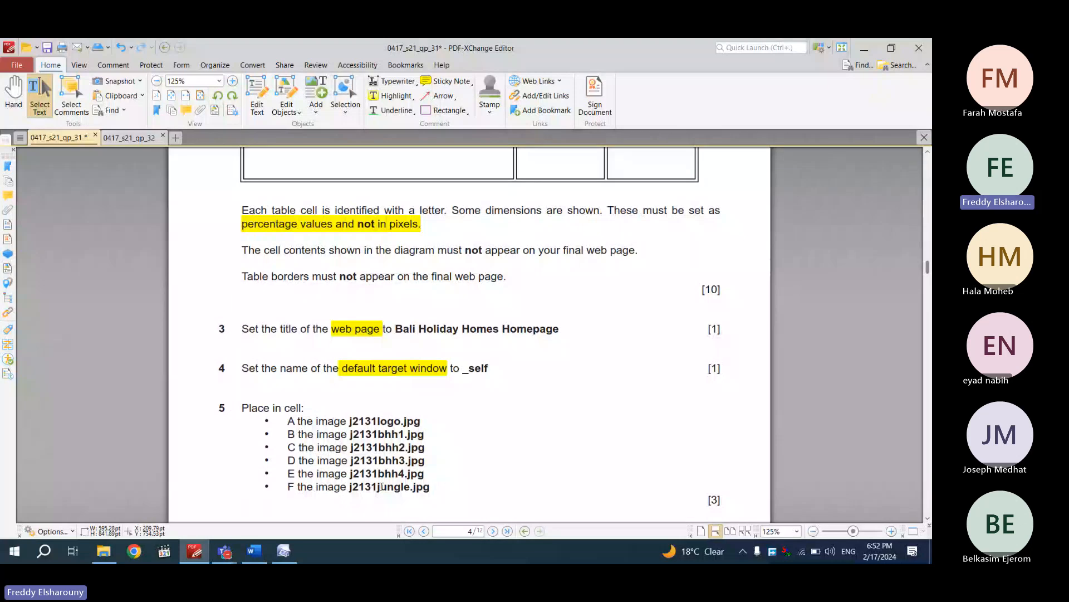
Insert j2131bhh1.jpg into the first cell below the banner with alternate text 'BHH1'
click(296, 547)
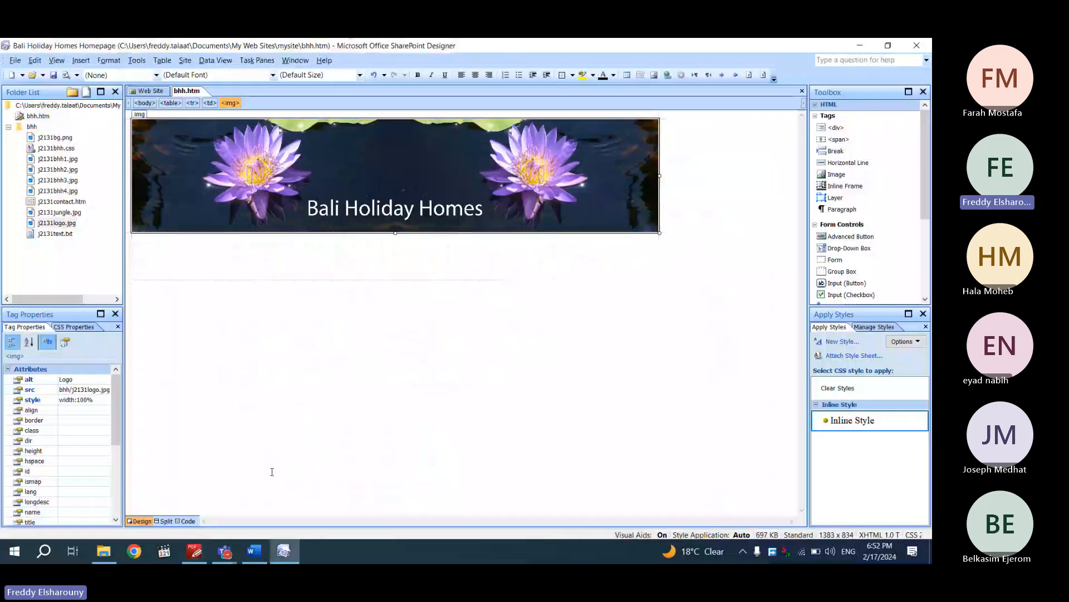
click(150, 260)
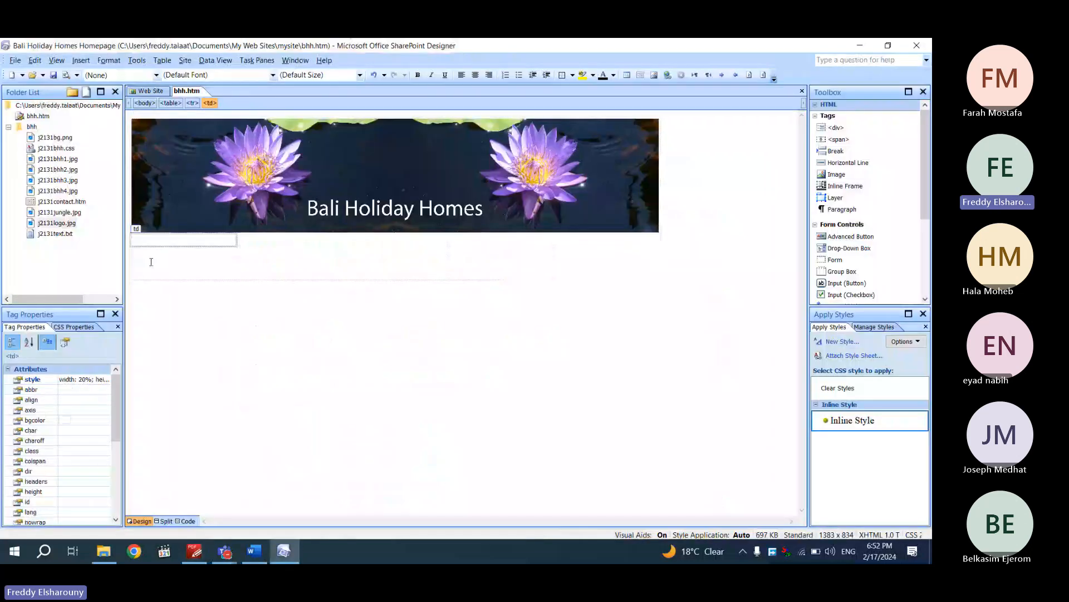
drag(54, 163, 201, 246)
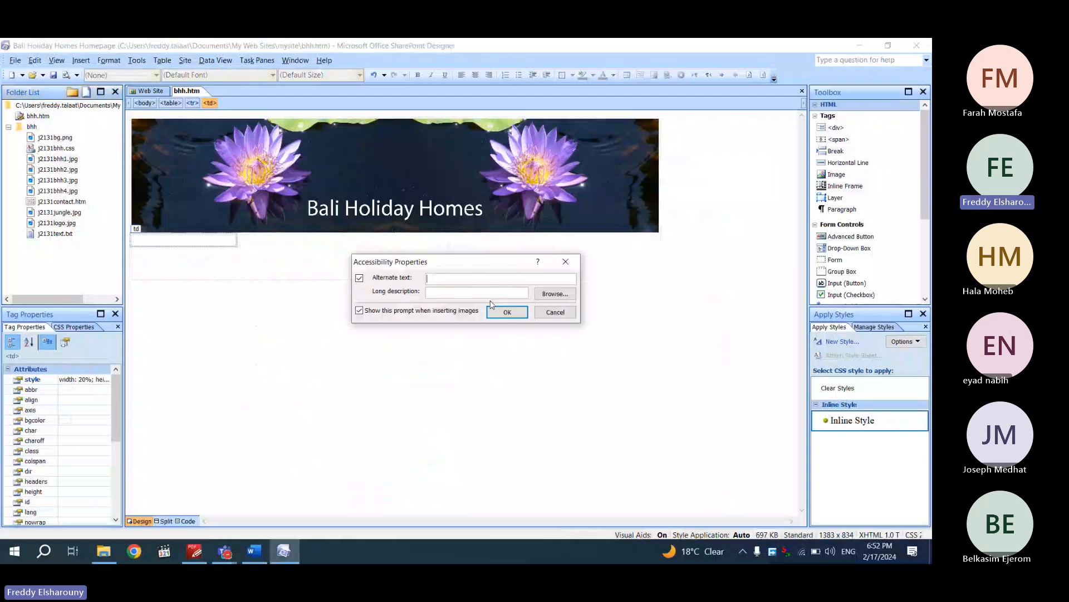
text(BHH1)
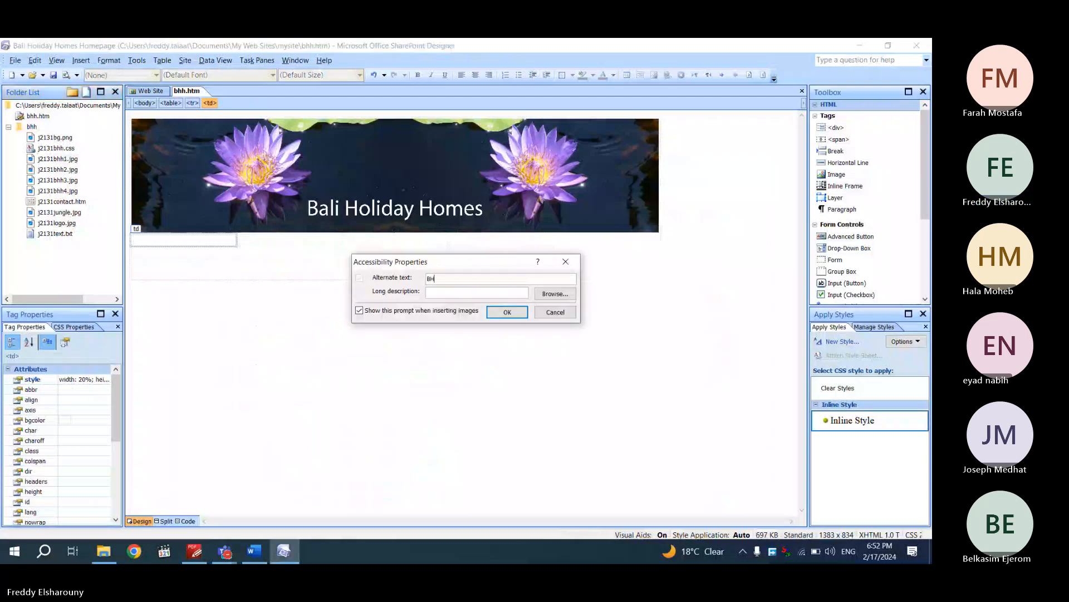
click(507, 312)
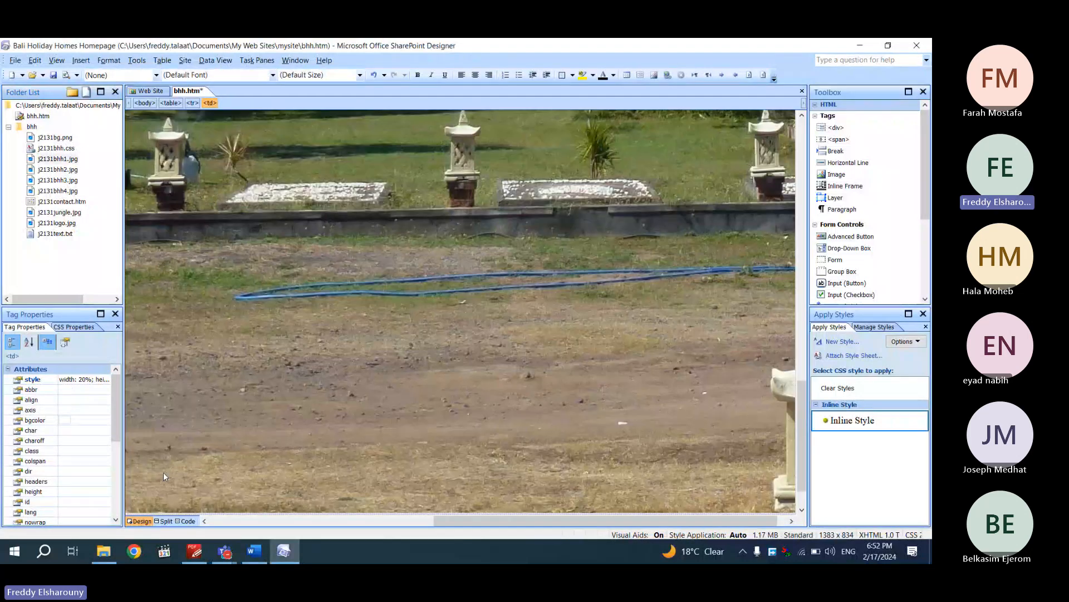
In Code view, replace the photo's width and height with style="width:100%", then recheck Design view
click(185, 521)
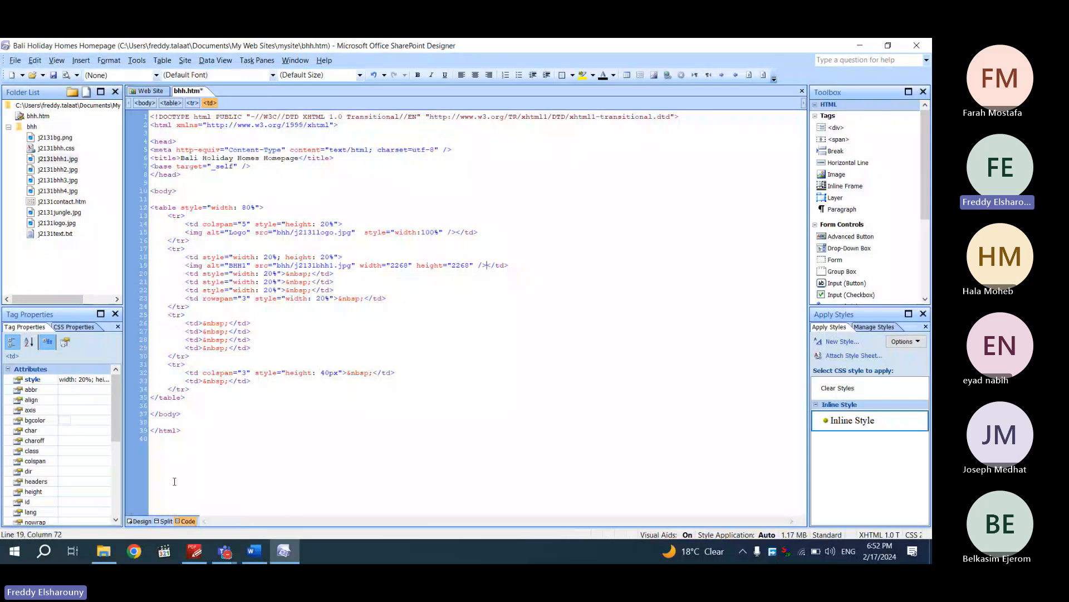
click(139, 521)
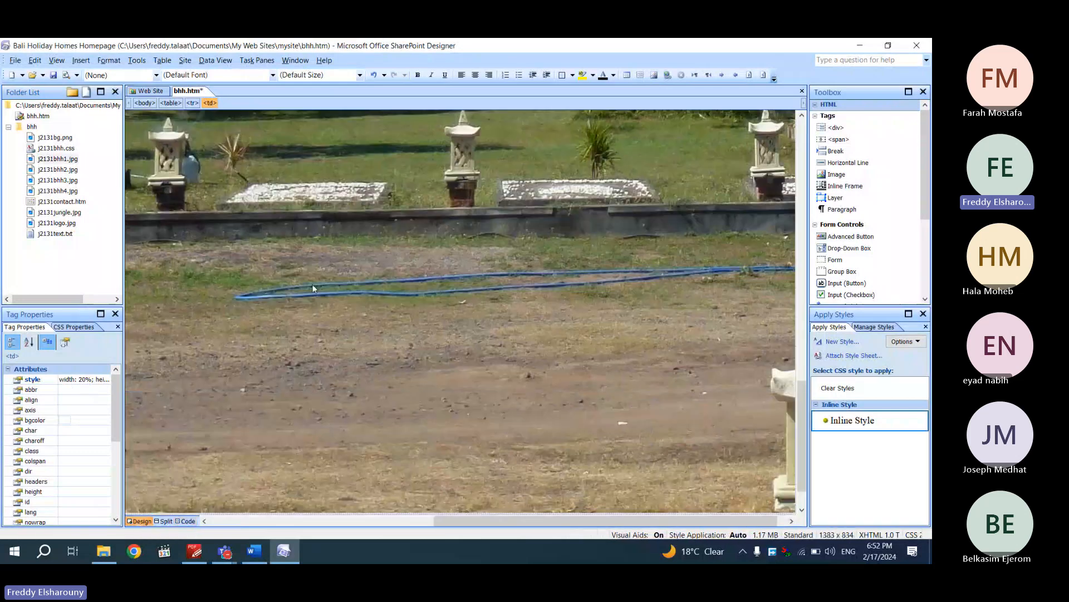
click(312, 288)
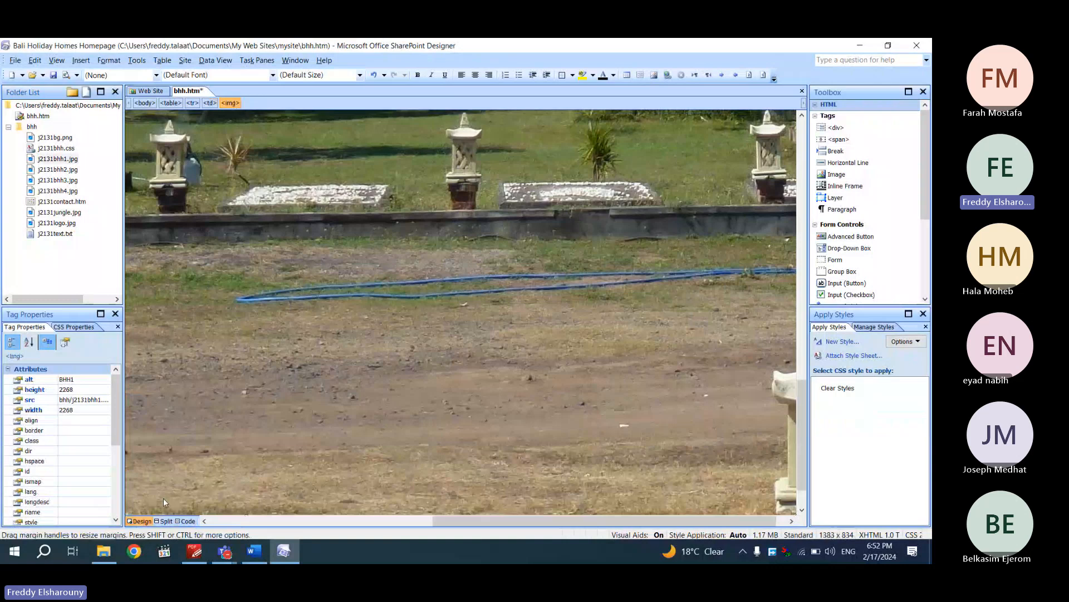
click(185, 521)
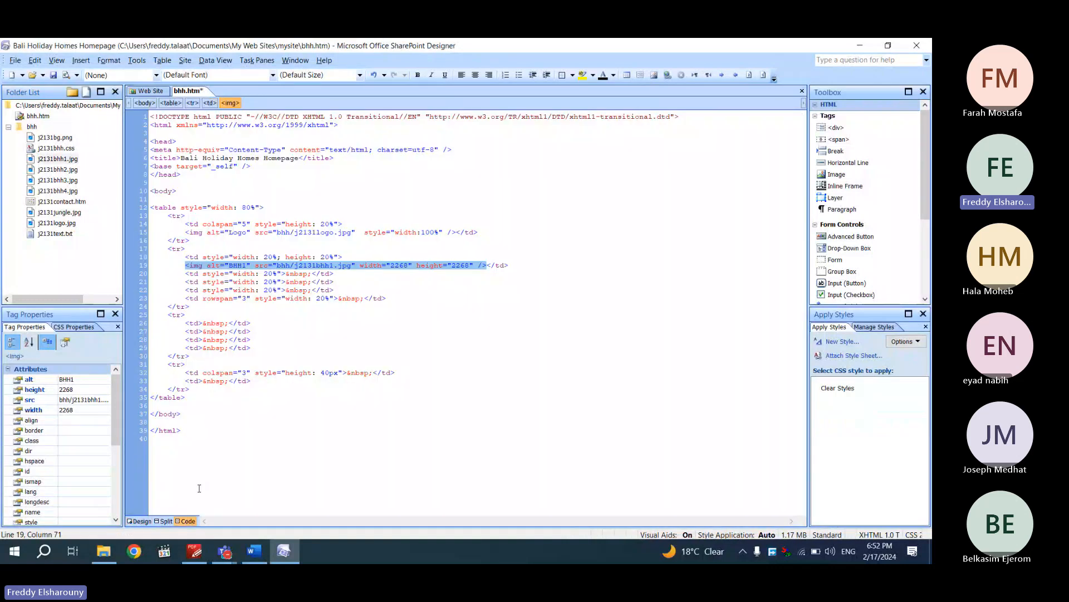
drag(360, 265, 475, 266)
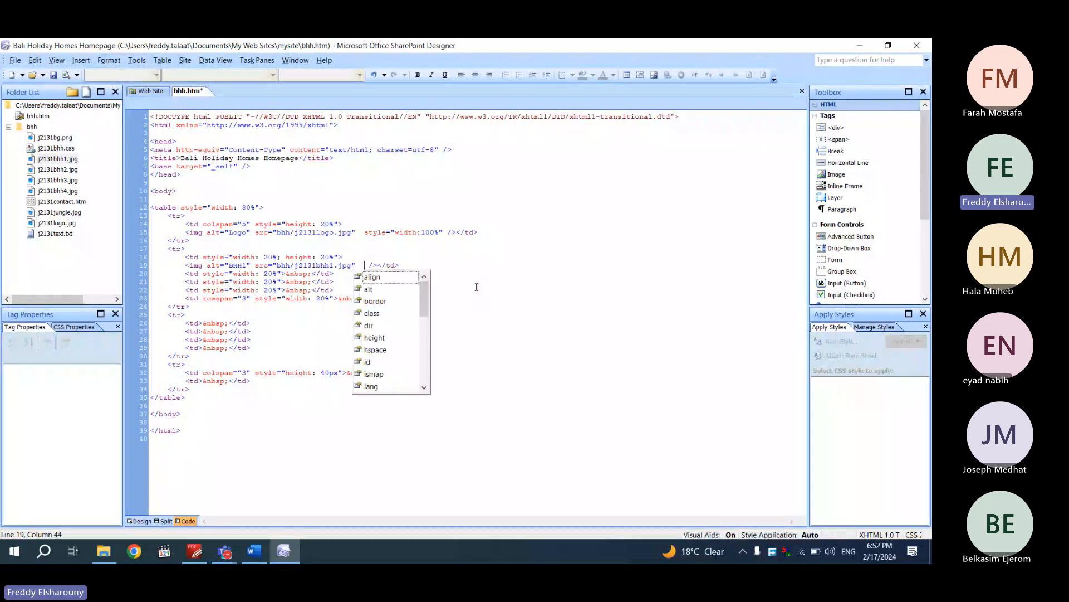
text(sty)
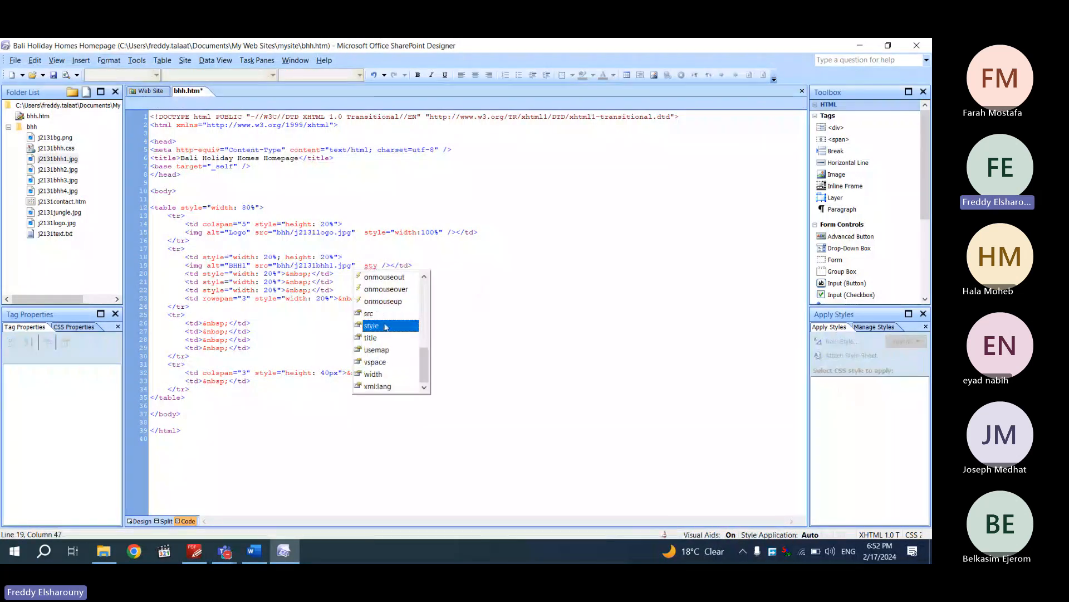
key(Return)
text(wi)
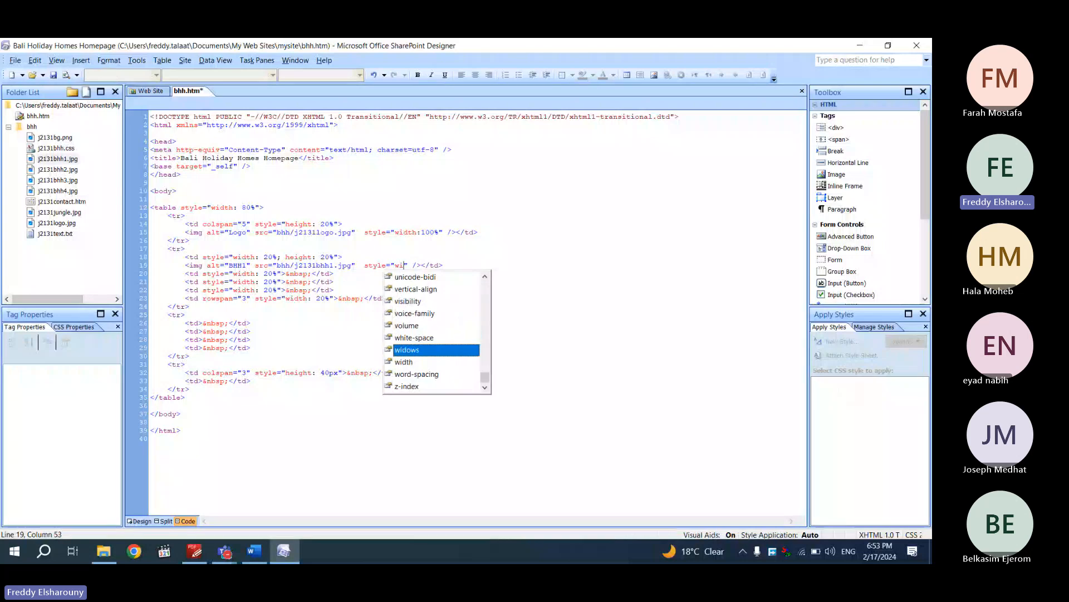
click(399, 362)
key(Return)
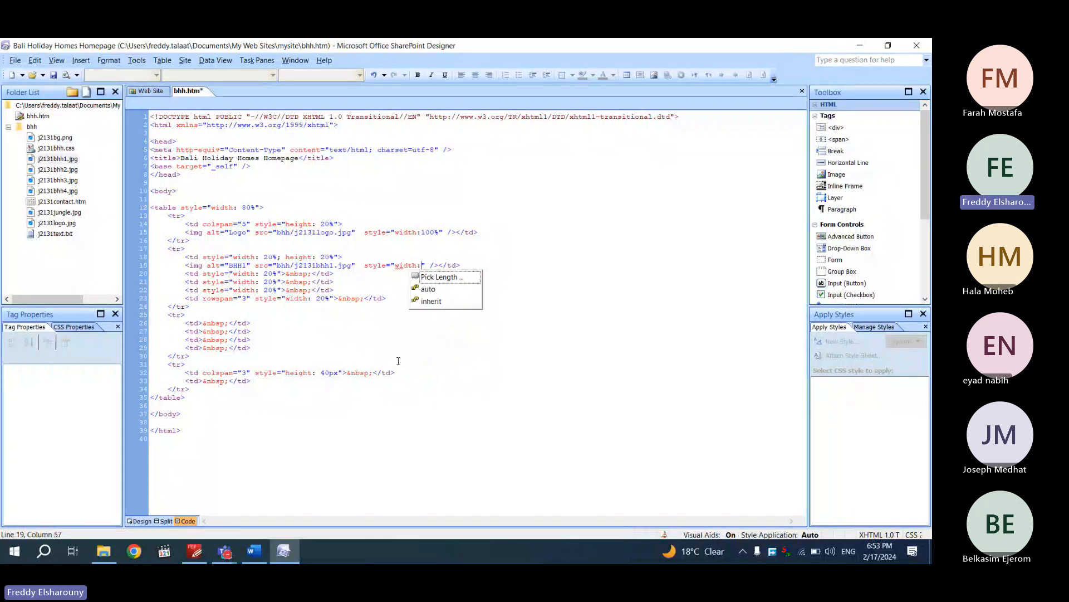
text(100)
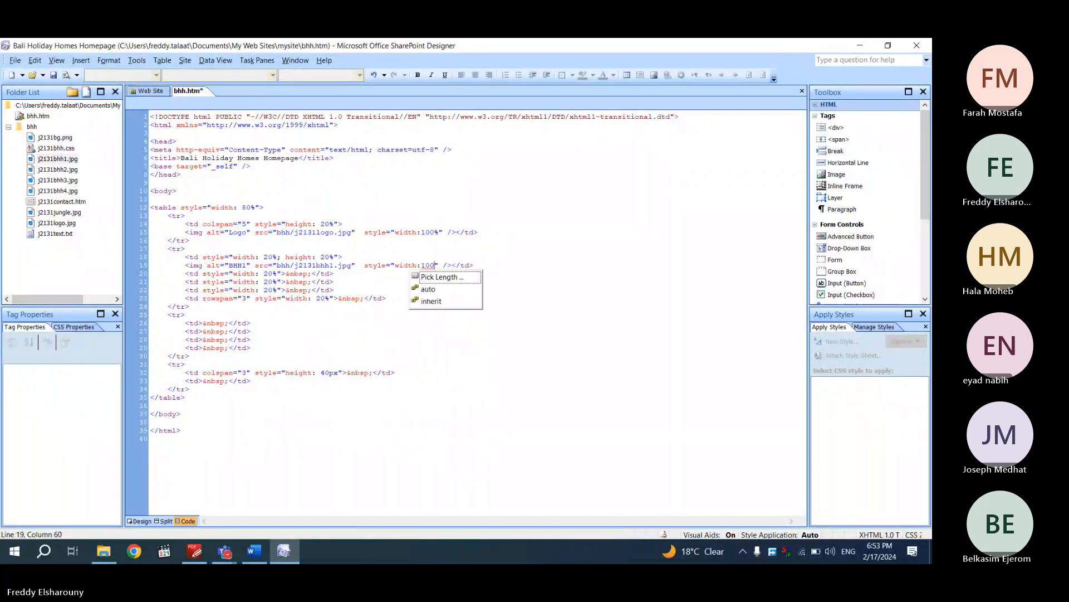
text(%)
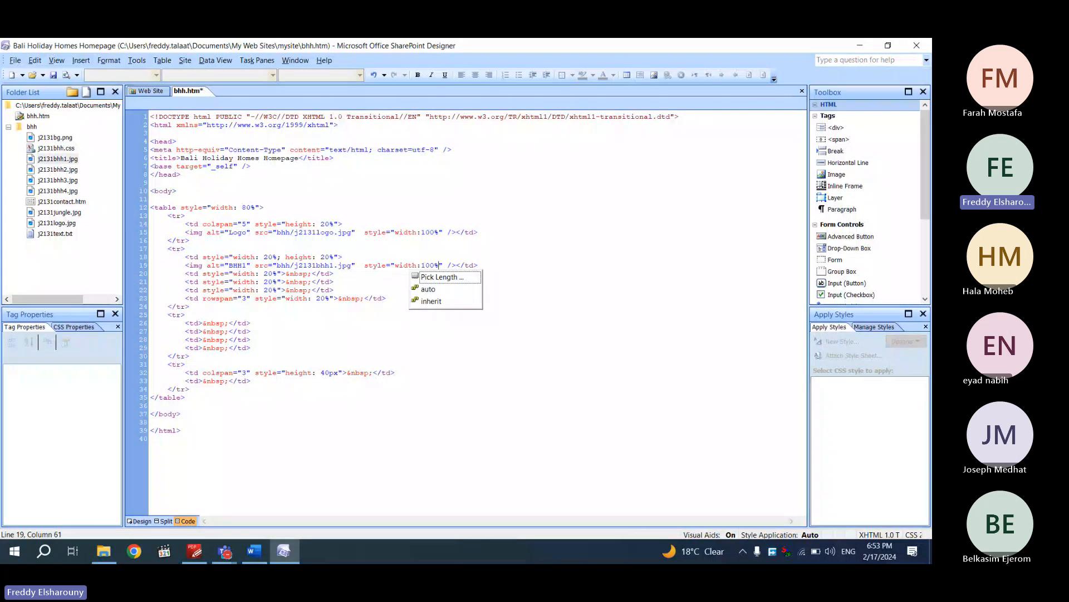
click(149, 522)
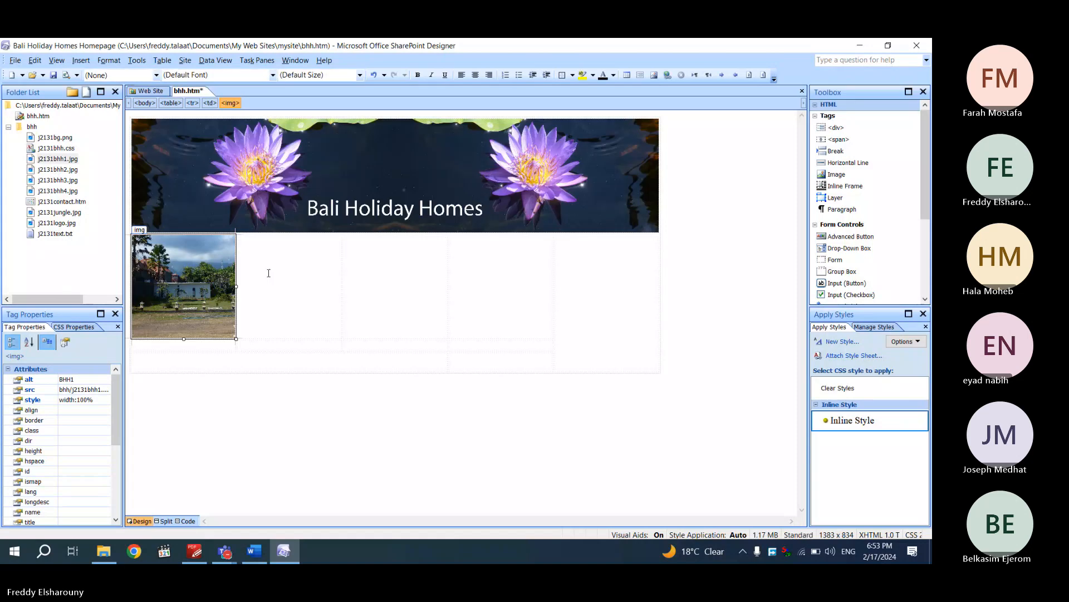
Place j2131bhh2.jpg into the second cell with alternate text BHH2
drag(62, 170, 279, 284)
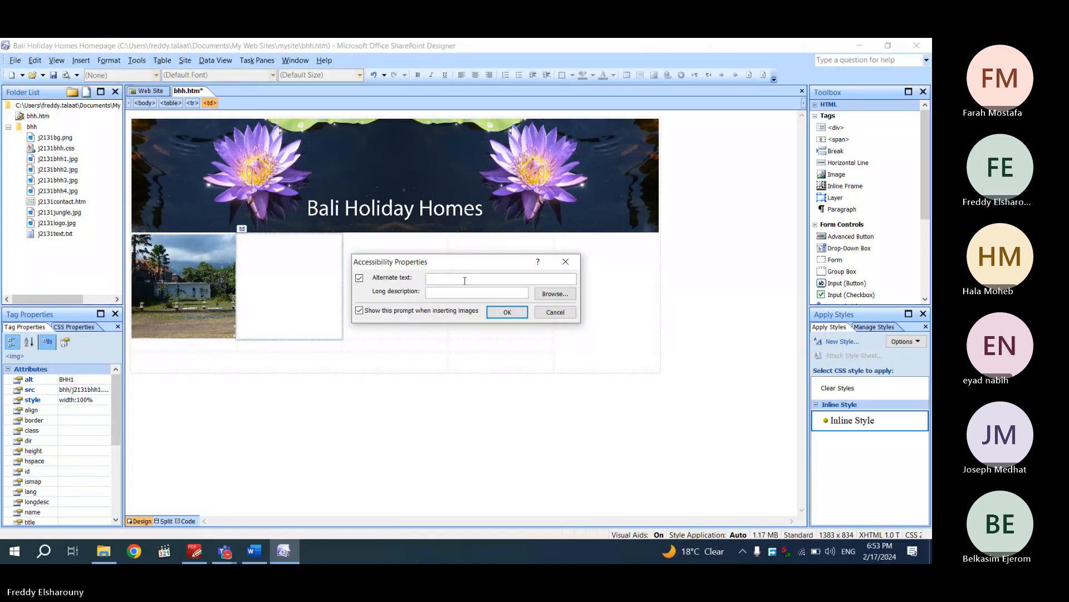
text(BHH2)
click(502, 309)
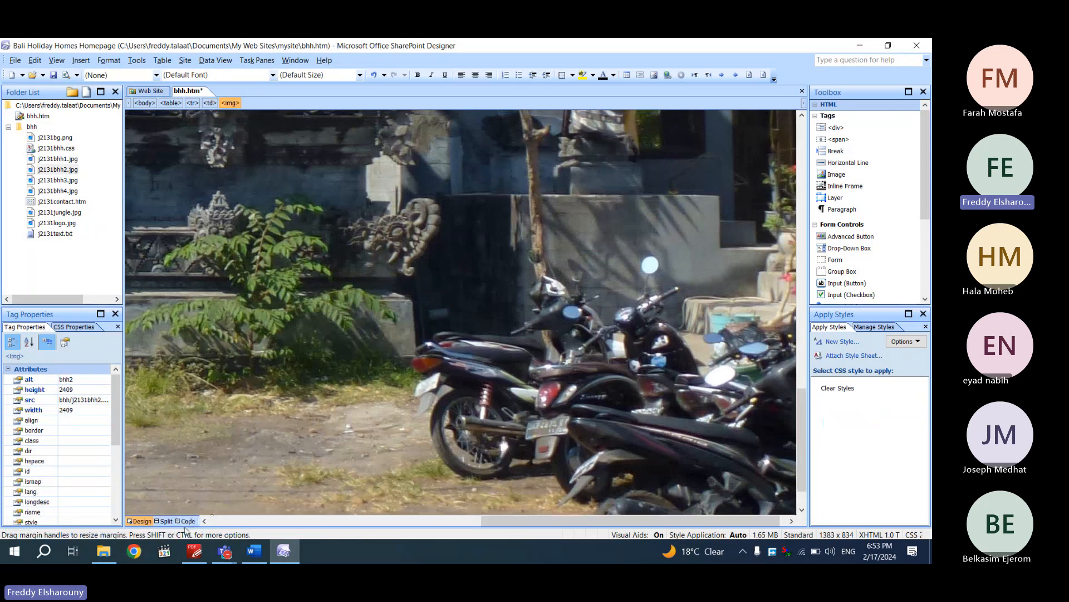
Replace the bhh2 photo's fixed width and height with the first photo's width:100% style
click(187, 521)
click(366, 264)
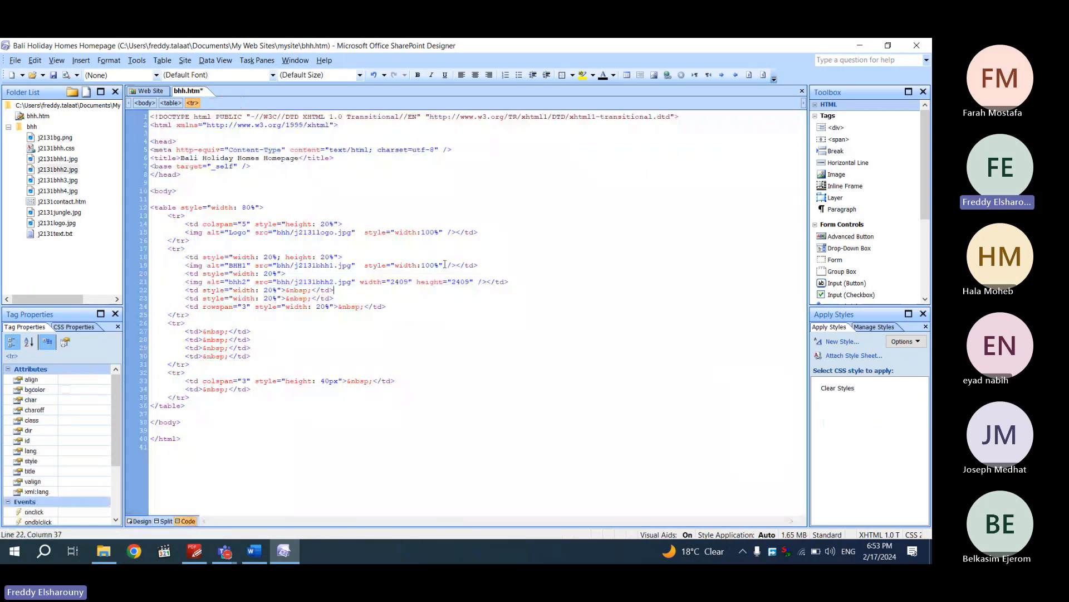
double_click(365, 264)
key(ctrl+c)
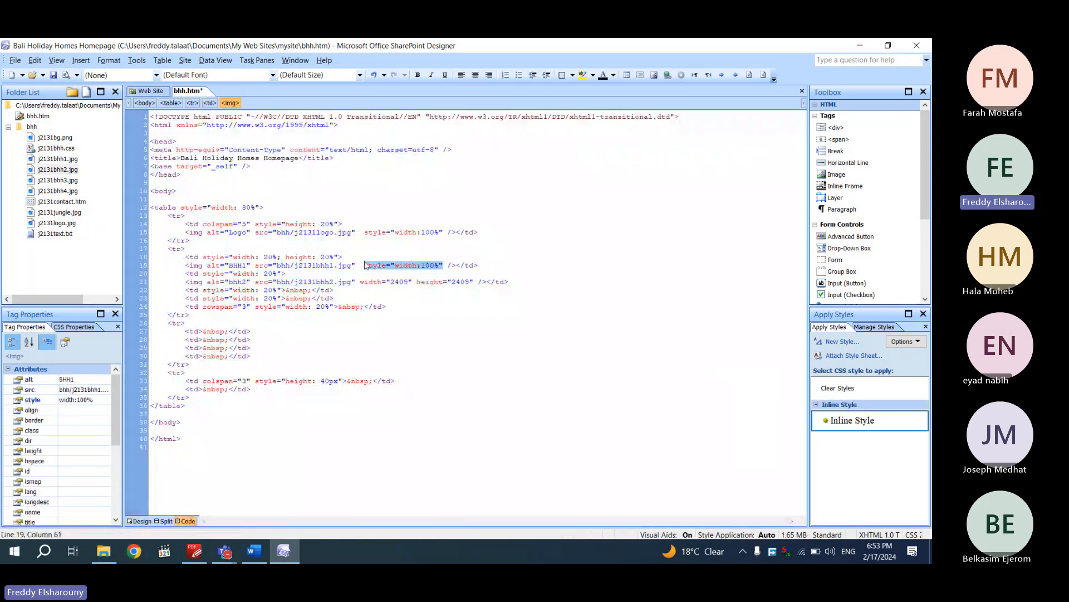
drag(360, 282, 472, 282)
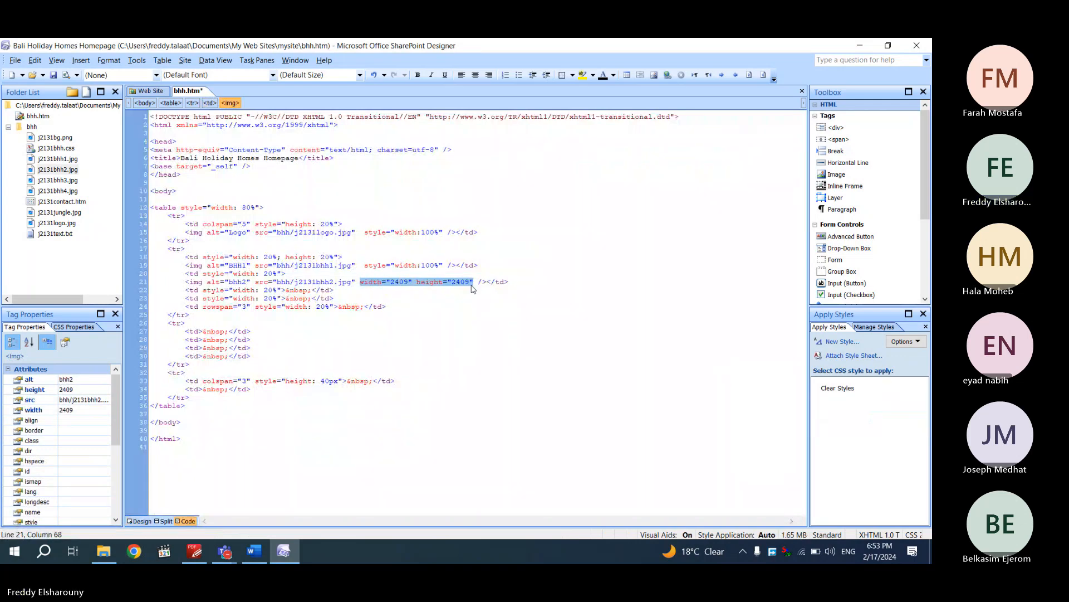
key(ctrl+v)
click(139, 521)
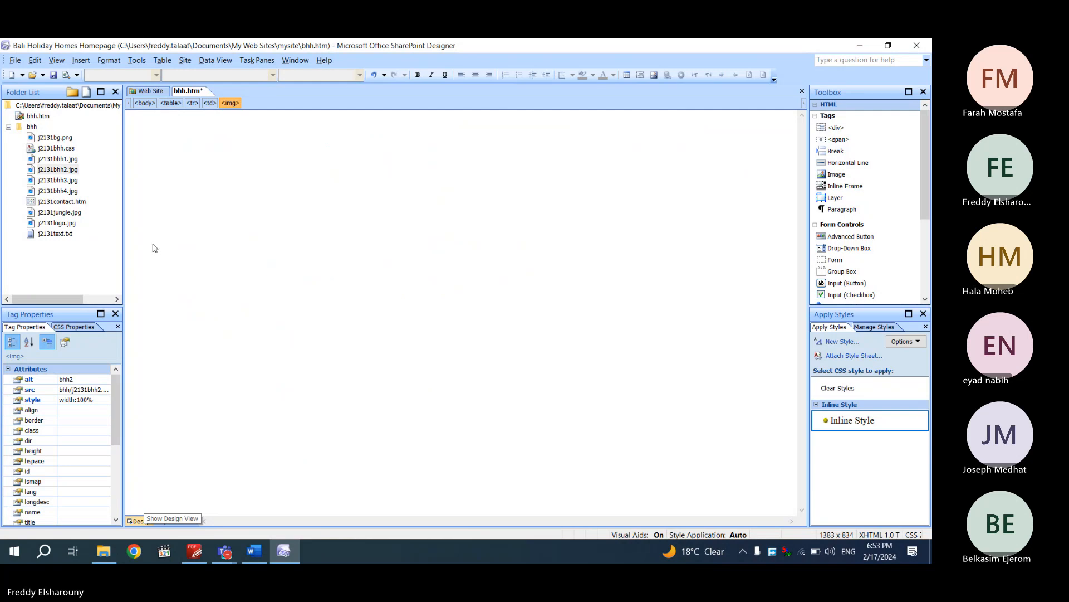
Save bhh.htm, then place j2131bhh3.jpg into the third cell with alternate text bhh3
right_click(186, 91)
click(209, 98)
drag(57, 180, 401, 295)
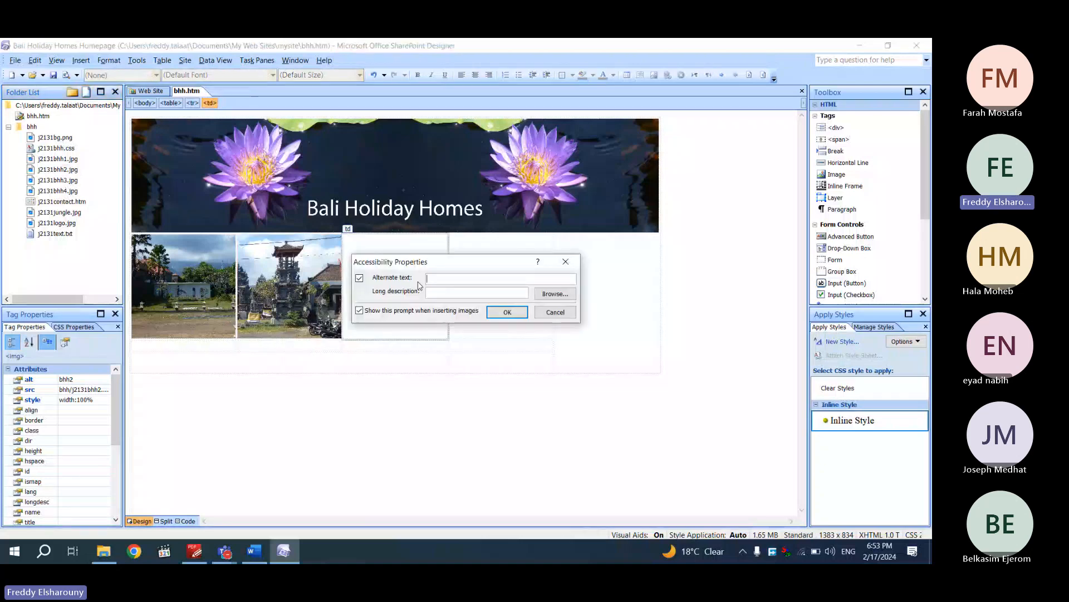
text(bhh3)
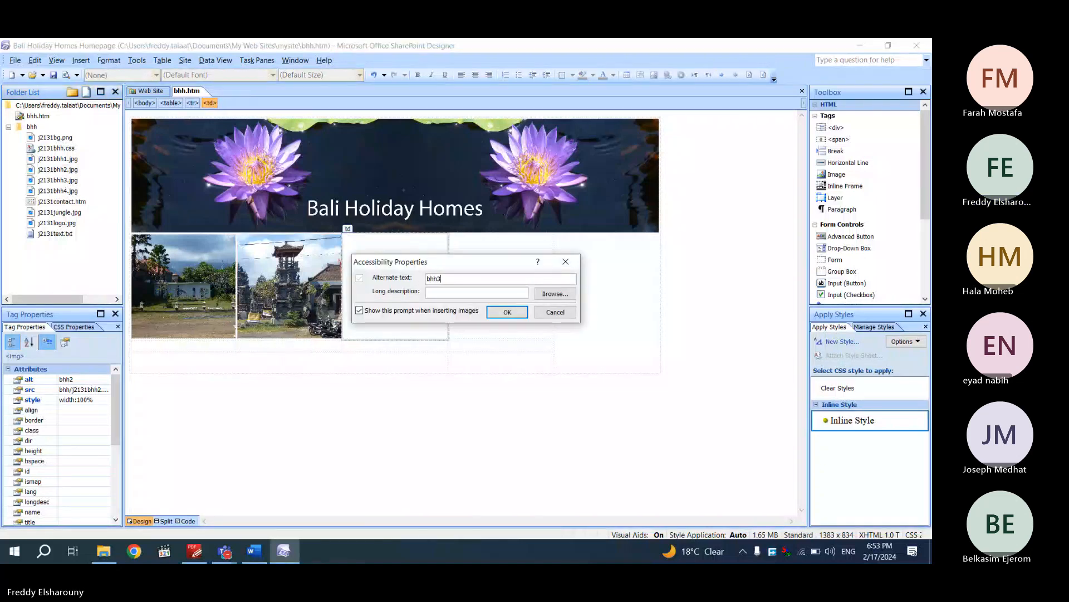
click(503, 313)
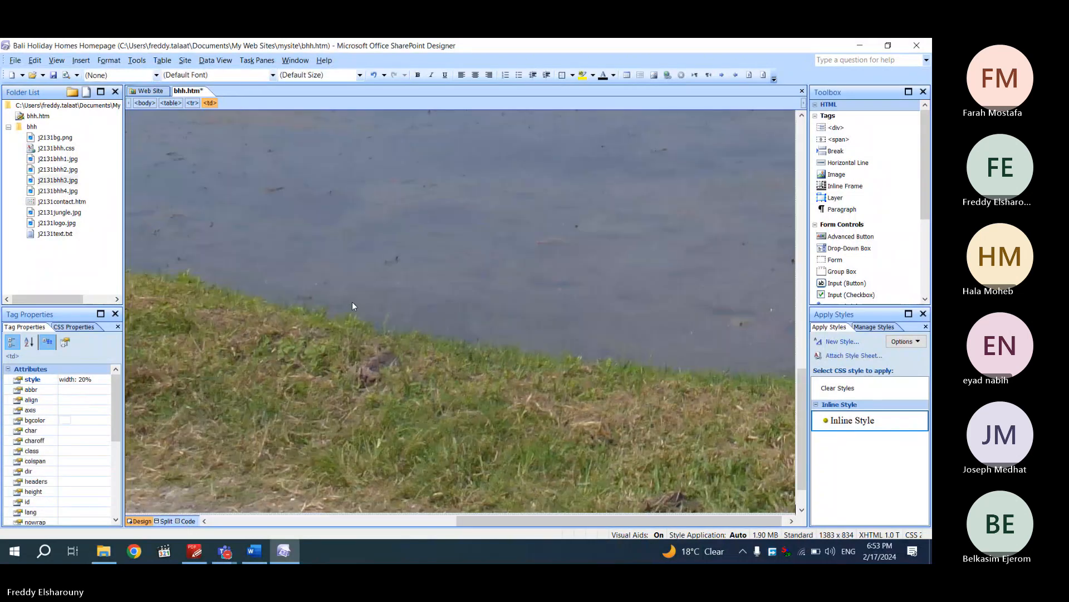
Replace the bhh3 photo's fixed width and height with a width:100% style
click(352, 303)
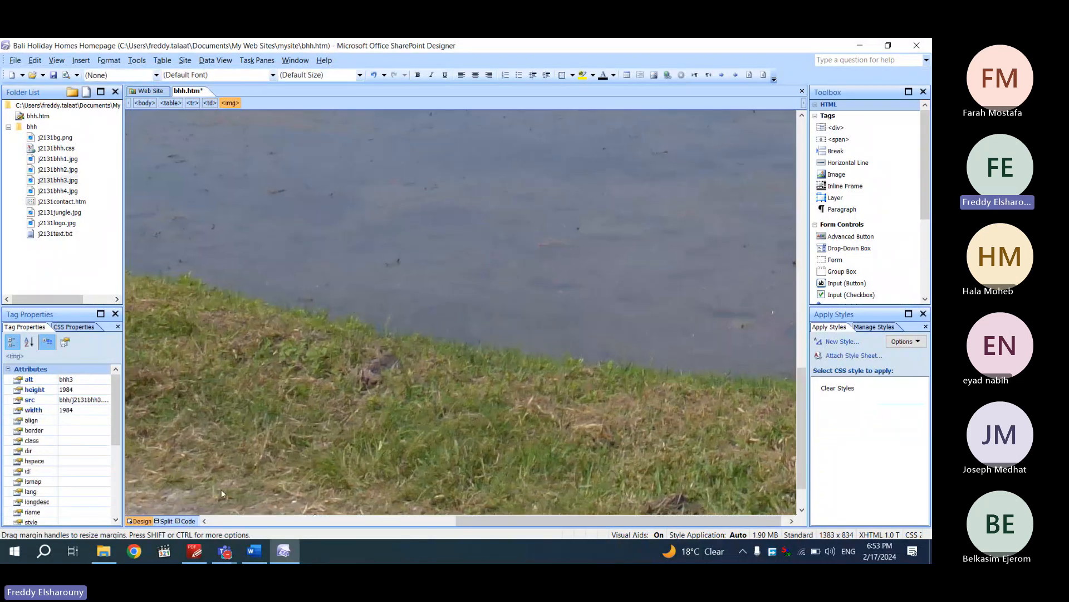
click(186, 521)
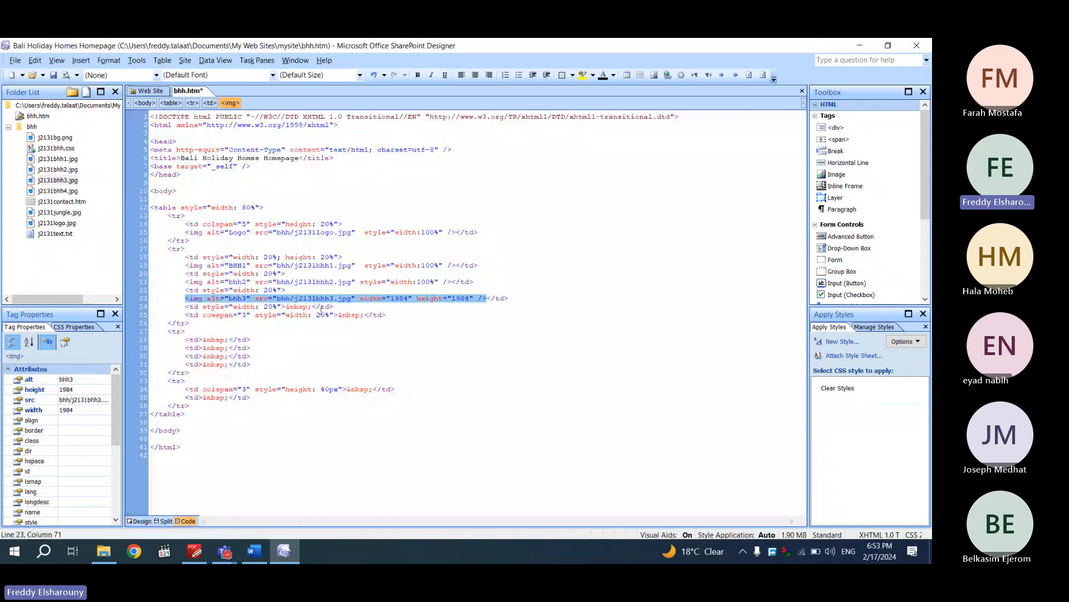
drag(359, 301, 475, 299)
key(ctrl+v)
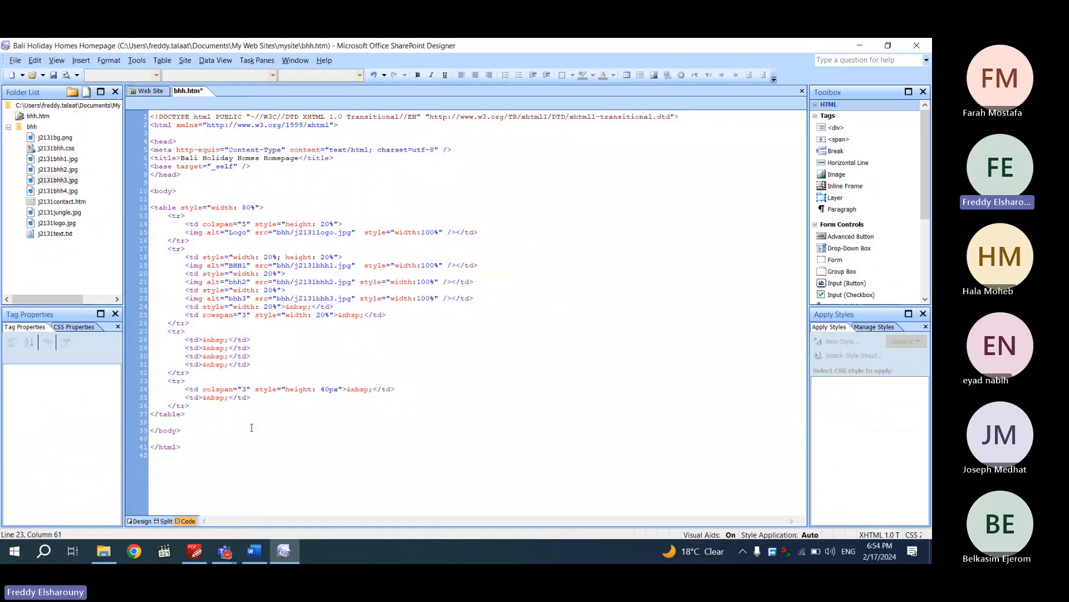
click(140, 521)
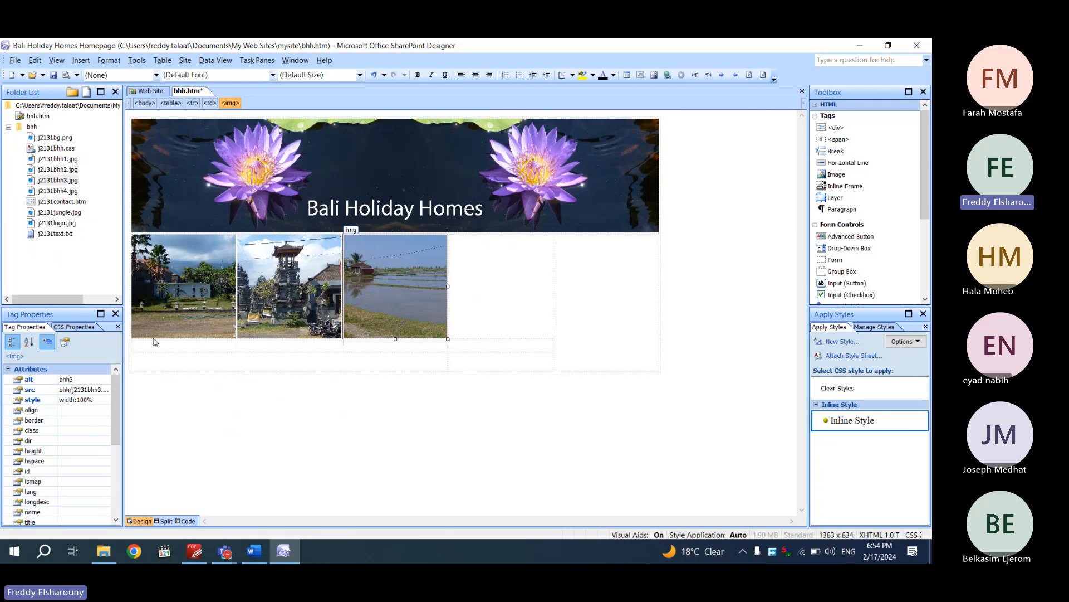
Place j2131bhh4.jpg into the fourth cell with its alternate text
drag(58, 191, 492, 301)
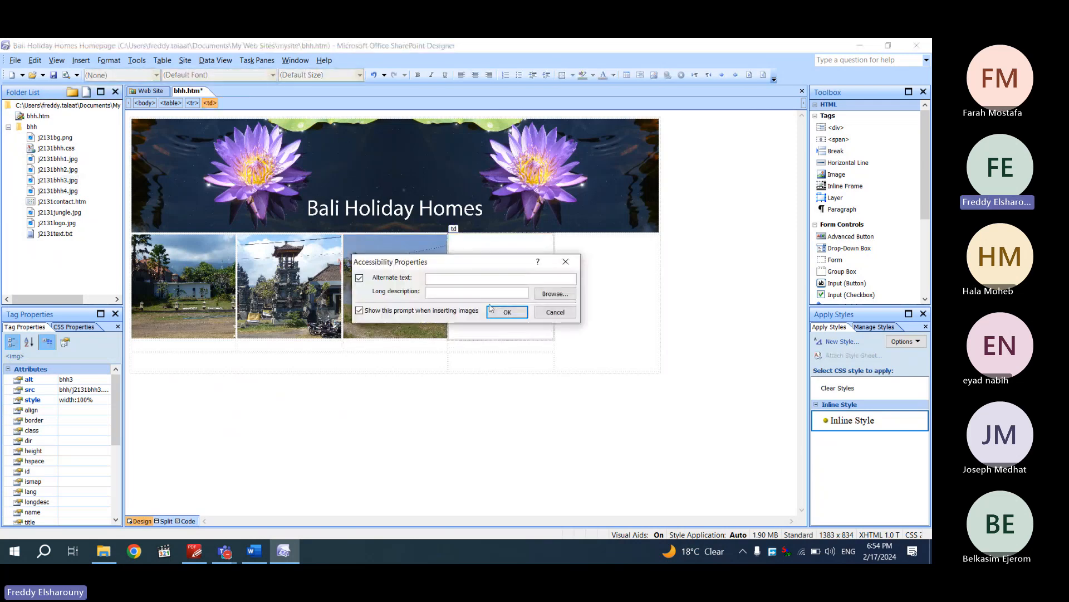
text(bhh4)
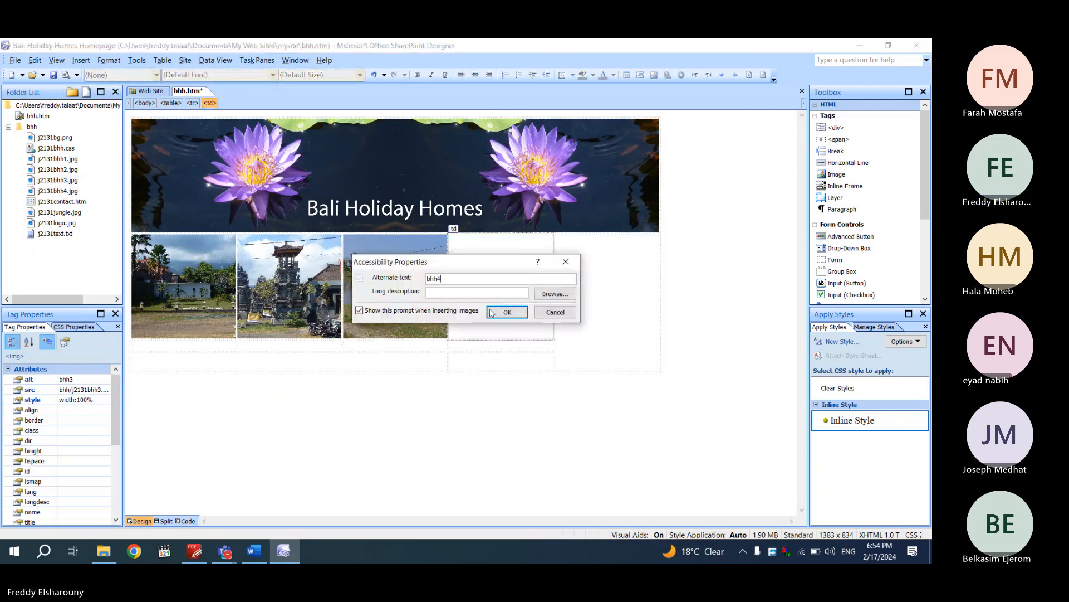
click(507, 312)
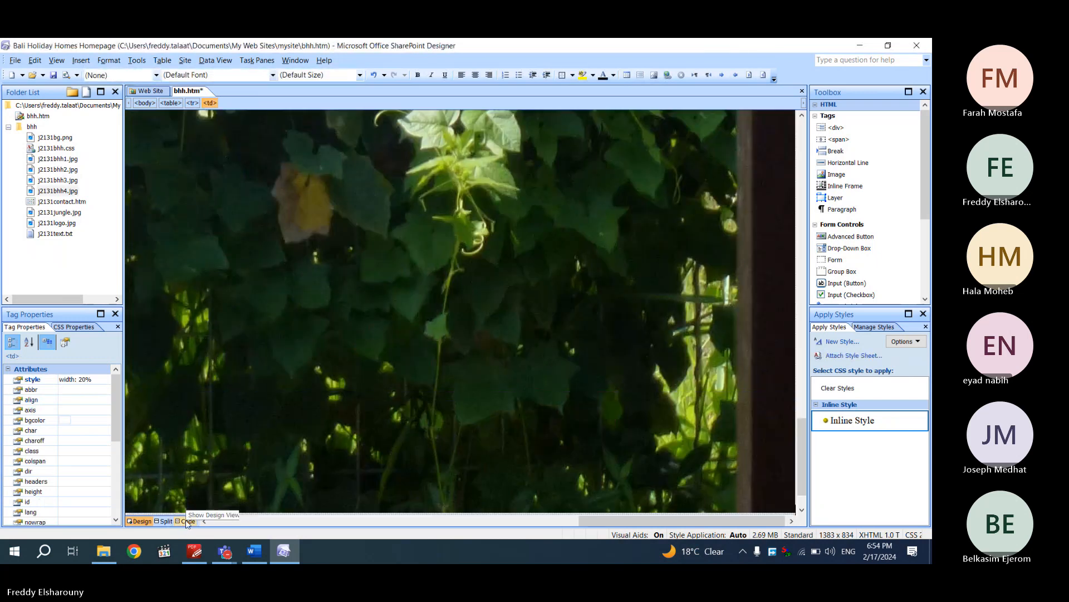
Swap the fourth photo's 3189-pixel width and height for a width:100% style
click(187, 521)
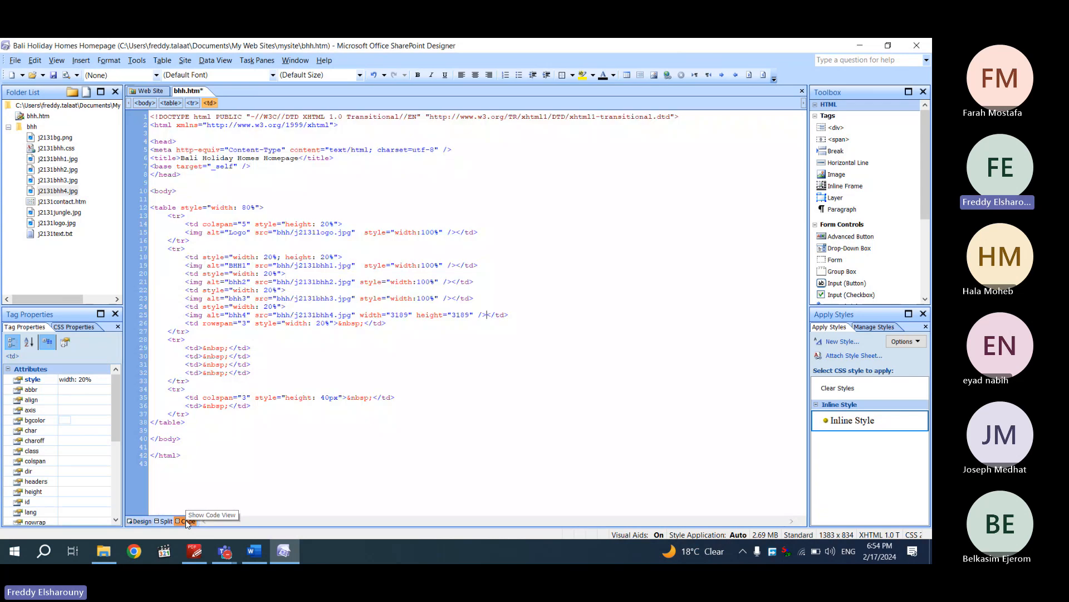
drag(474, 315, 361, 313)
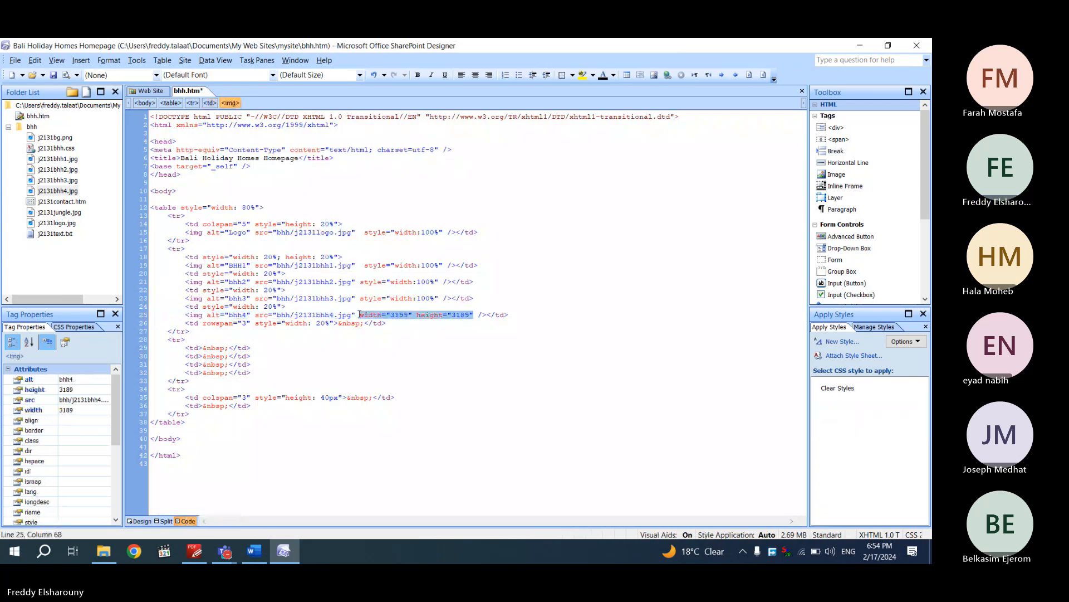
key(ctrl+v)
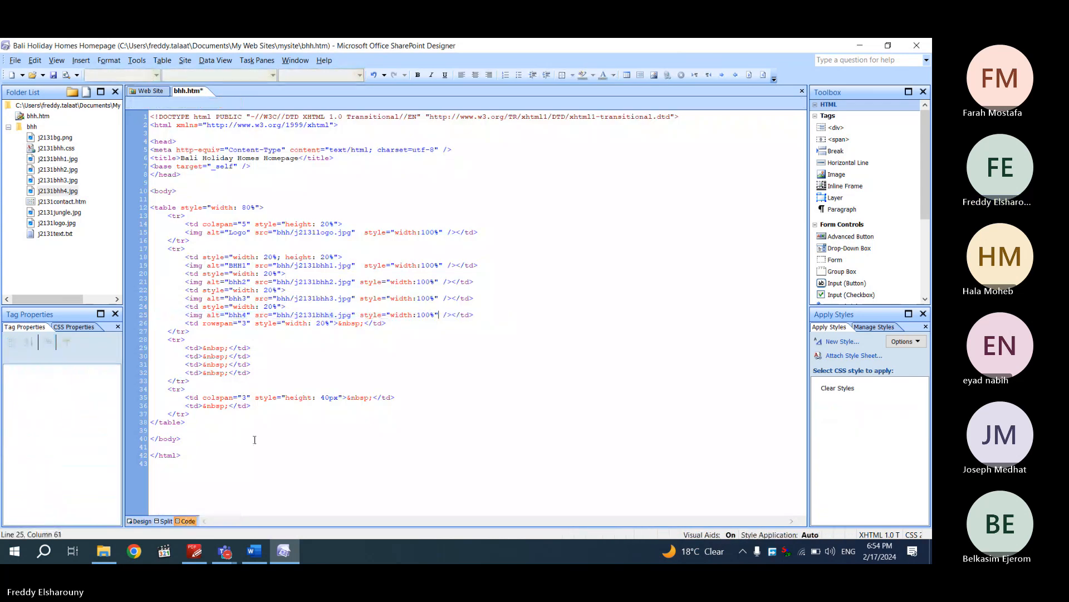
click(140, 521)
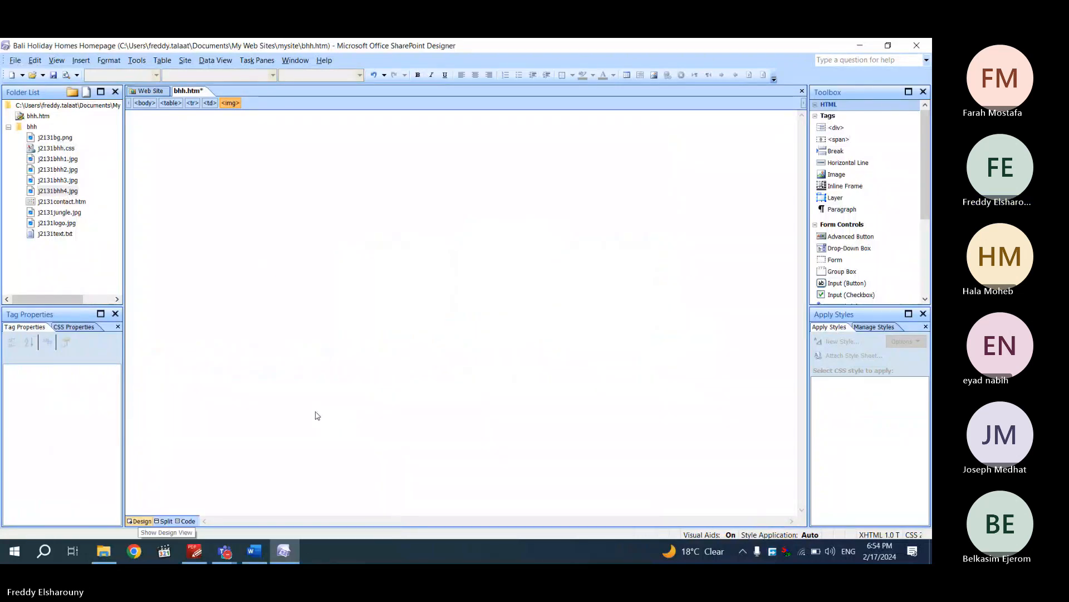
Review questions 3–5 on page 4, listing images j2131logo to j2131jungle for cells A to F
click(194, 551)
scroll(336, 437, down, 1)
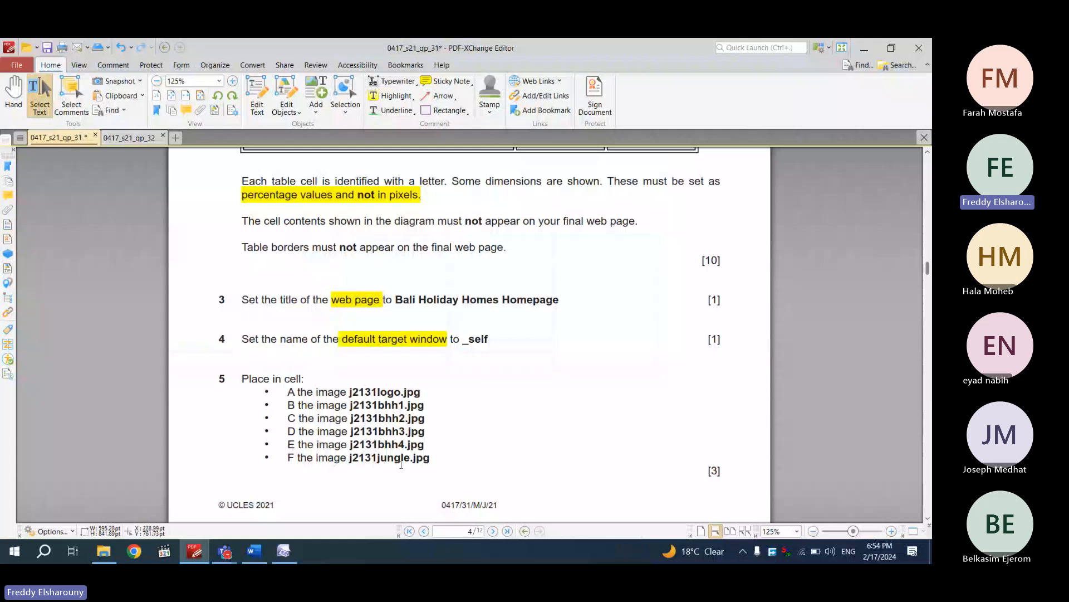
scroll(400, 463, up, 12)
scroll(643, 348, down, 10)
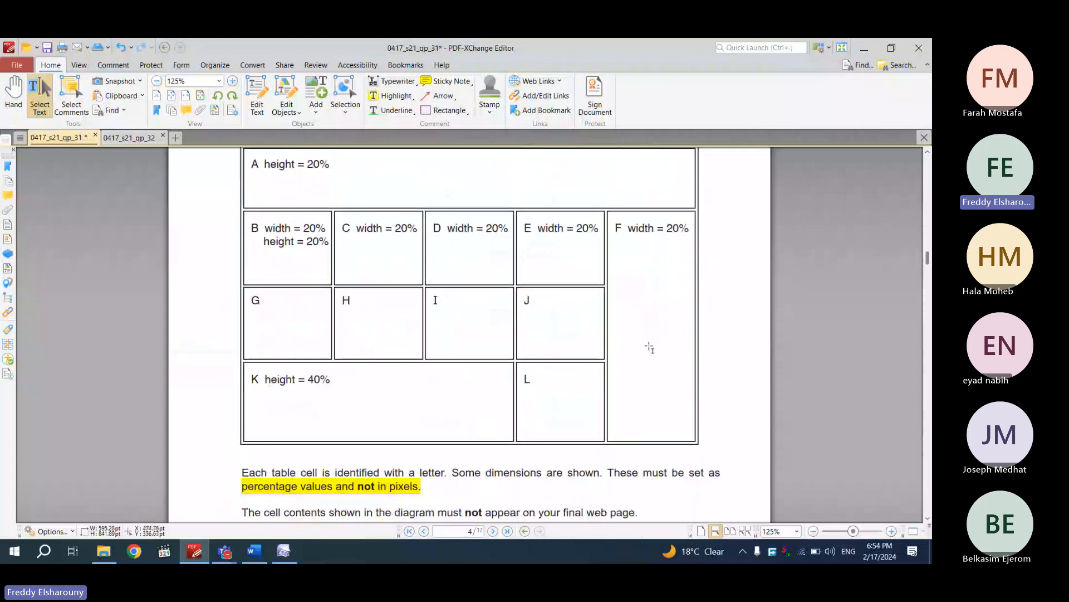
click(284, 550)
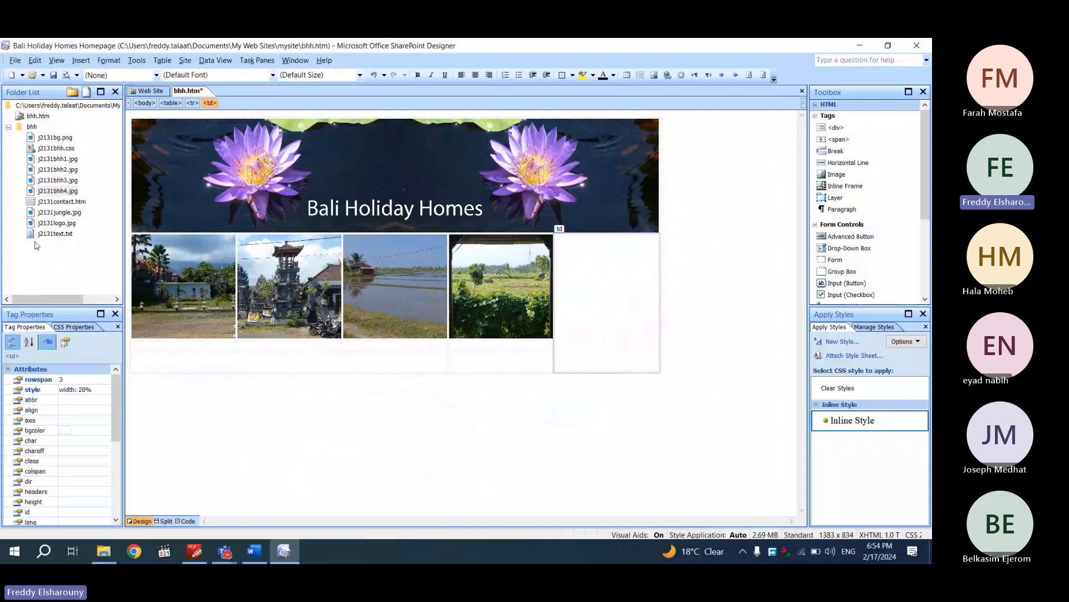
Place j2131jungle.jpg into the tall right-hand cell F with alternate text Jungle
drag(59, 212, 590, 301)
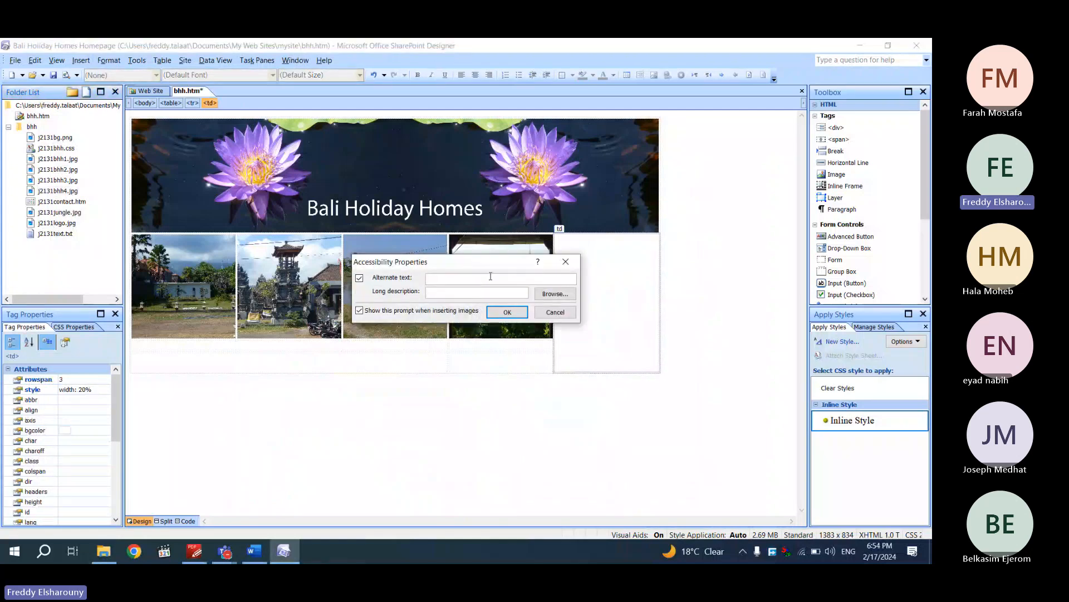
text(Jungle)
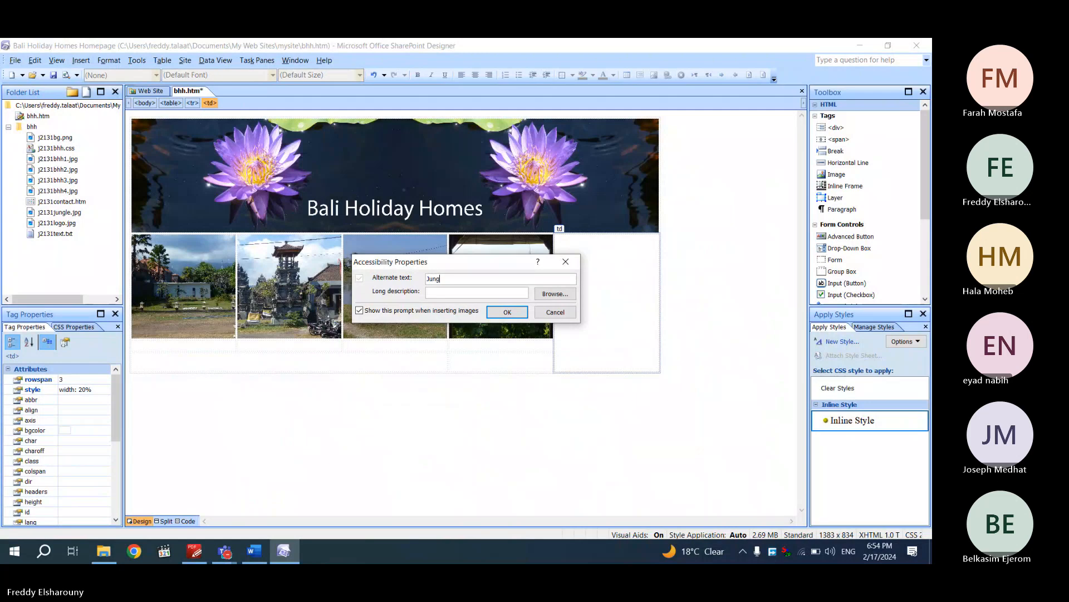
click(504, 311)
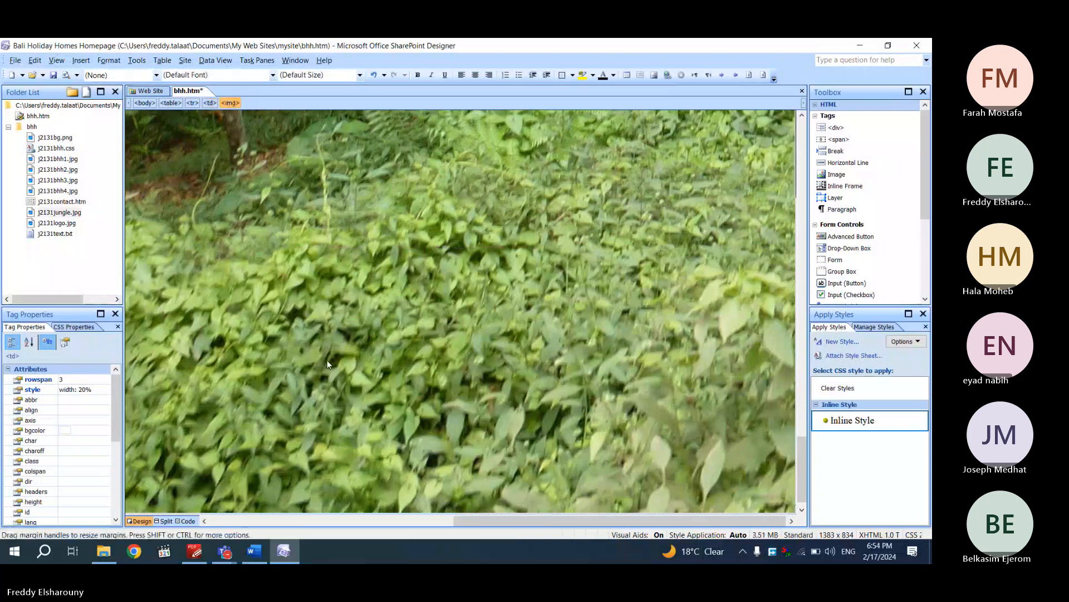
Replace the jungle image's pixel dimensions with style width:100% and save the page
click(186, 521)
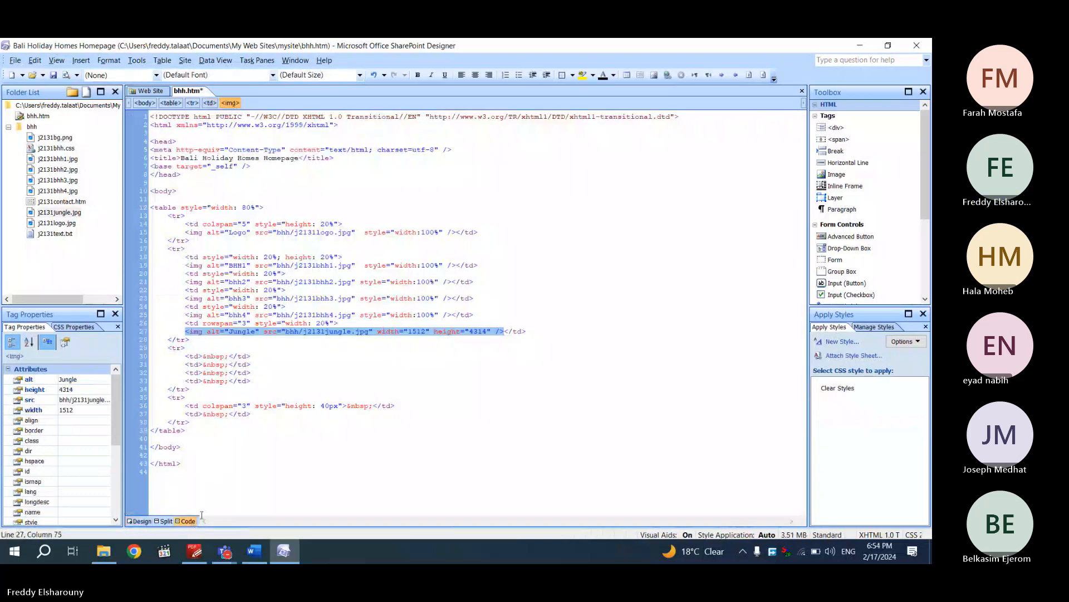
drag(492, 331, 377, 331)
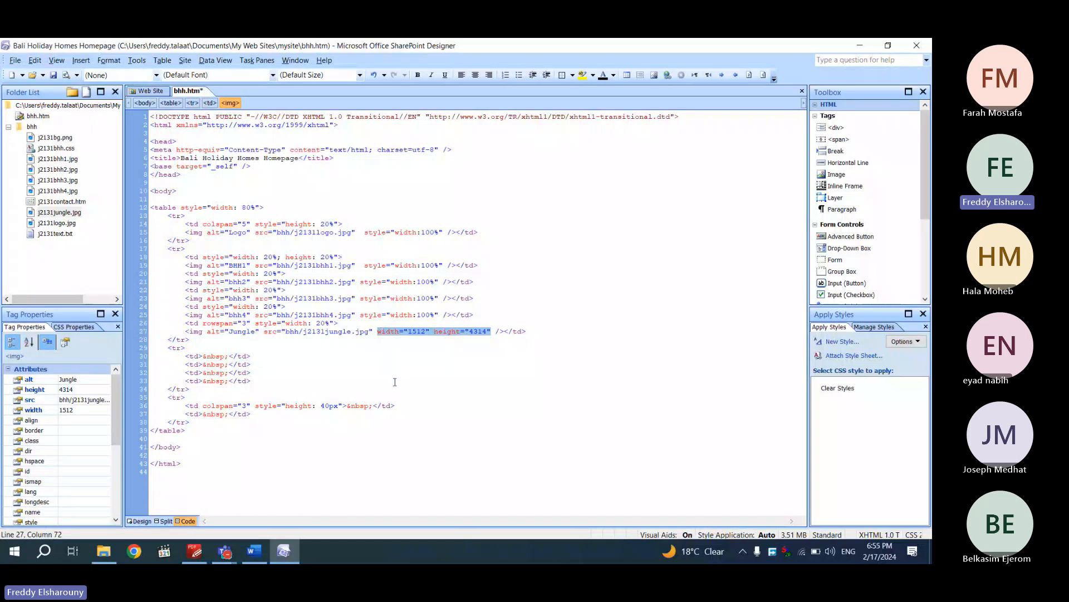
key(Delete)
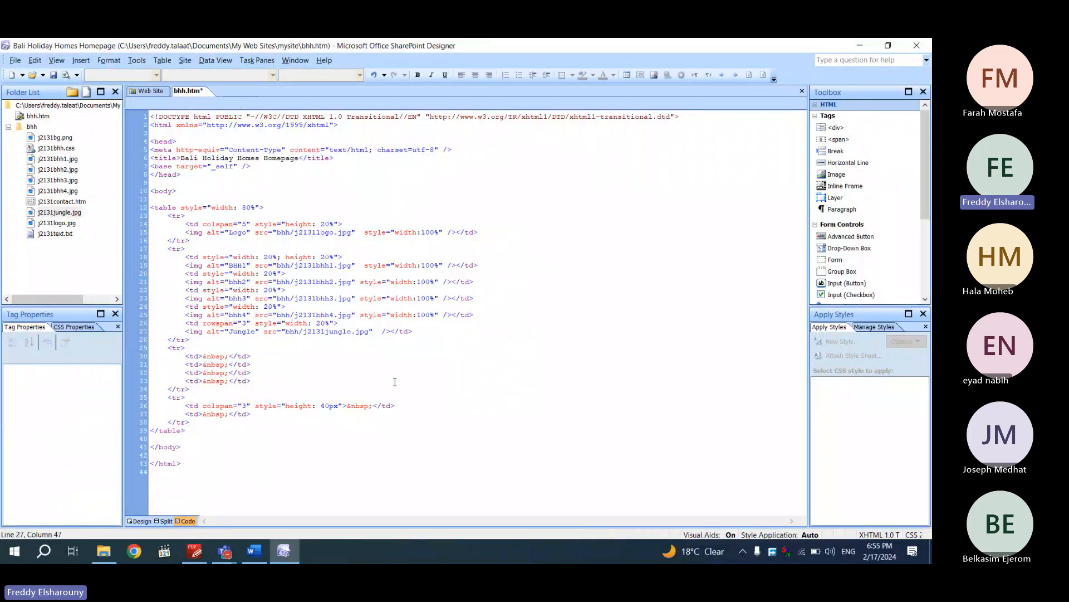
text(sty)
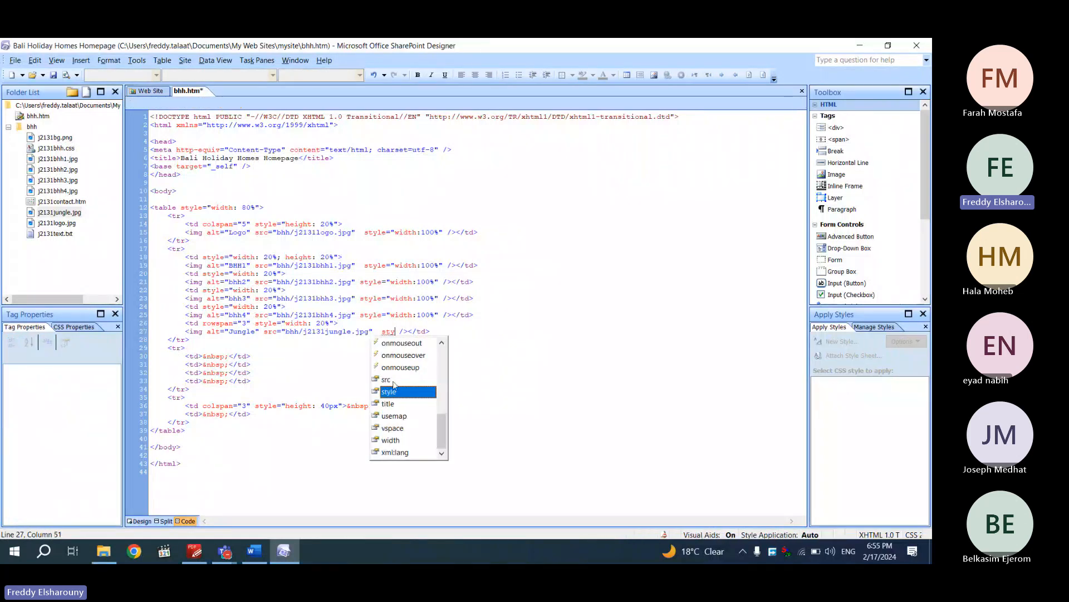
key(Return)
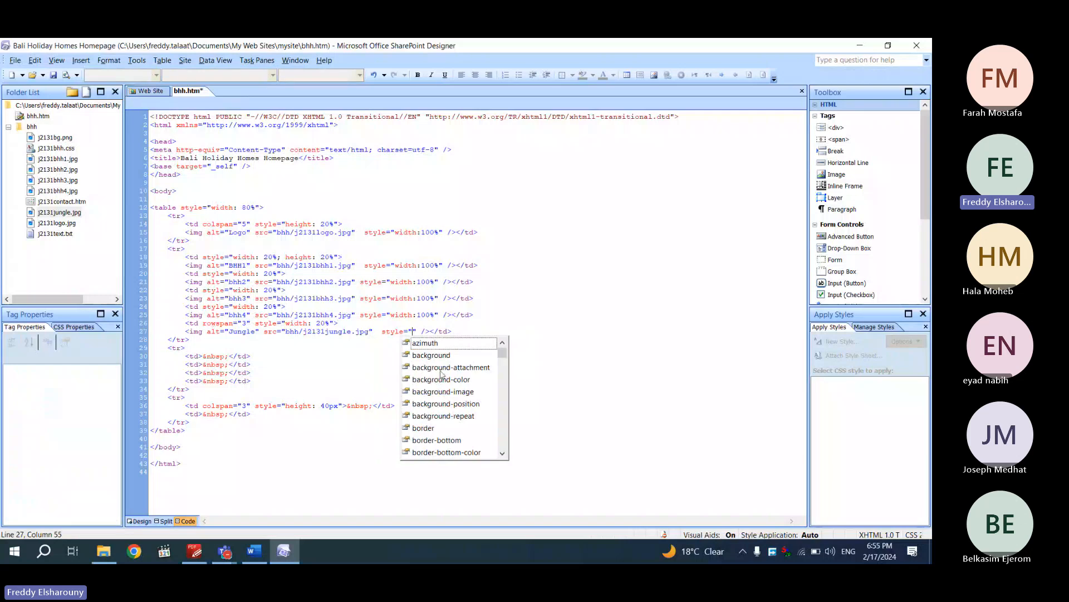
mouse_move(502, 354)
mouse_down()
mouse_move(523, 425)
mouse_move(504, 350)
mouse_up()
text(wid)
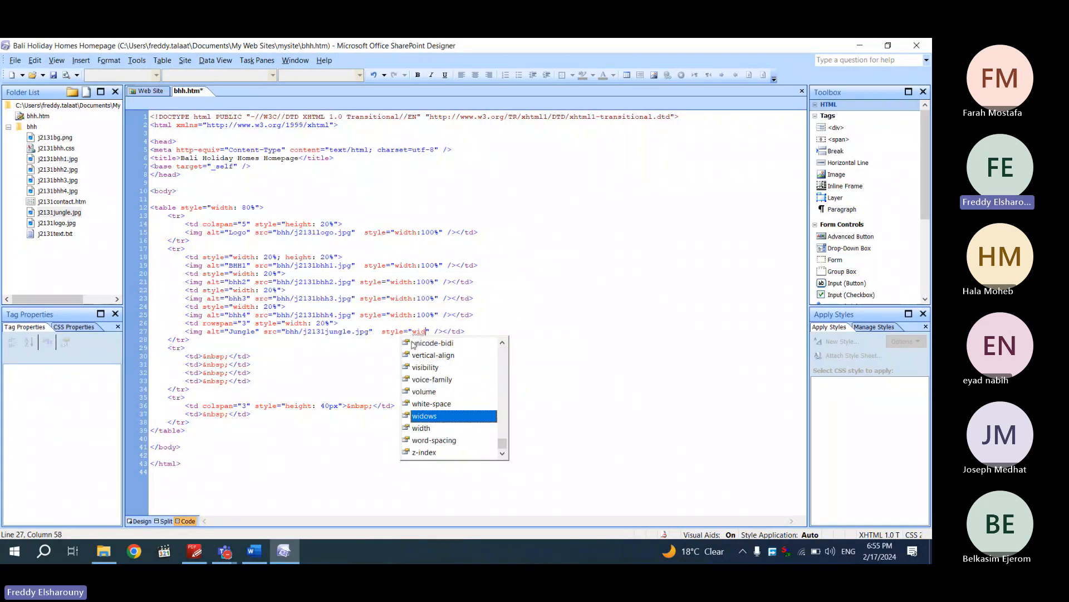
double_click(435, 427)
text(100)
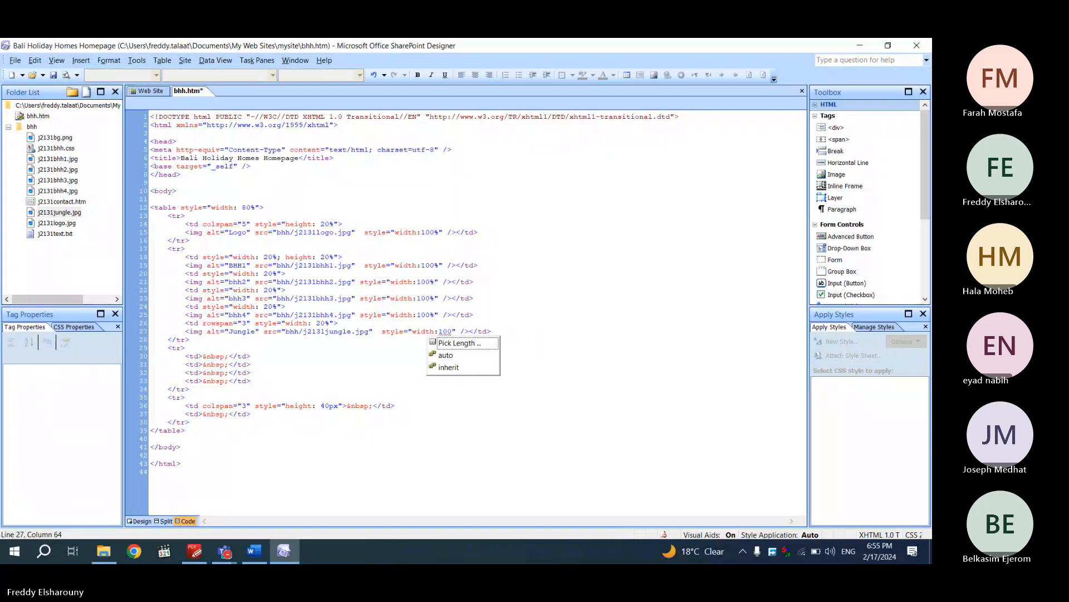
text(%)
click(369, 447)
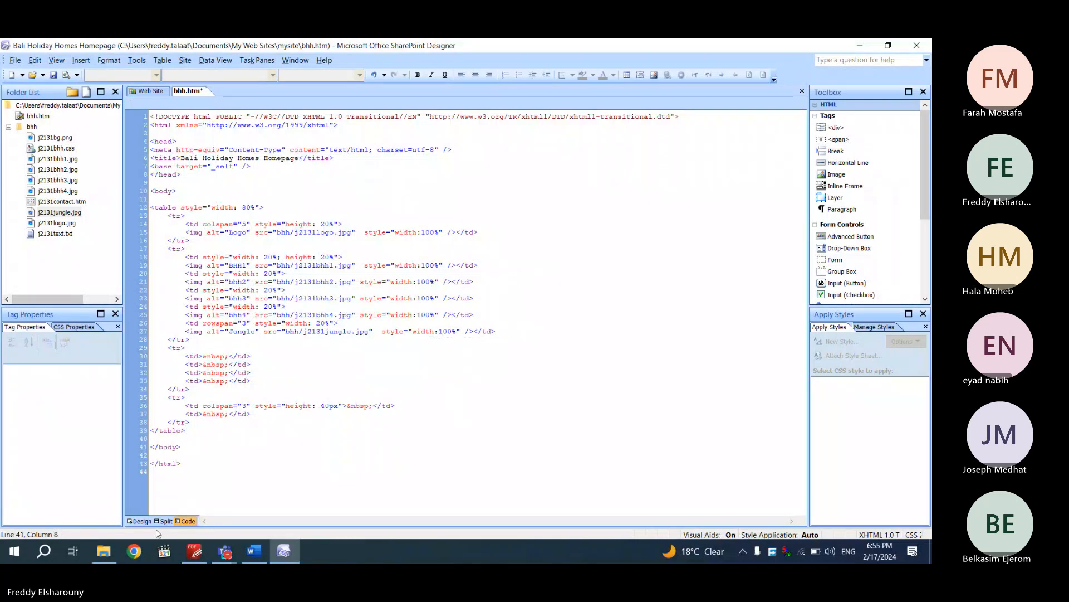
click(140, 521)
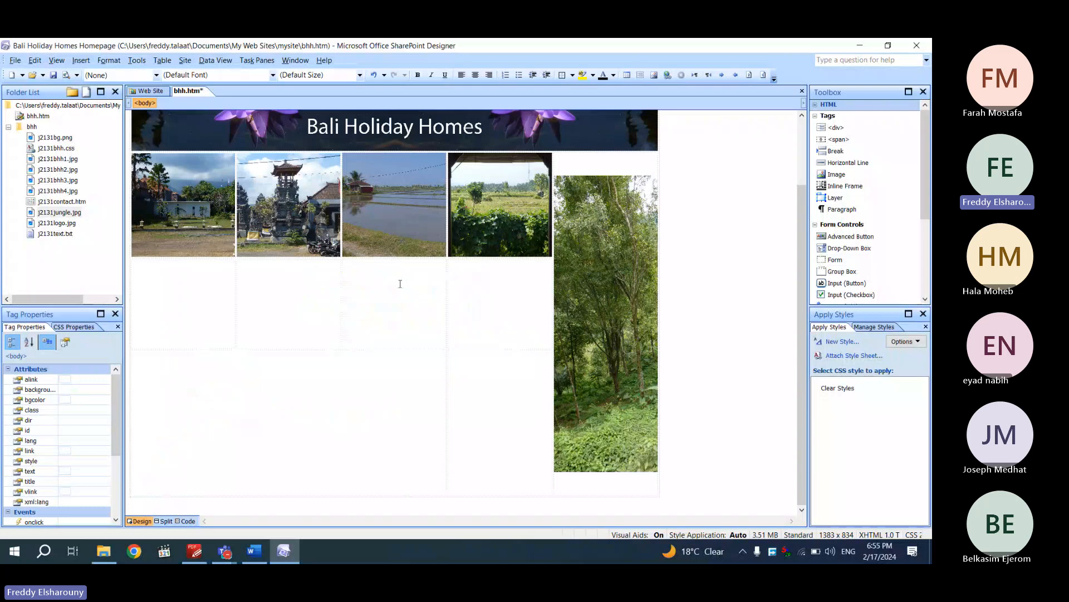
right_click(193, 95)
click(218, 101)
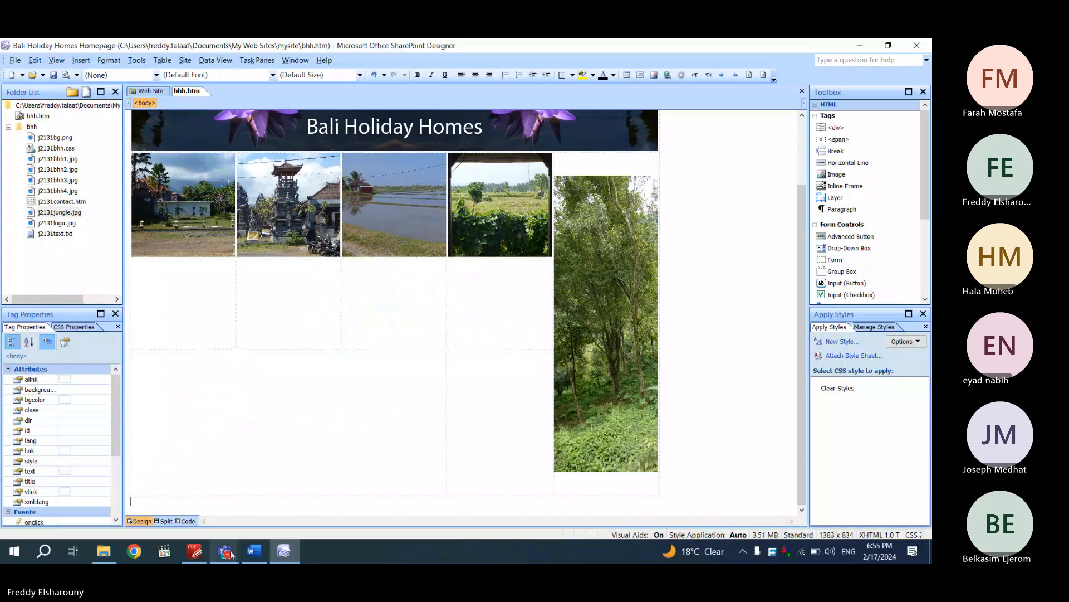
Highlight question 7 on page 5, about alternate text for all images, in yellow
click(195, 551)
scroll(299, 445, down, 8)
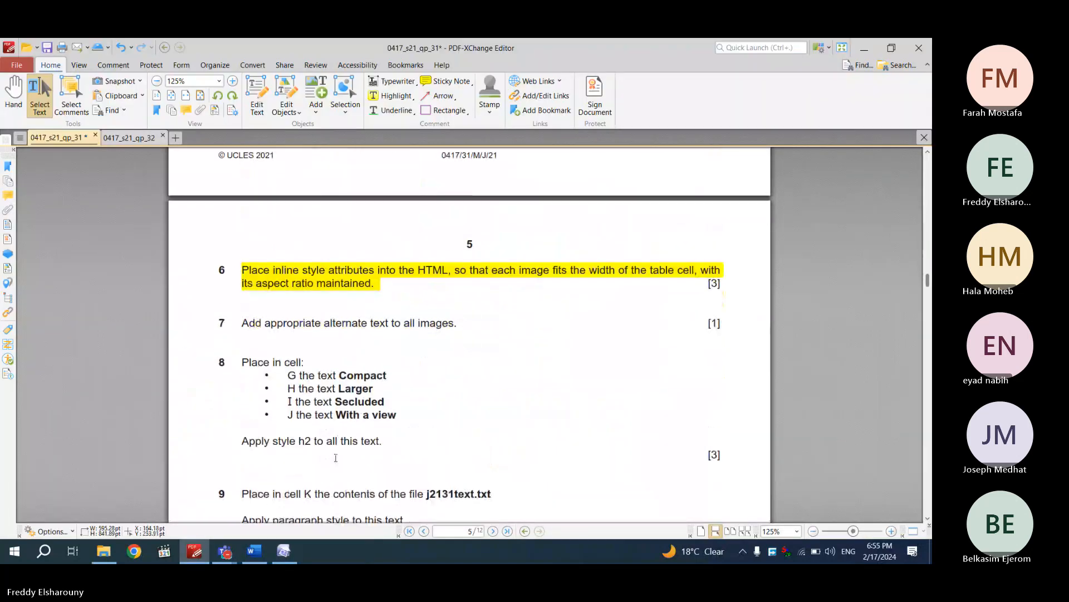
drag(242, 322, 467, 330)
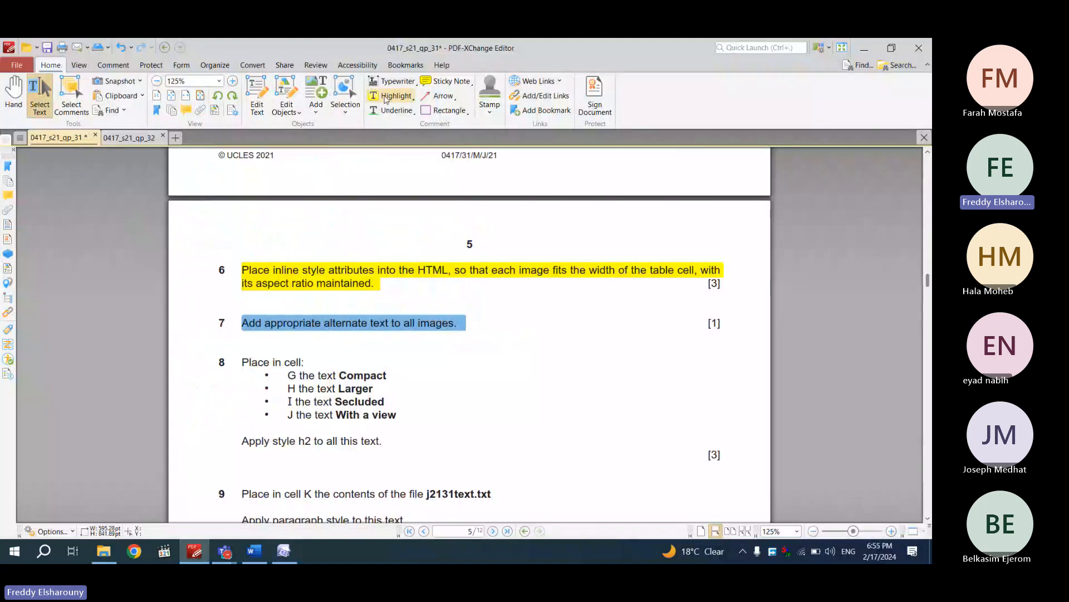
click(384, 97)
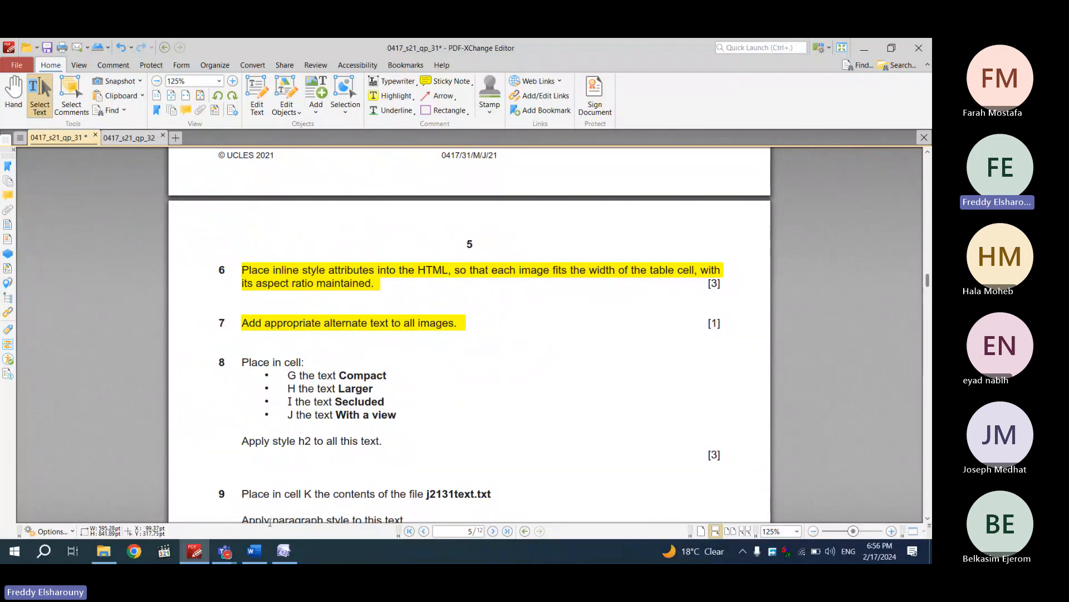
click(294, 557)
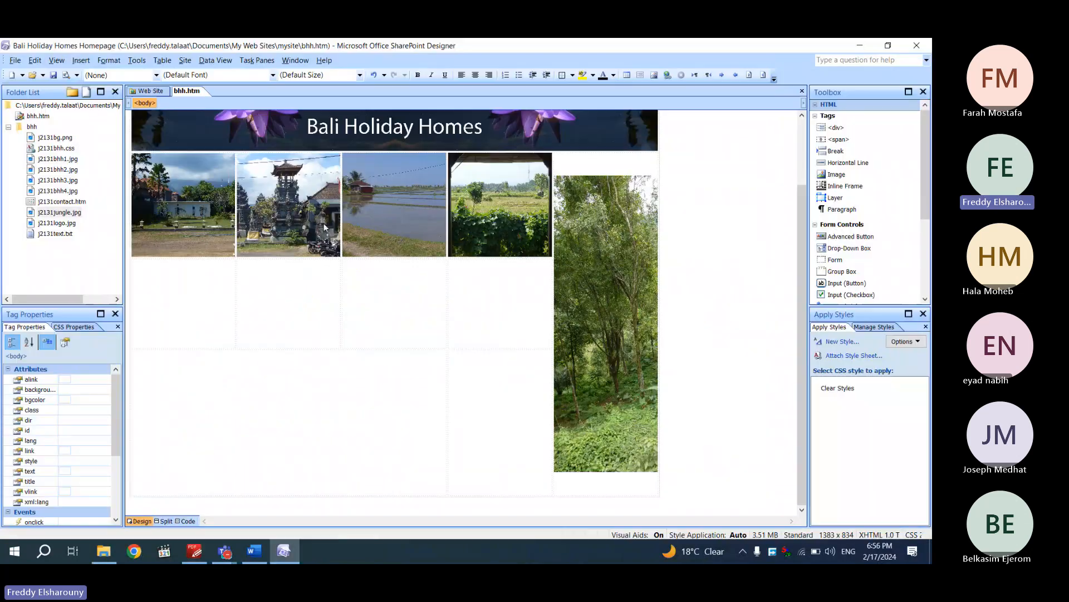
click(330, 232)
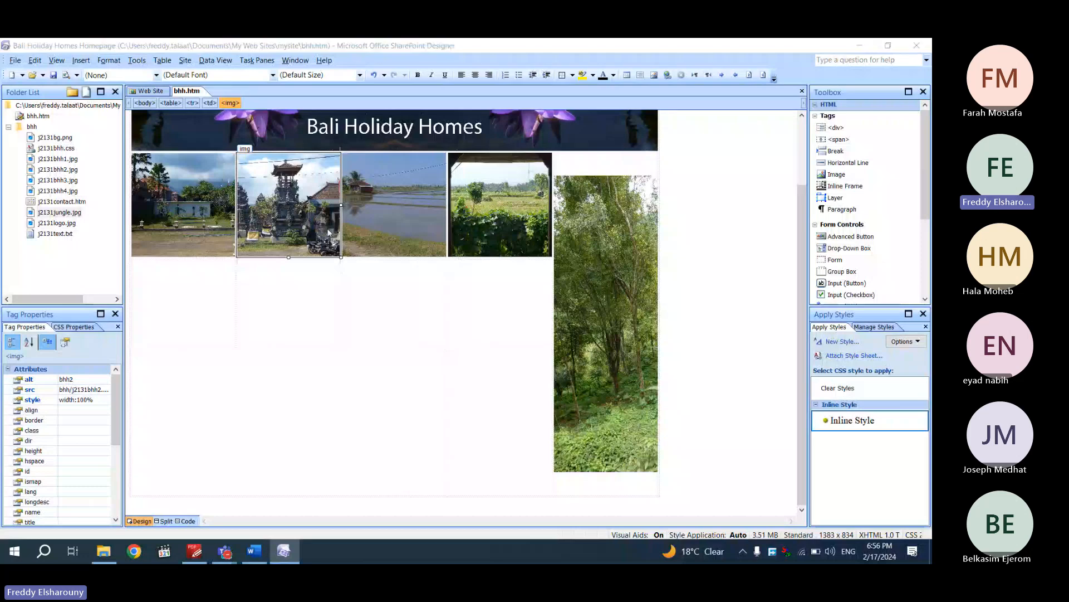
double_click(329, 233)
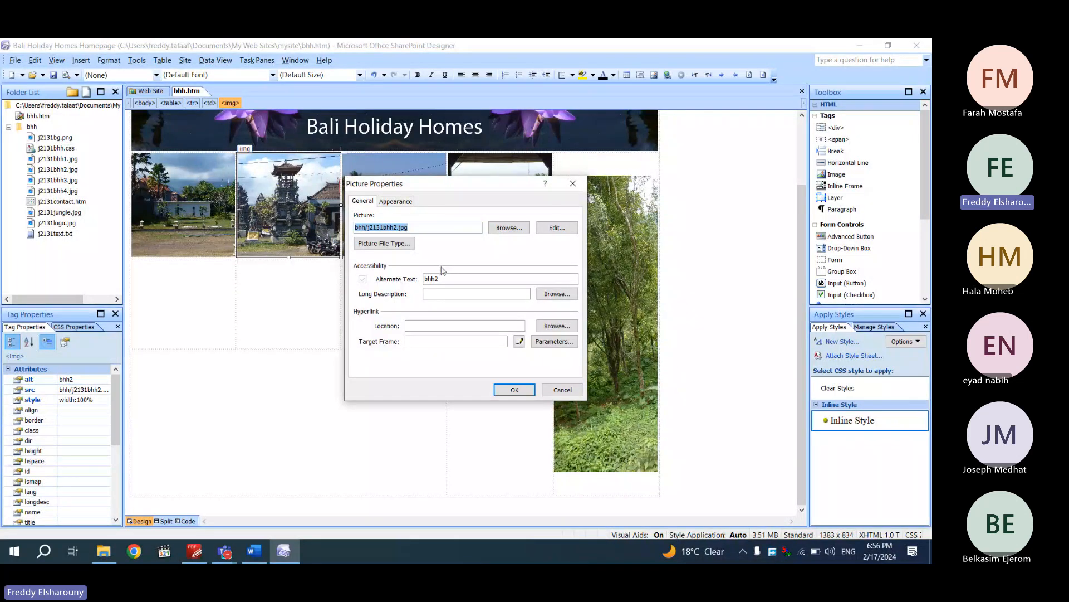
click(573, 184)
right_click(292, 212)
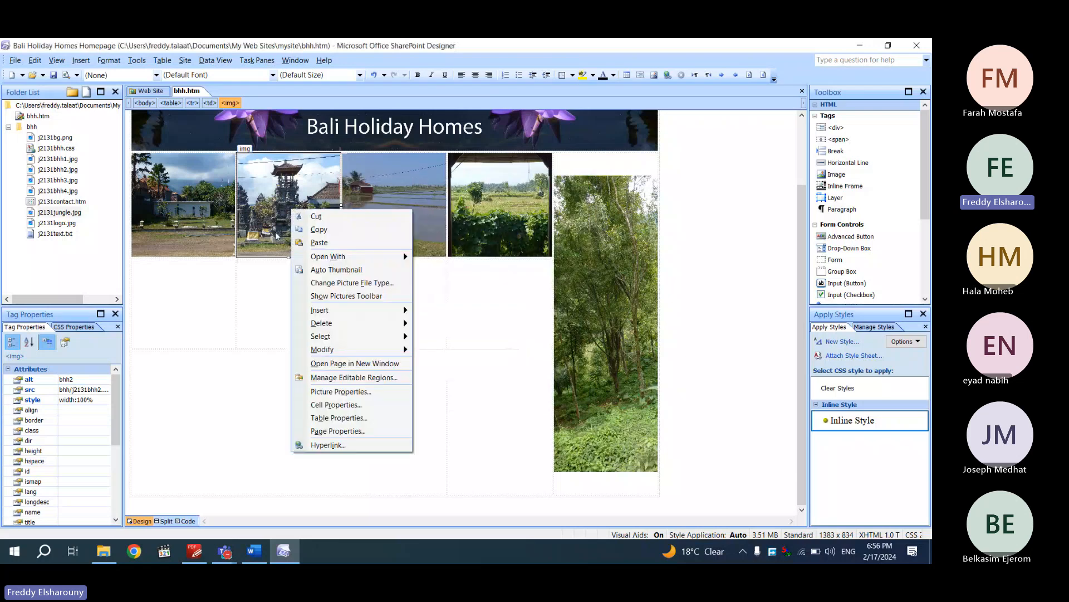
click(340, 393)
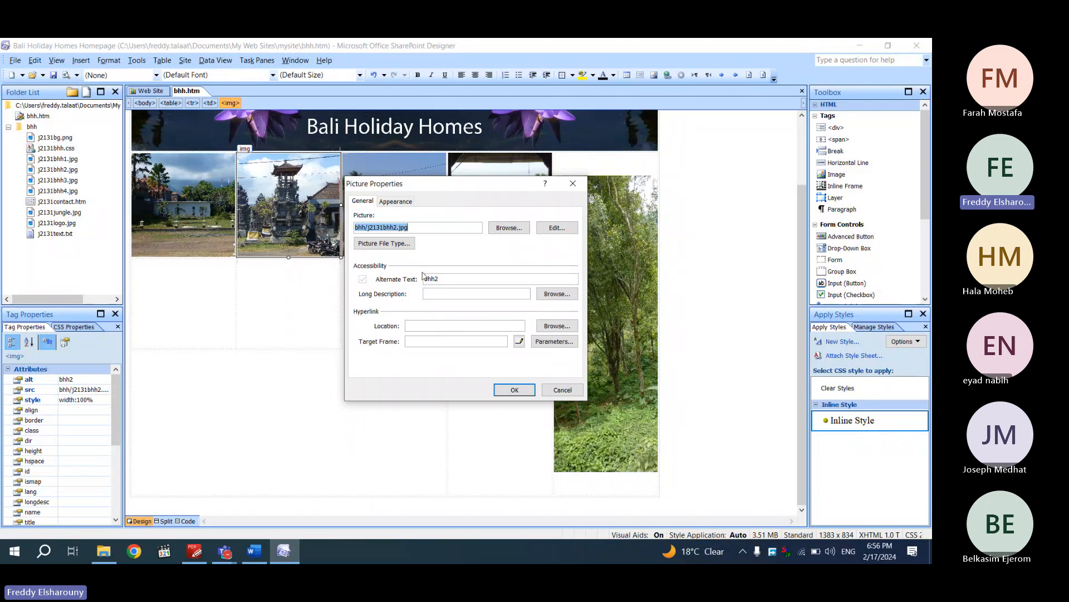
click(563, 389)
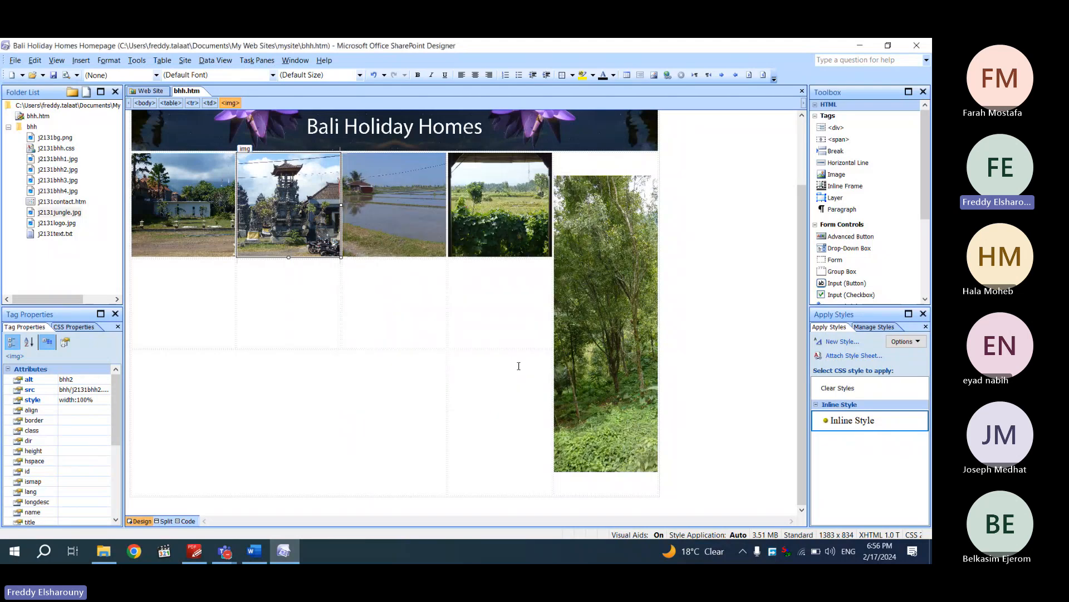
click(194, 551)
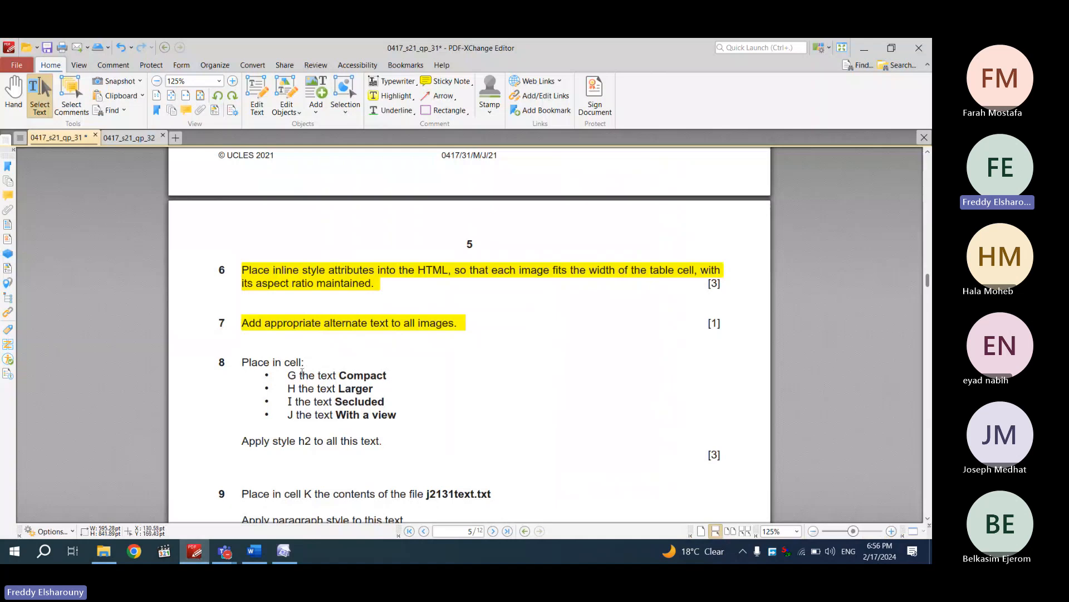
Copy the captions Compact and Larger from the paper into the first two caption cells
drag(388, 375, 339, 375)
key(ctrl+c)
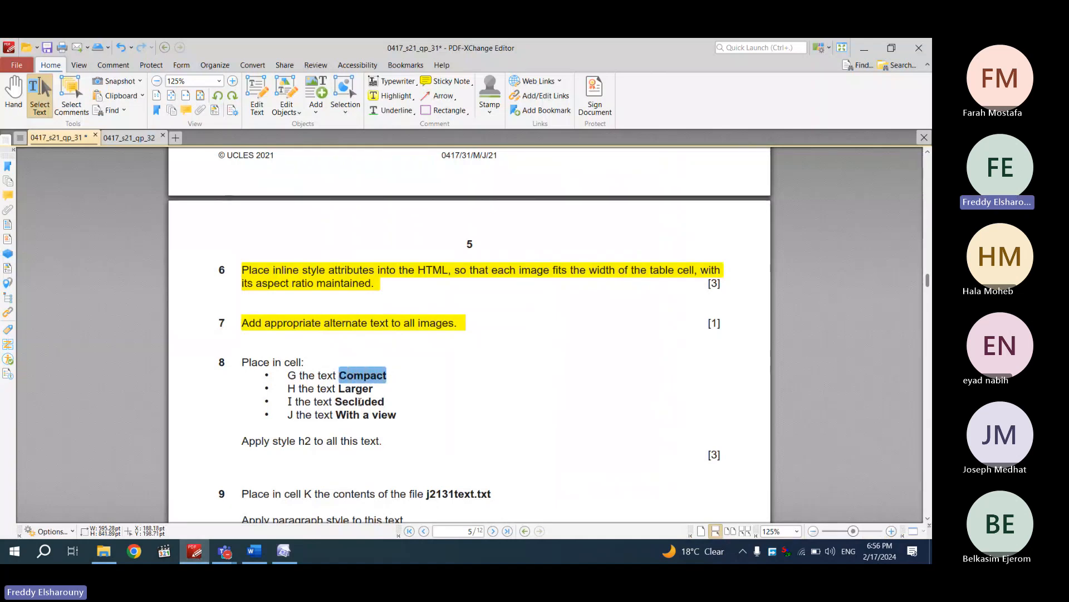
click(289, 556)
key(ctrl+v)
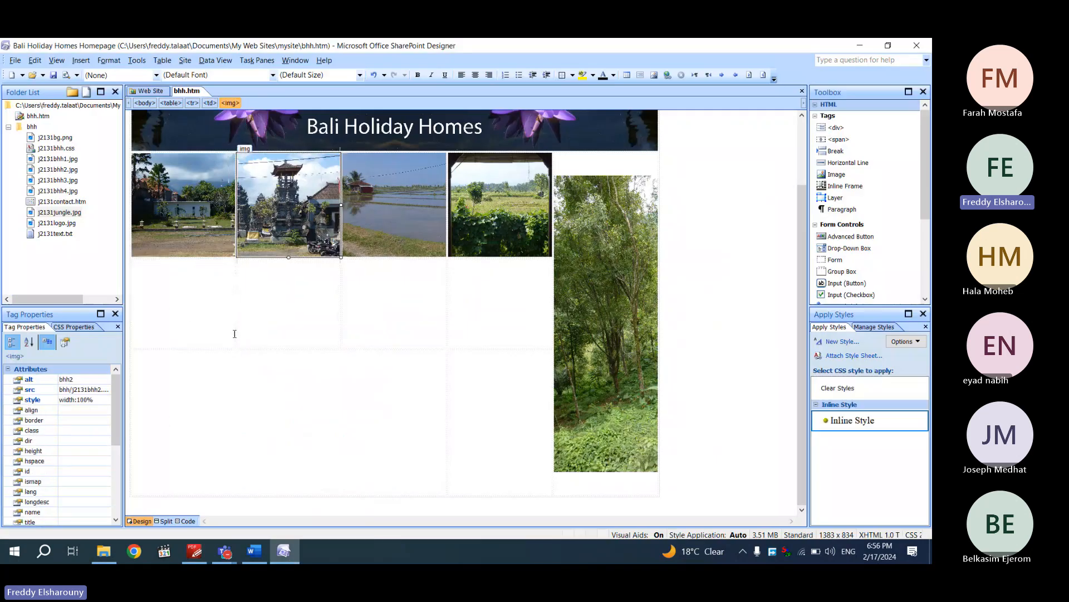
click(194, 554)
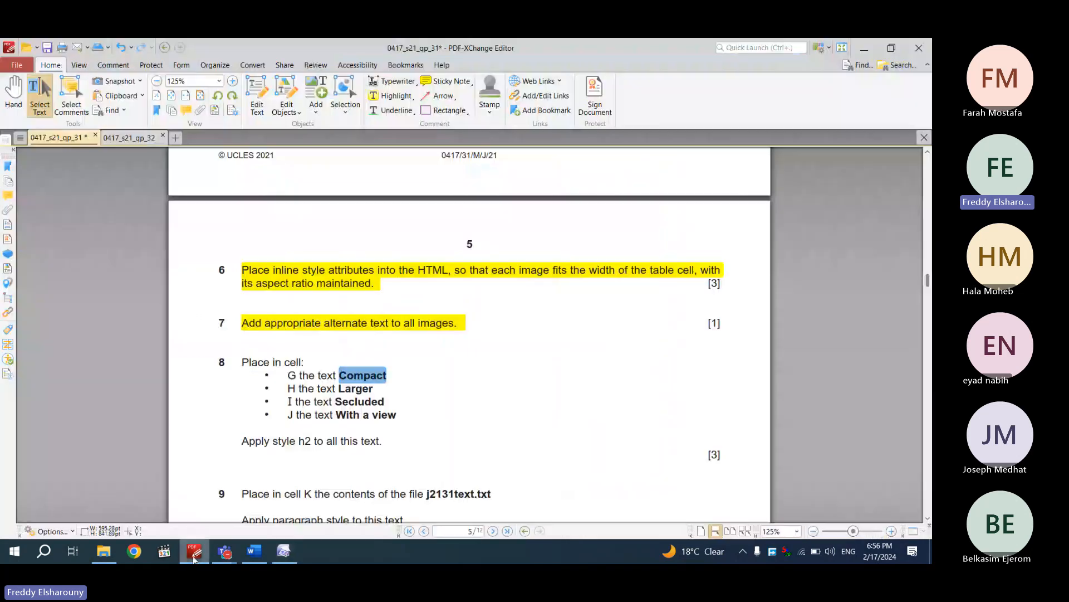
double_click(342, 388)
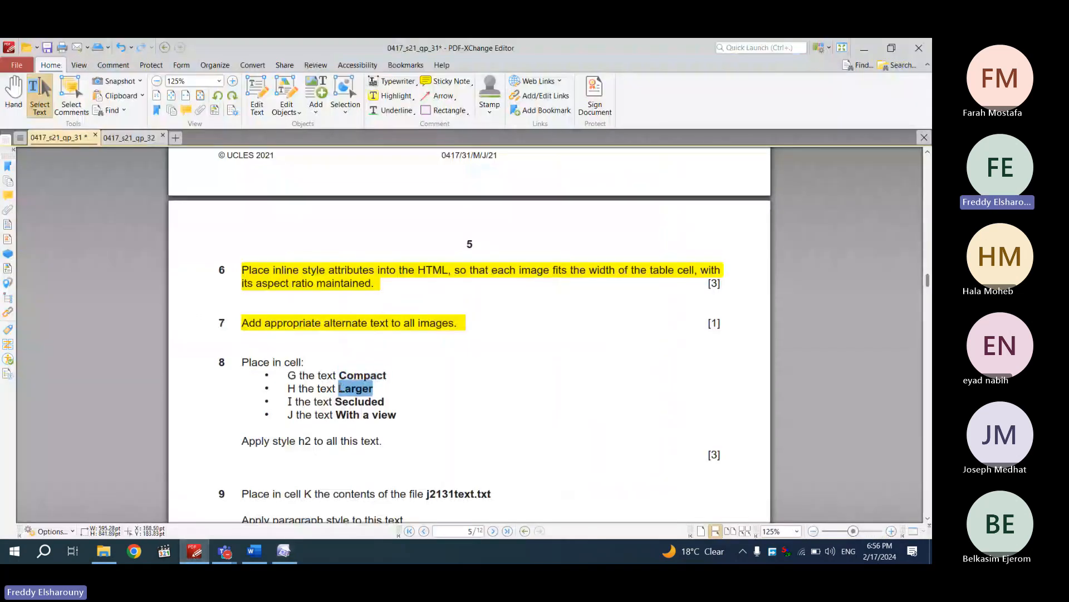
key(ctrl+c)
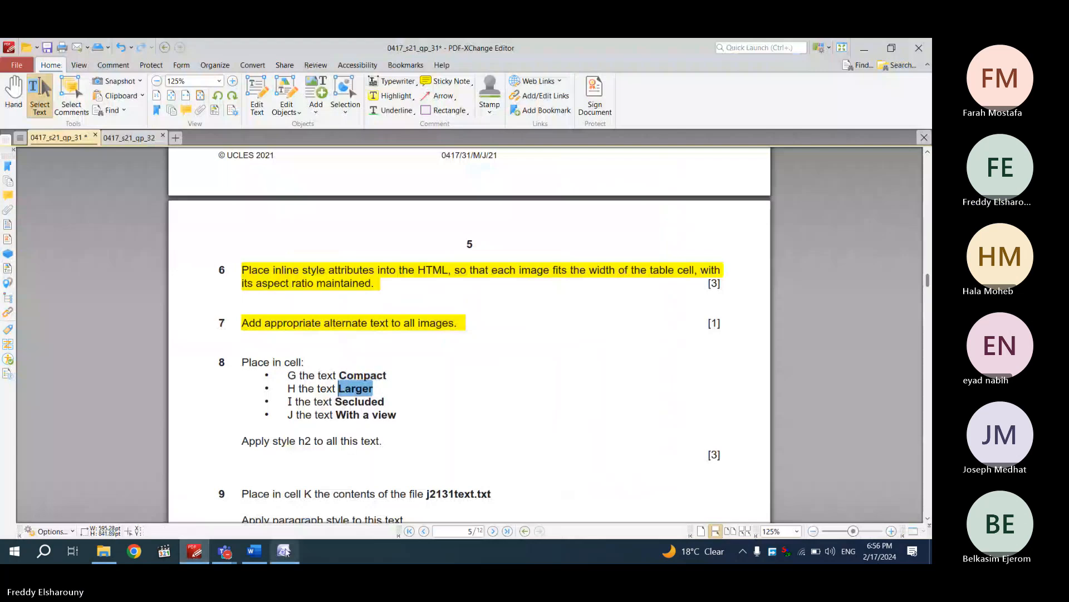
click(284, 551)
key(ctrl+v)
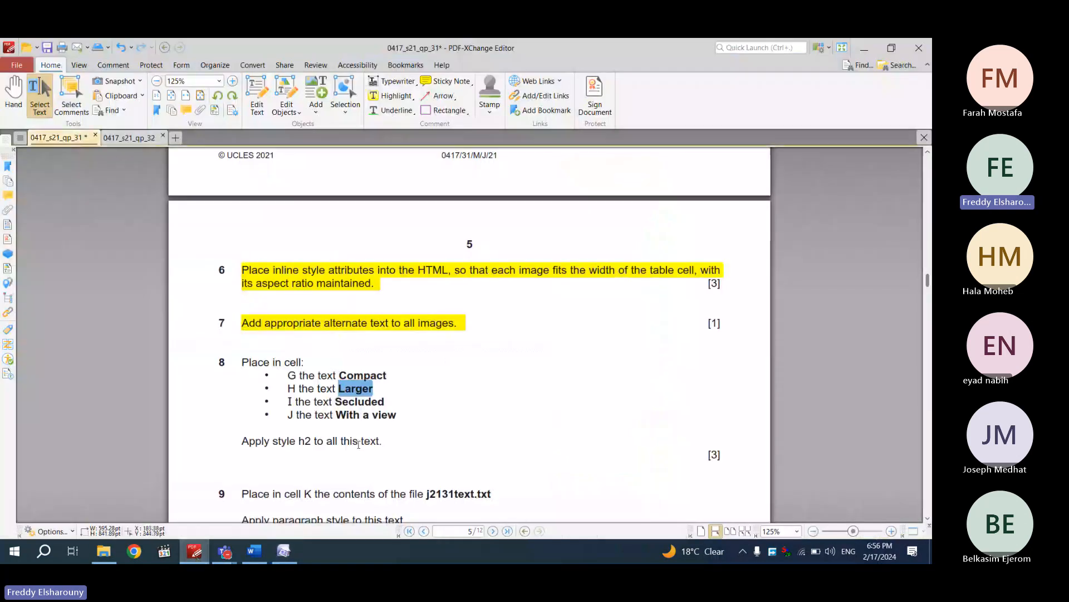
Copy Secluded and With a view into the third and fourth caption cells
click(194, 552)
drag(393, 401, 335, 401)
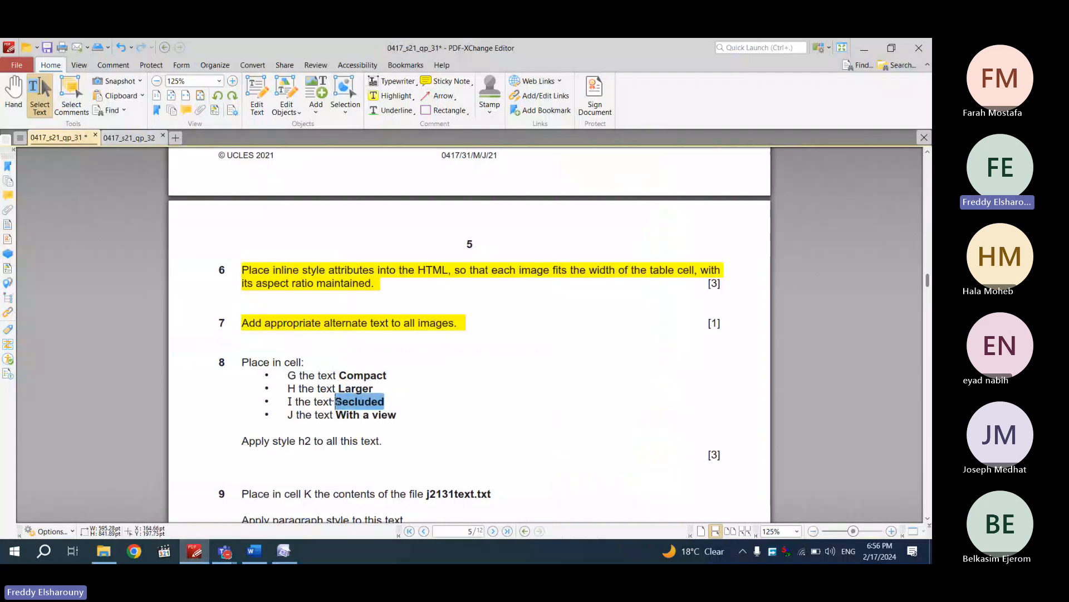
key(ctrl+c)
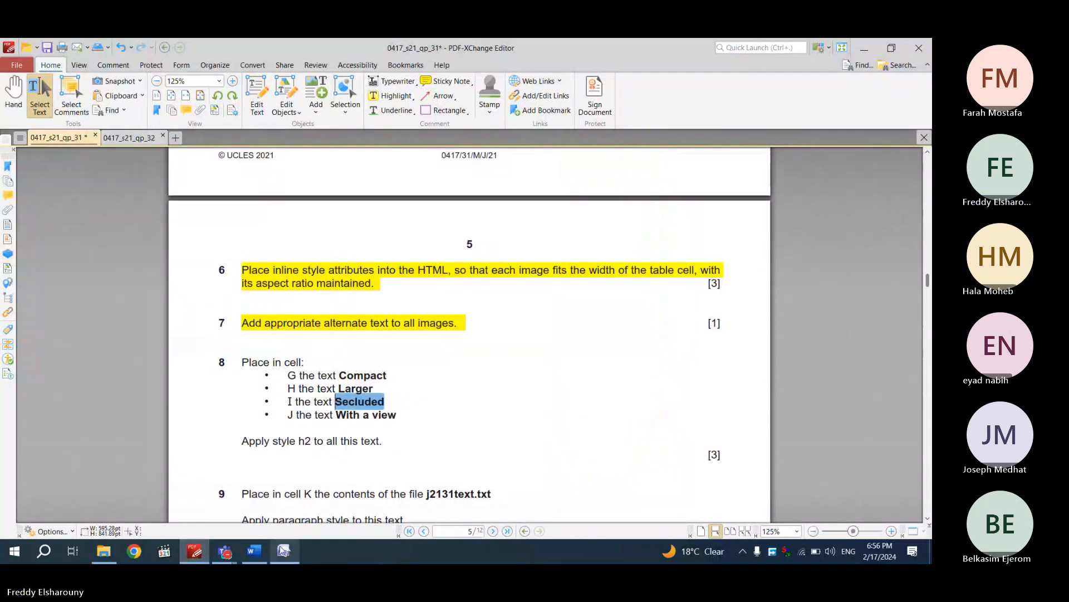
click(284, 551)
key(ctrl+v)
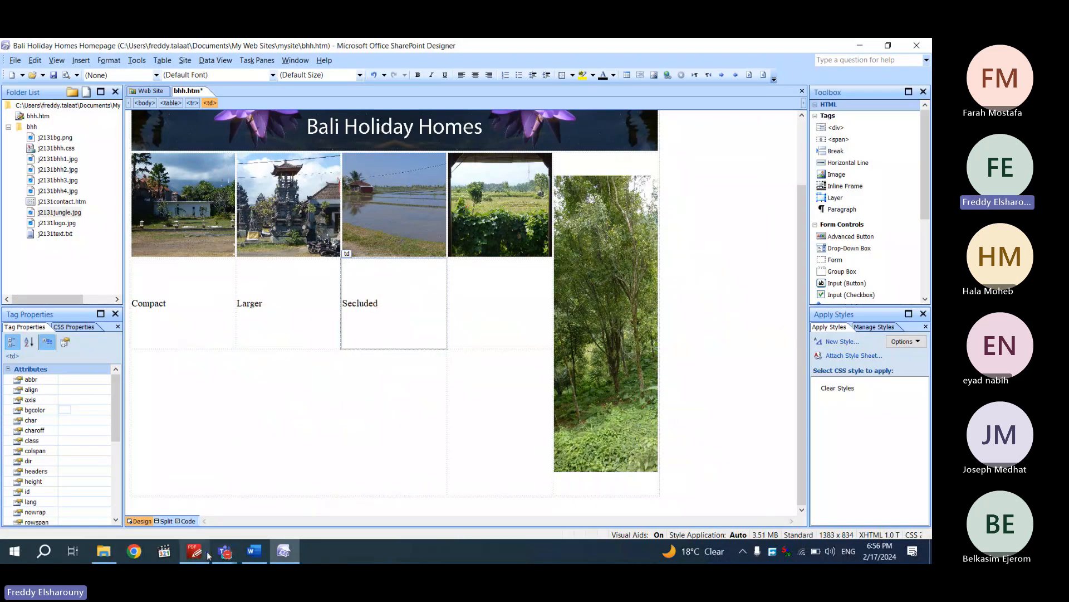
key(alt+Tab)
drag(401, 415, 348, 418)
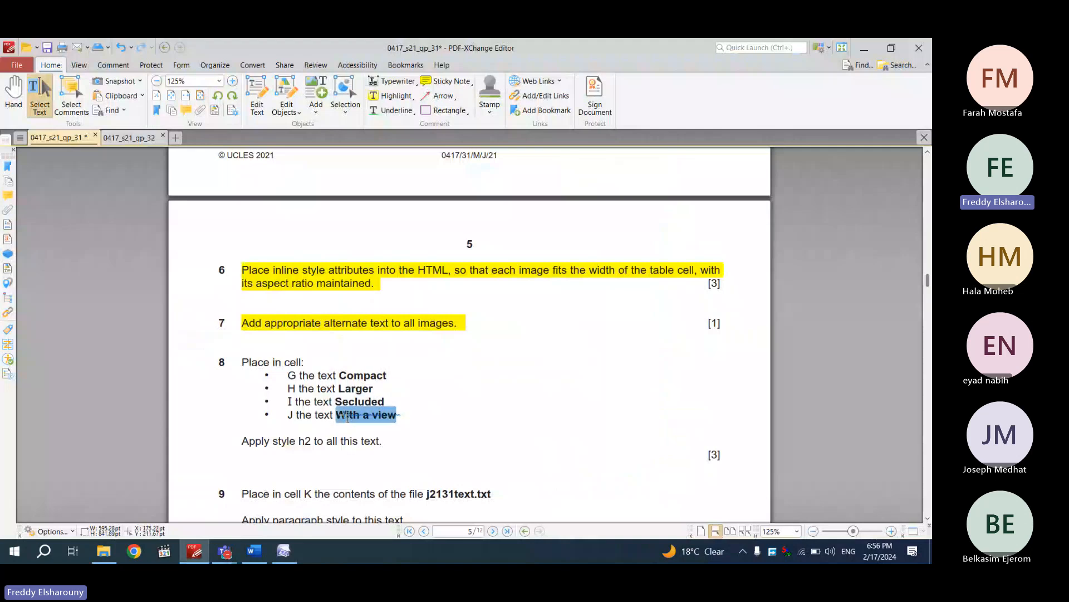
click(285, 552)
key(ctrl+v)
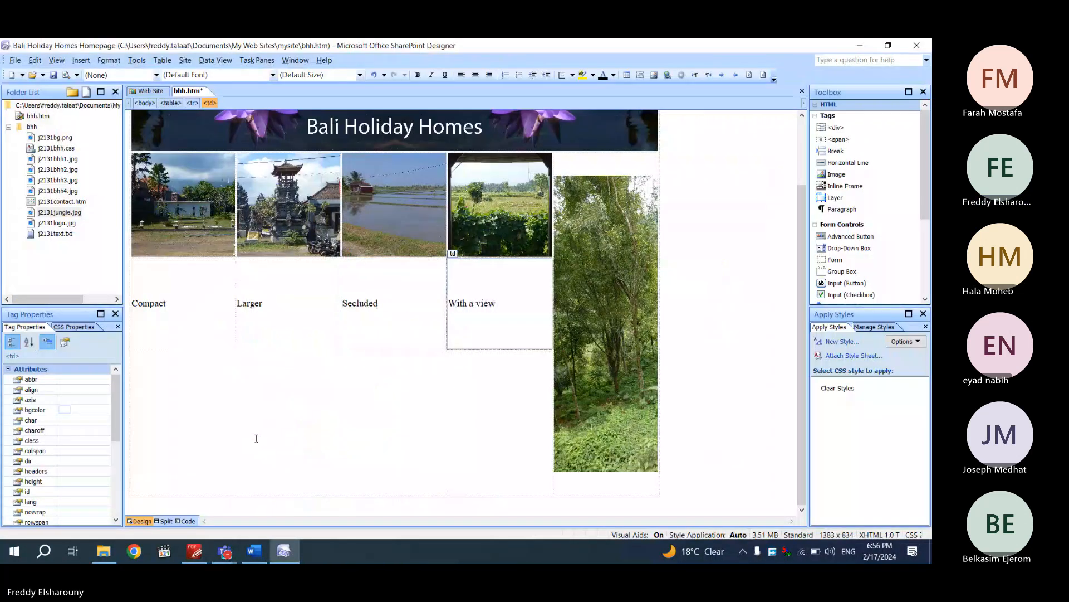
Highlight 'With a view' and question 8's apply-style-h2 instruction in yellow
click(196, 550)
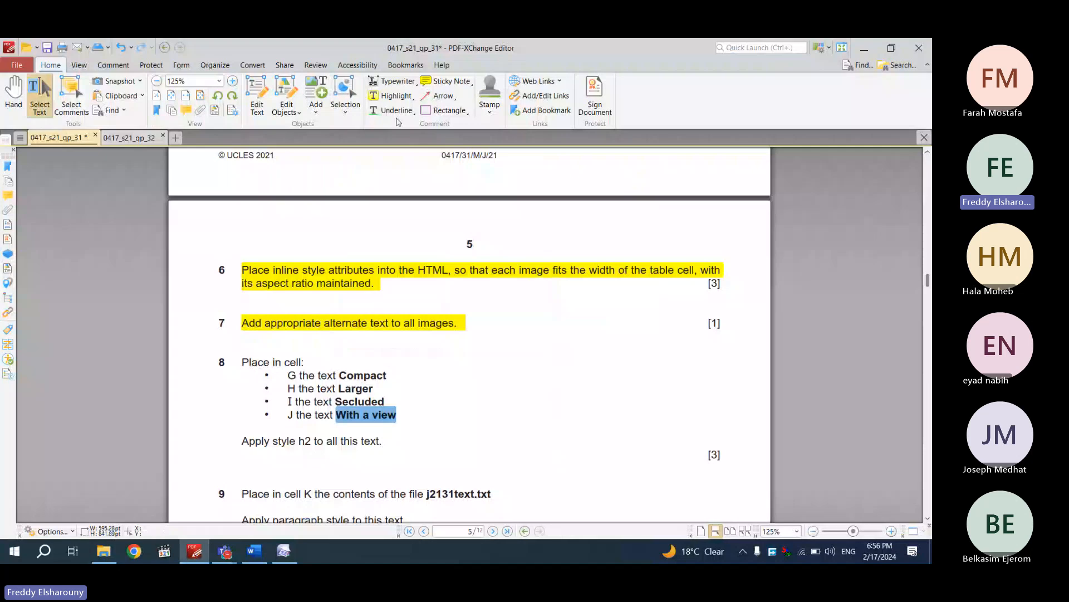
click(390, 95)
drag(242, 441, 383, 438)
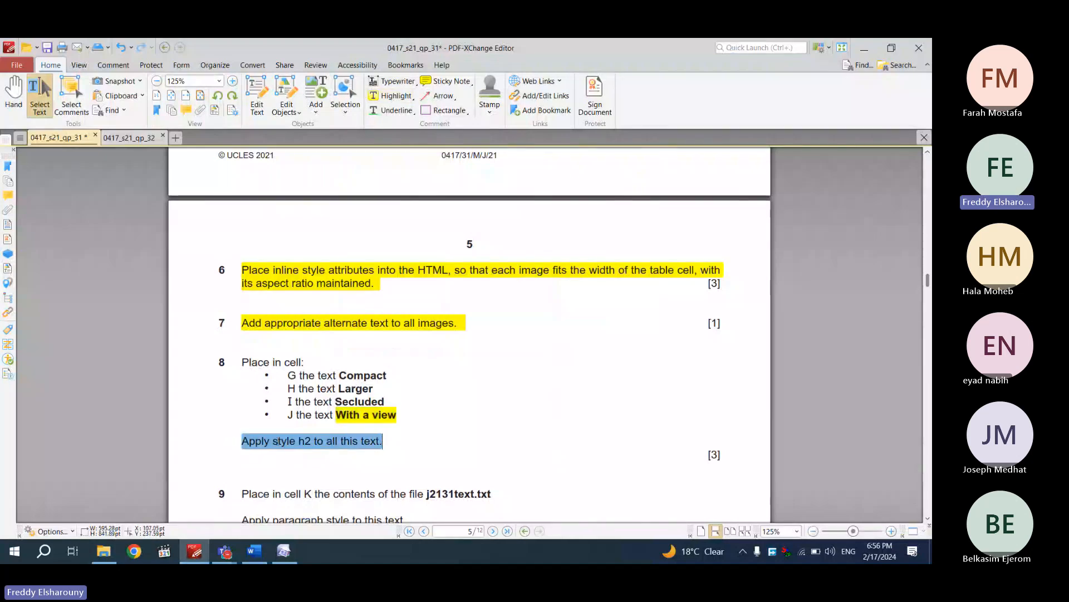
click(390, 96)
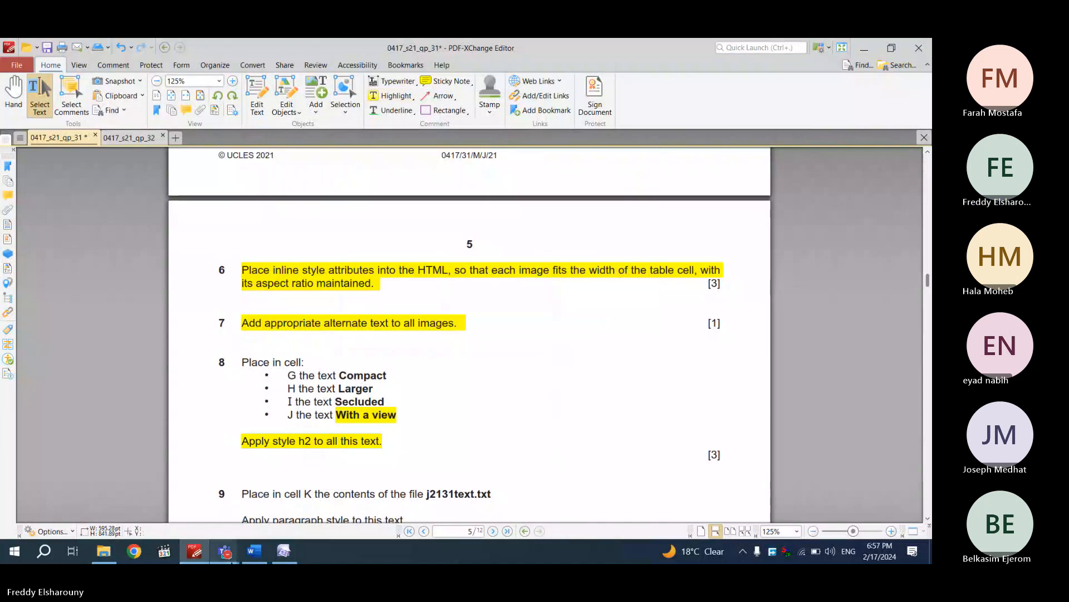
click(284, 551)
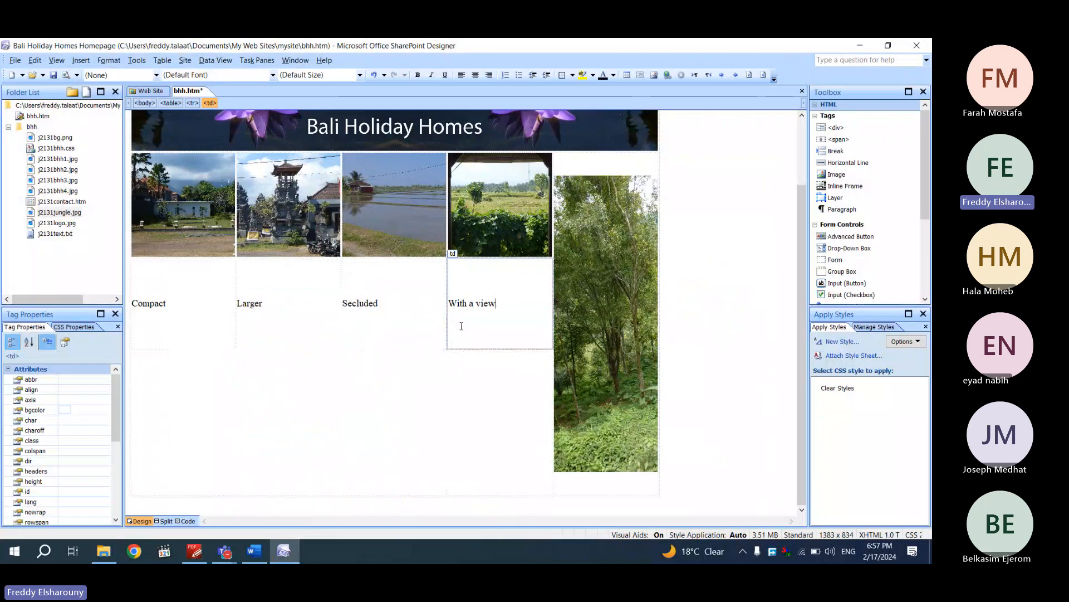
Apply Heading 2 <h2> to the caption row Compact, Larger, Secluded and With a view
click(156, 75)
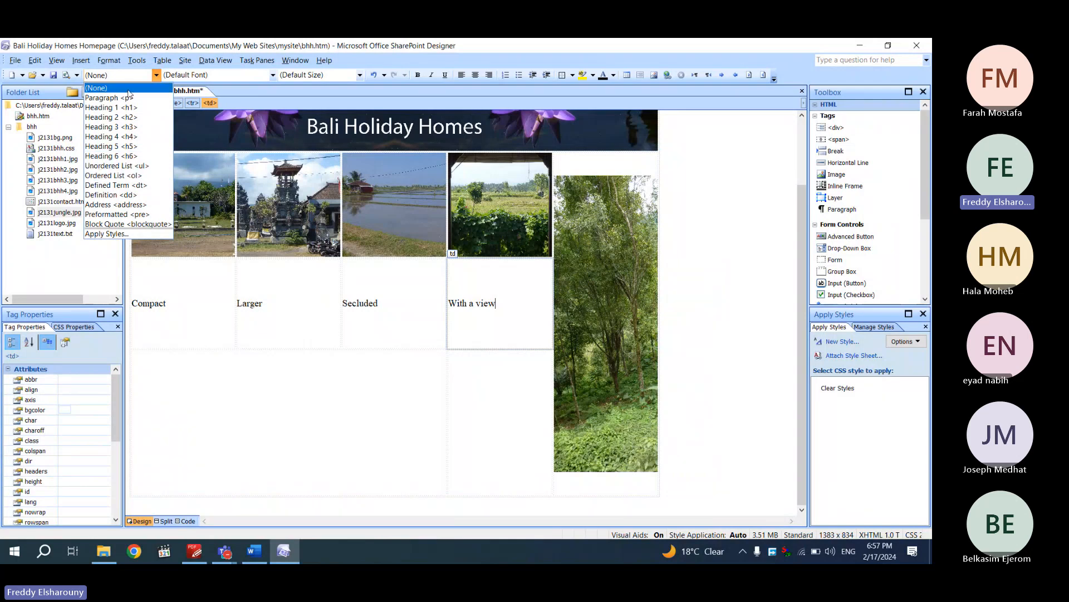
click(158, 75)
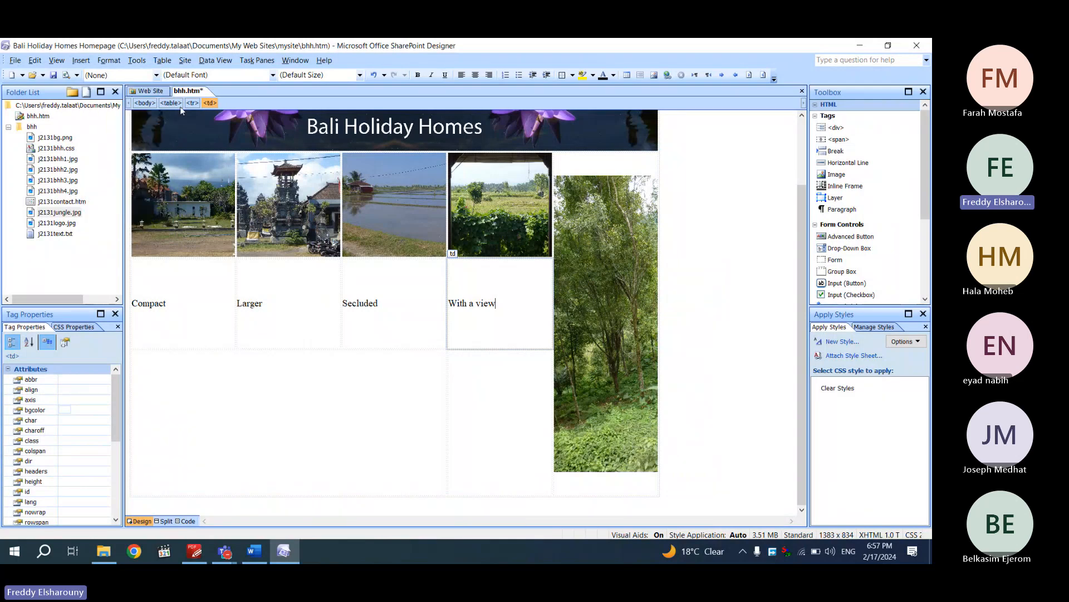
scroll(499, 310, up, 1)
drag(500, 310, 189, 290)
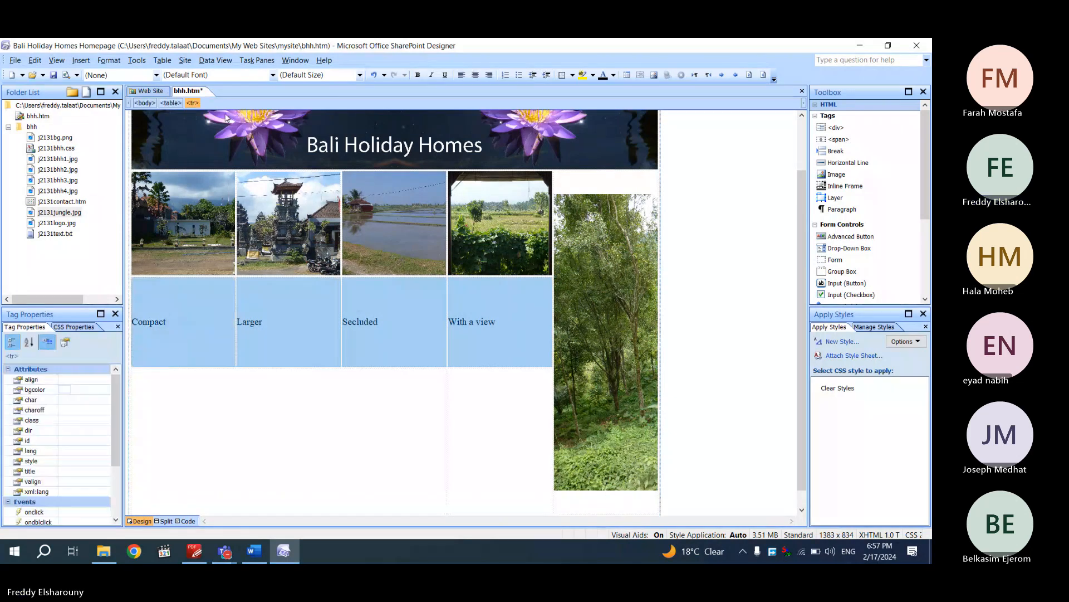
click(157, 75)
click(134, 117)
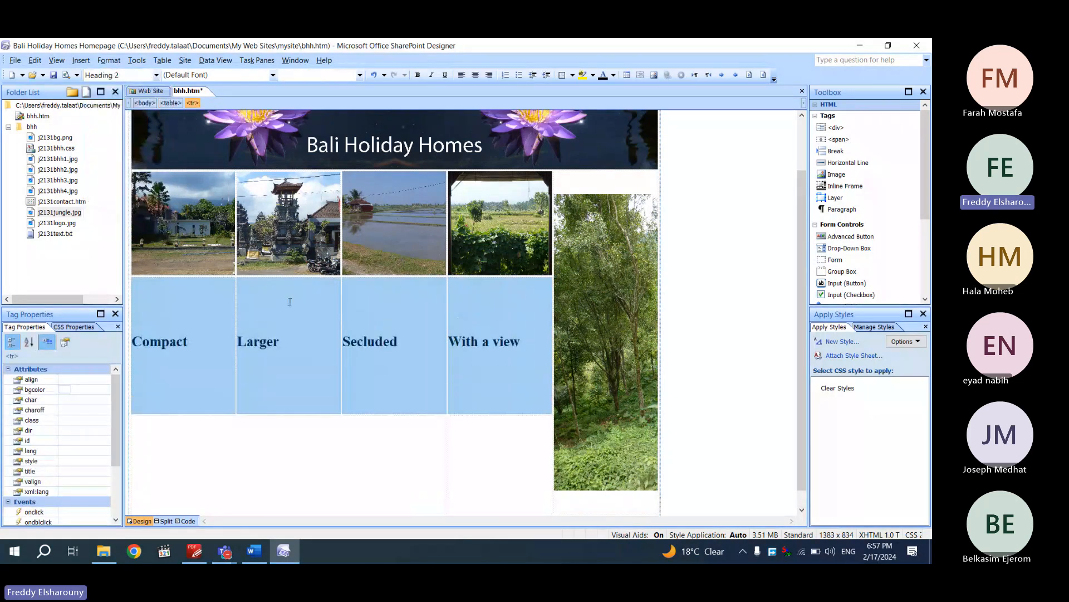
click(174, 384)
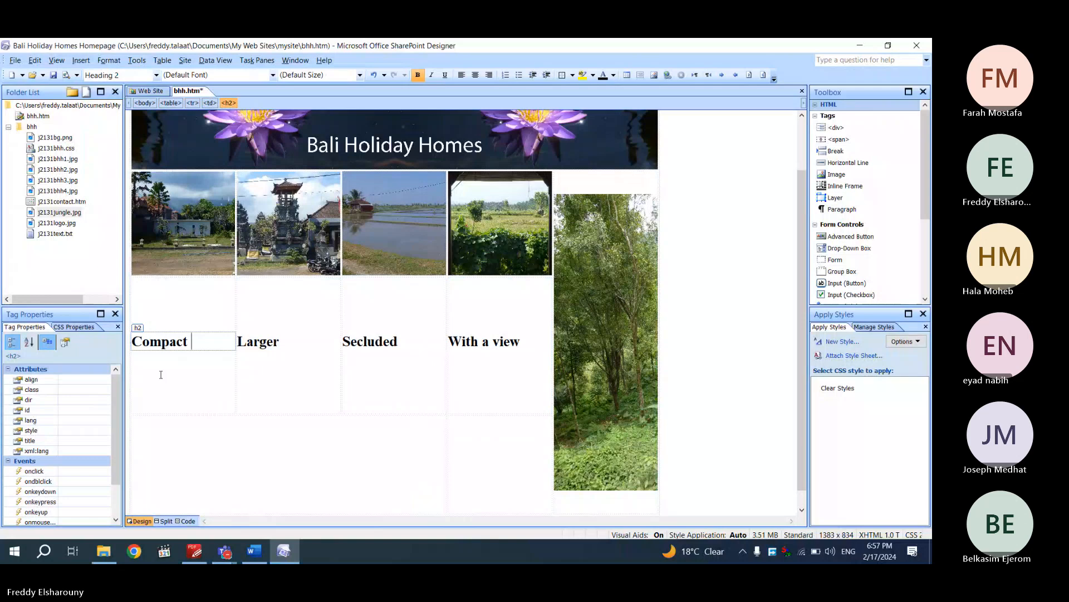
Read question 9, noting cell K and the file name j2131text.txt
click(196, 554)
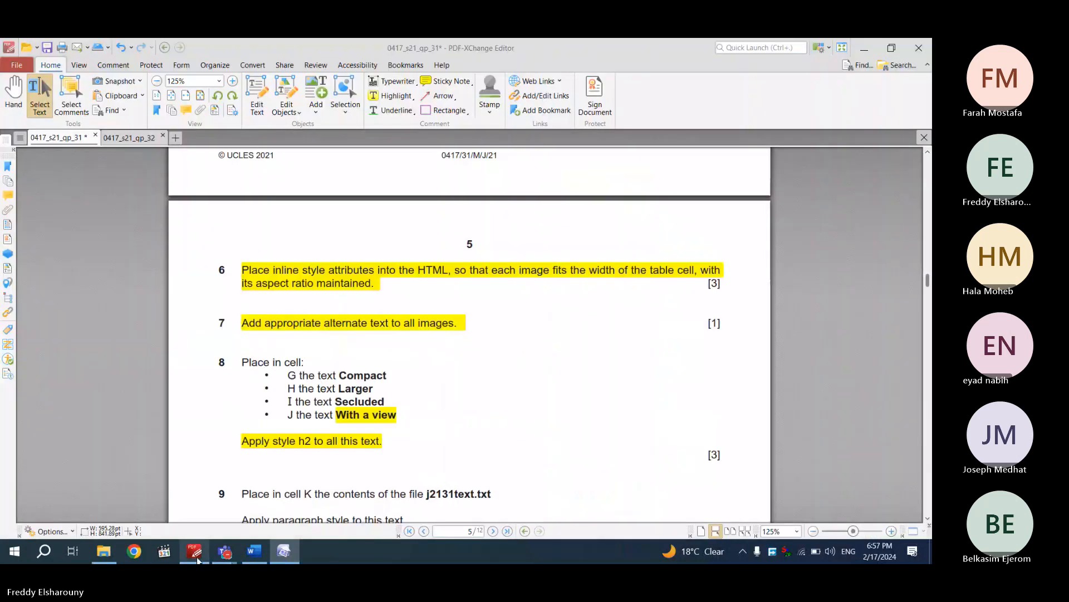
scroll(238, 355, down, 5)
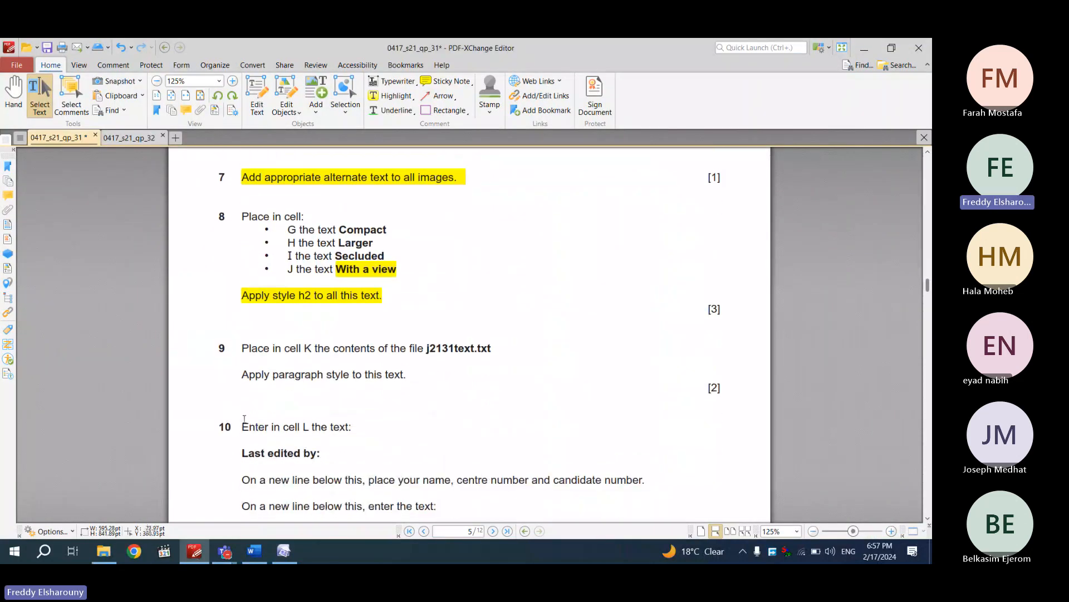
double_click(307, 348)
double_click(491, 348)
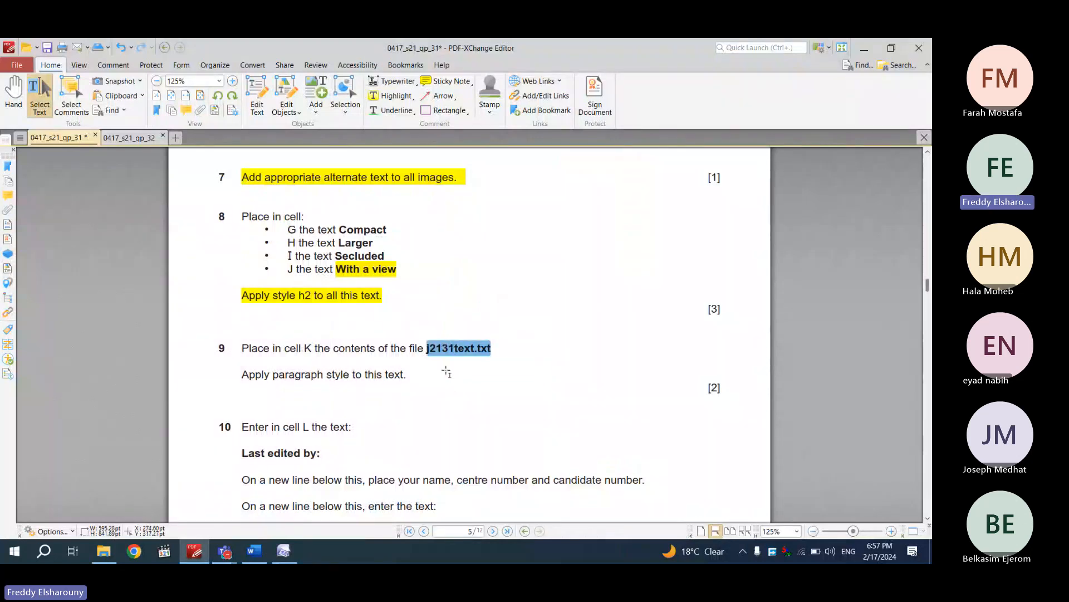
scroll(447, 366, up, 10)
scroll(446, 366, up, 5)
scroll(322, 363, down, 8)
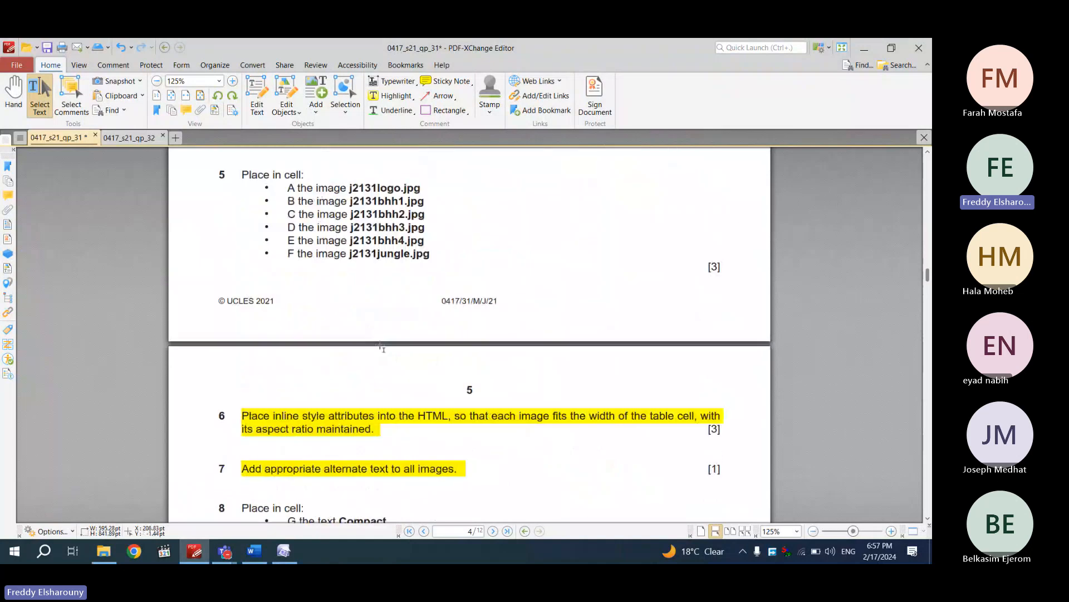
scroll(382, 347, down, 5)
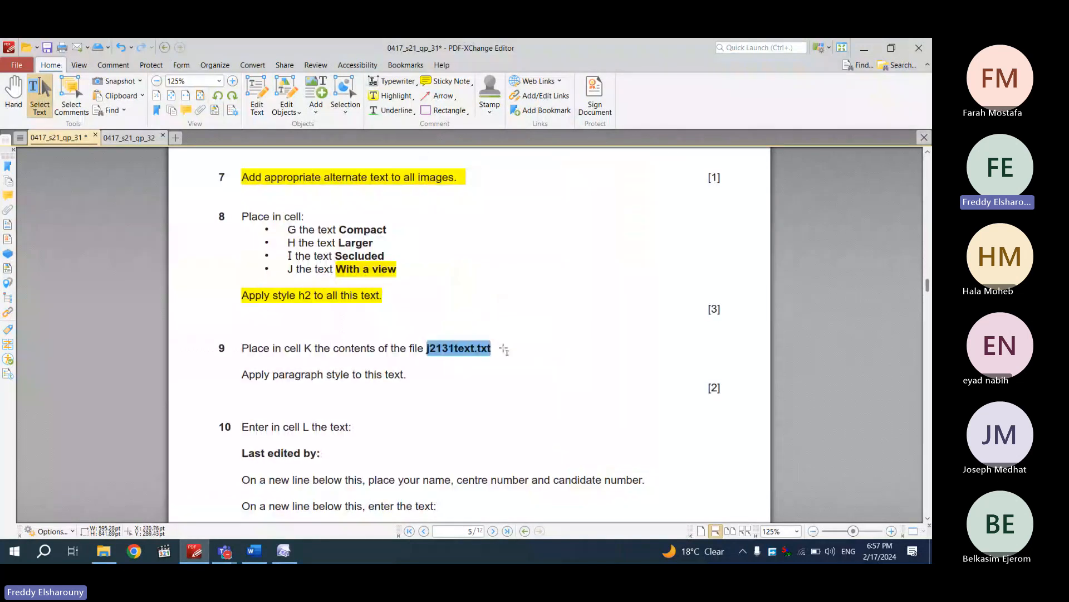
click(281, 551)
Link j2131text.txt into the empty bottom cell and open it to view its paragraph
click(188, 429)
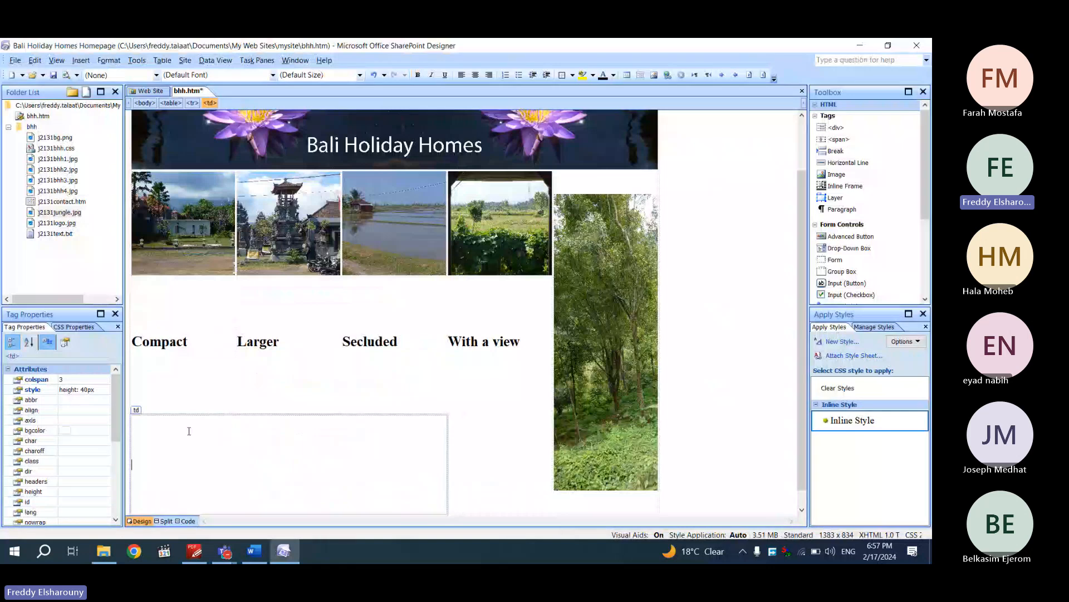
drag(58, 235, 196, 454)
scroll(196, 454, down, 1)
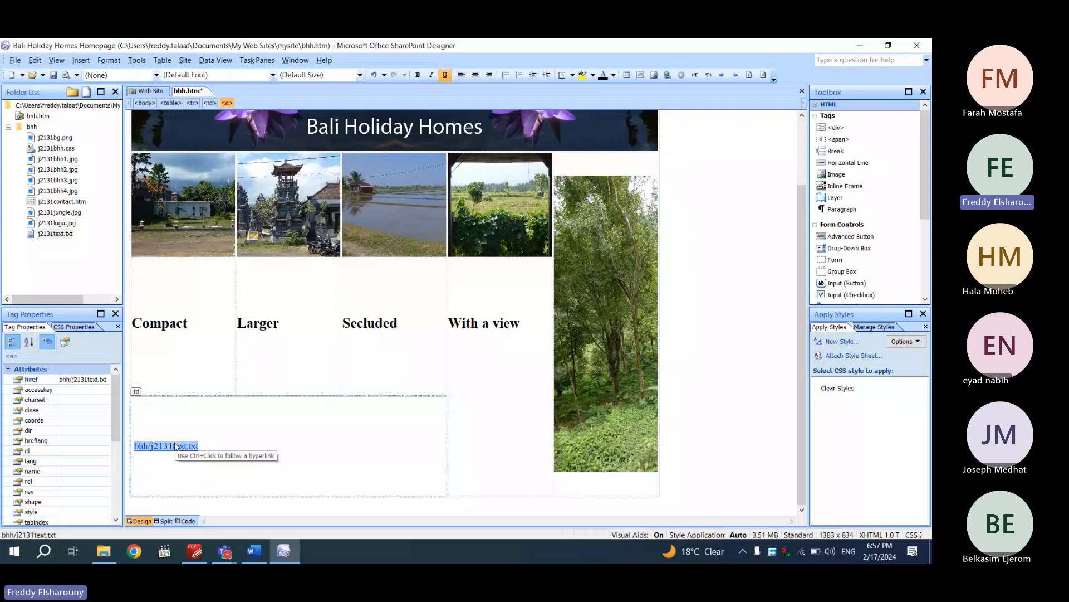
ctrl+click(175, 446)
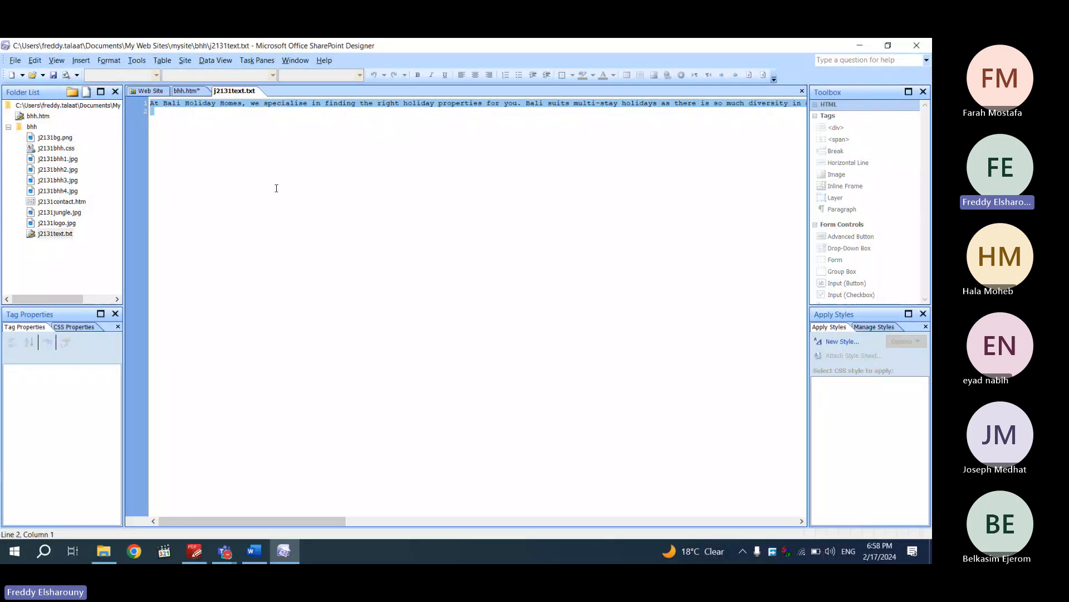
click(188, 96)
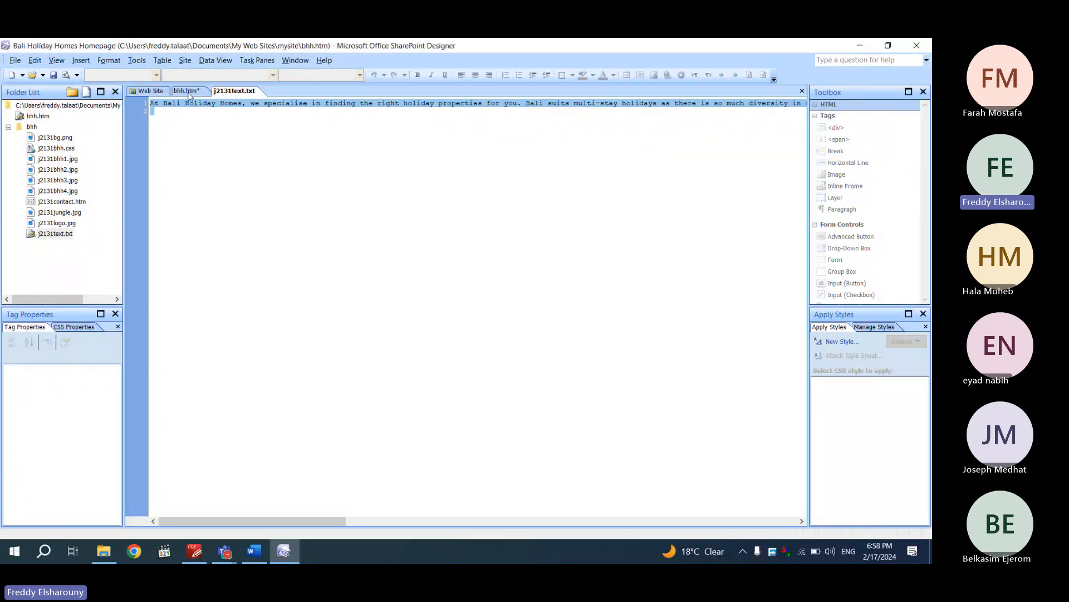